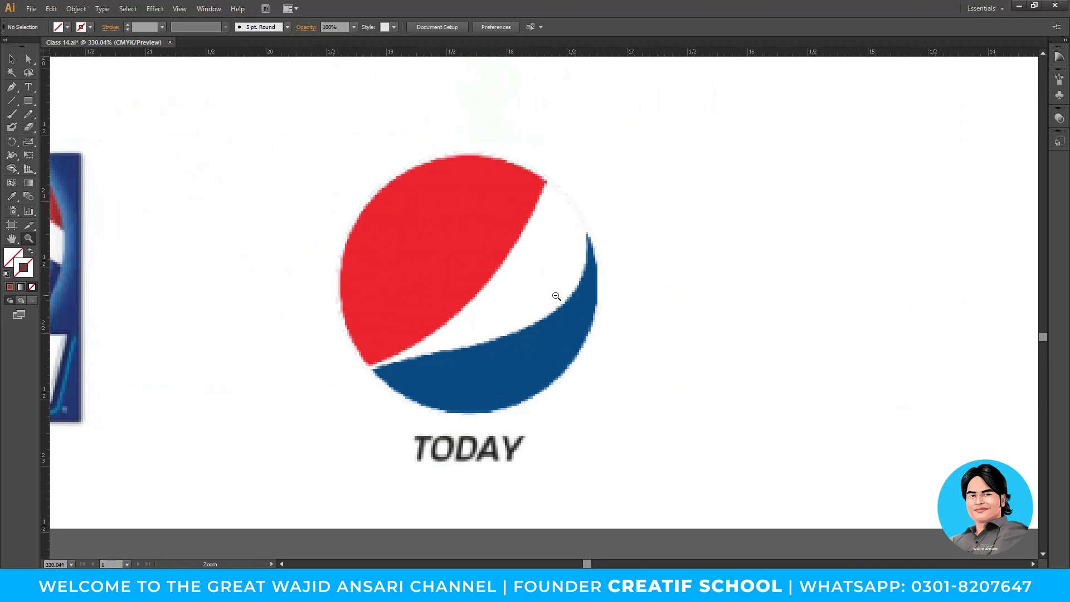
- Examine today's Pepsi logo and the logo-type chart with its lettermark, pictorial mark and wordmark examples
alt+click(554, 296)
alt+click(555, 296)
alt+click(555, 296)
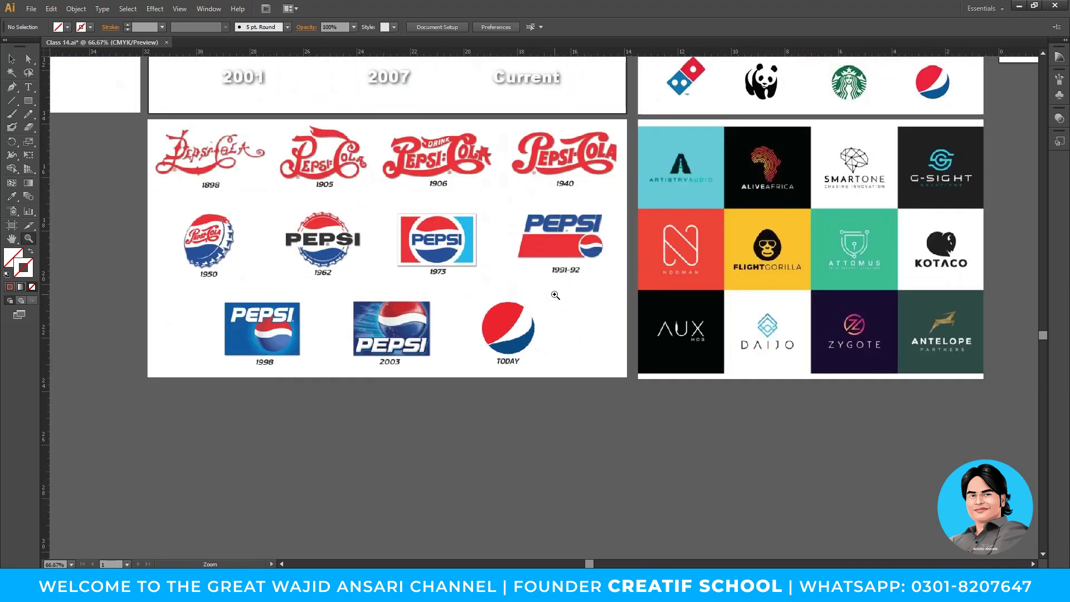
drag(632, 222, 528, 441)
drag(647, 123, 717, 241)
alt+click(458, 311)
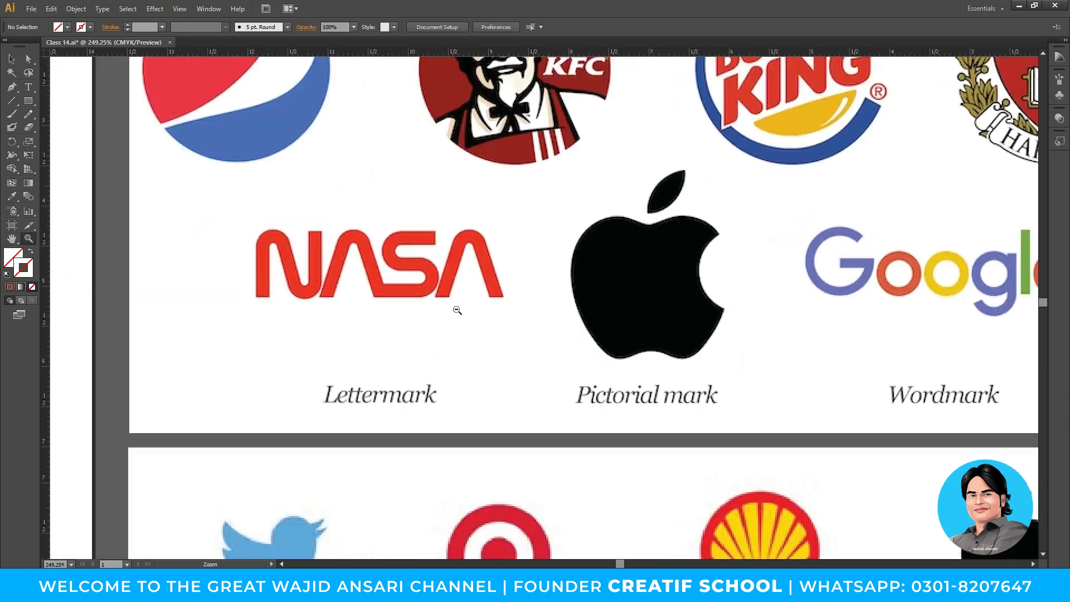
alt+click(458, 311)
alt+click(458, 311)
drag(203, 118, 405, 388)
- Switch to the web browser and search Google Images for "pictorial mark logo"
key(alt+Tab)
triple_click(206, 91)
text(pic)
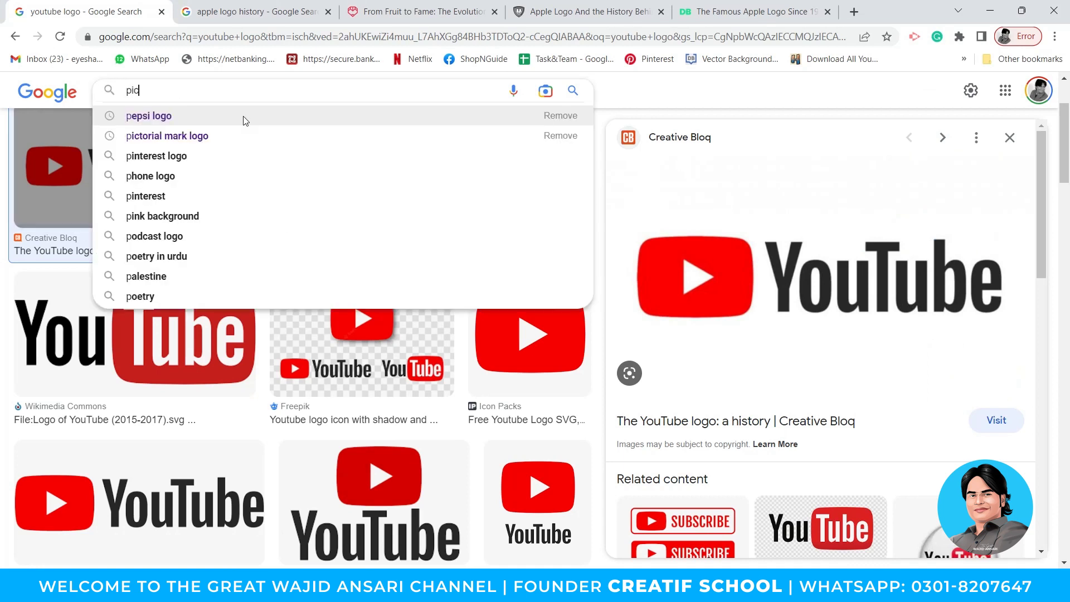
click(244, 118)
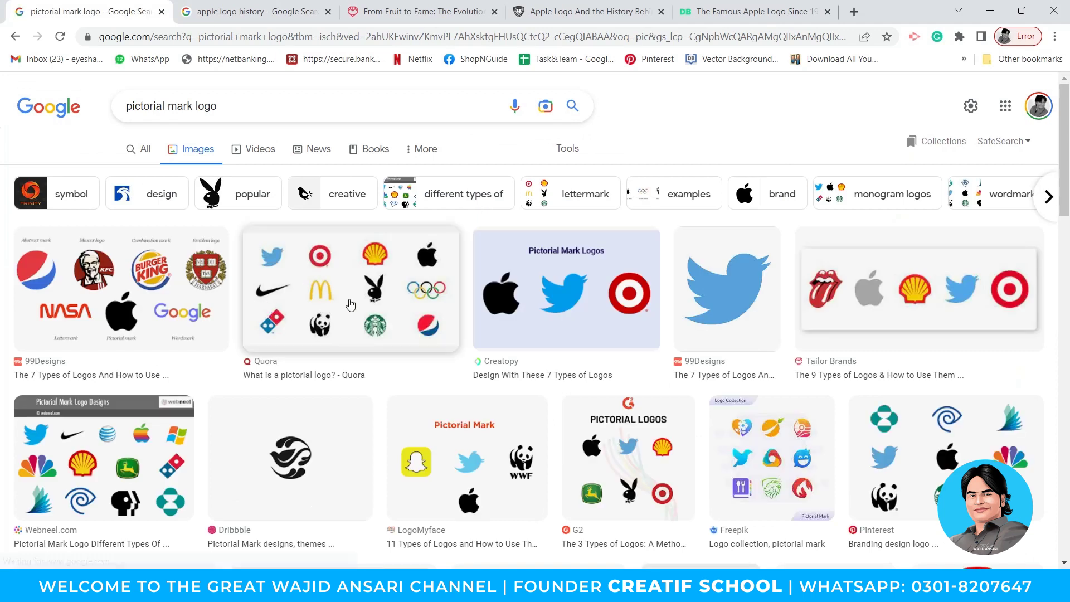
- Preview the Quora and Tailor Brands pictorial mark results and copy the Tailor Brands image of five logos
click(351, 301)
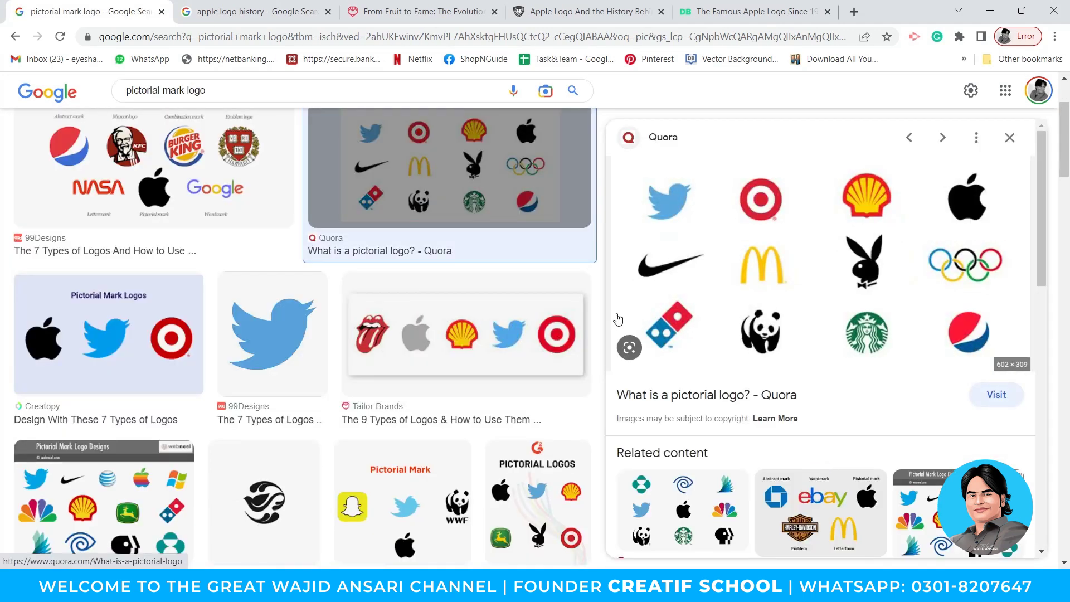
click(553, 351)
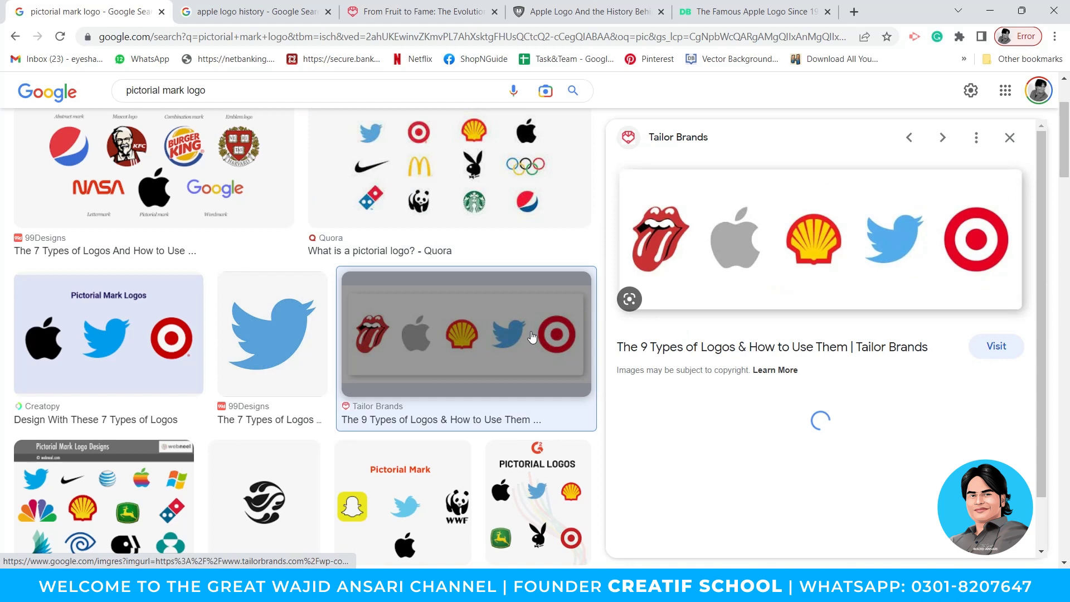
right_click(742, 248)
click(789, 414)
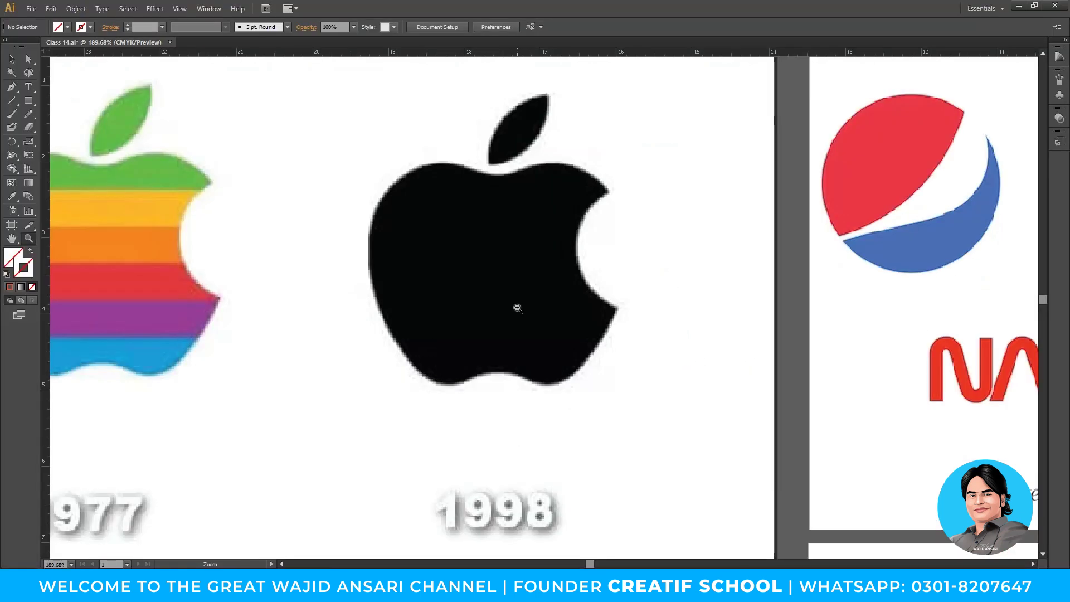
- Return to Illustrator, paste the copied pictorial mark image and place it beside the Pepsi history sheet, below the YouTube logo
alt+click(517, 308)
alt+click(517, 307)
alt+click(517, 307)
alt+click(517, 307)
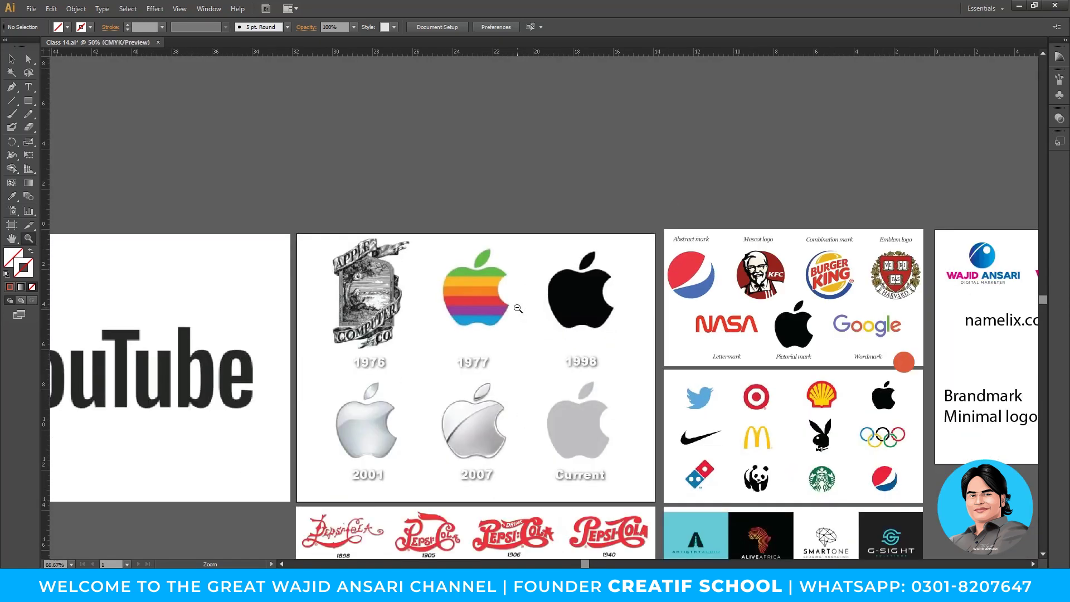
alt+click(517, 307)
drag(521, 371, 560, 300)
key(ctrl+v)
key(v)
drag(614, 337, 401, 468)
- Examine the "TODAY" Pepsi logo up close and compare it with the earlier versions on the Pepsi history sheet
key(z)
click(518, 400)
click(579, 279)
drag(517, 213, 453, 149)
key(v)
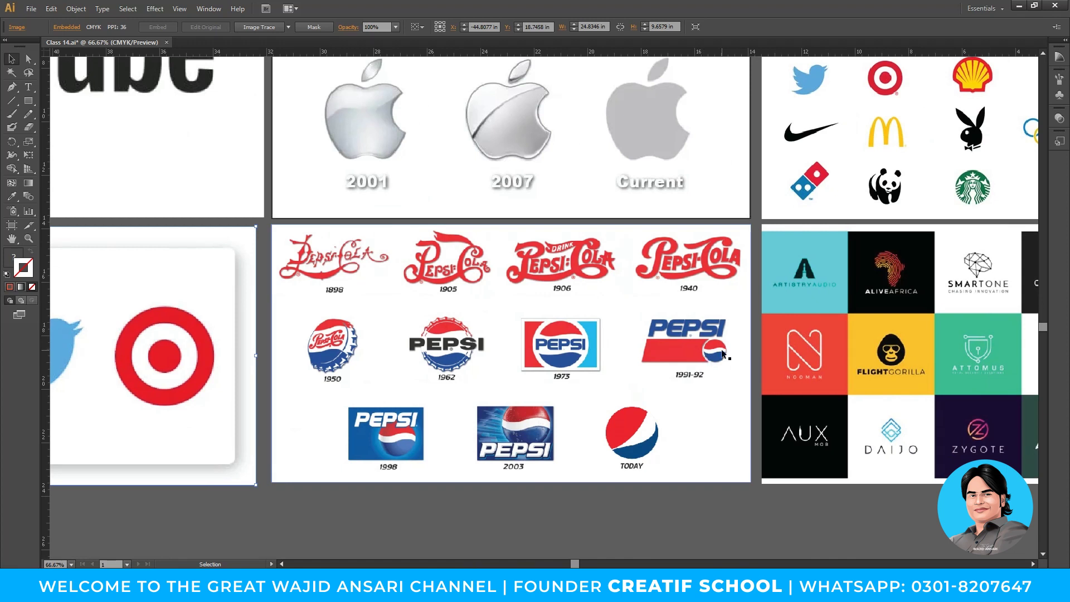
key(z)
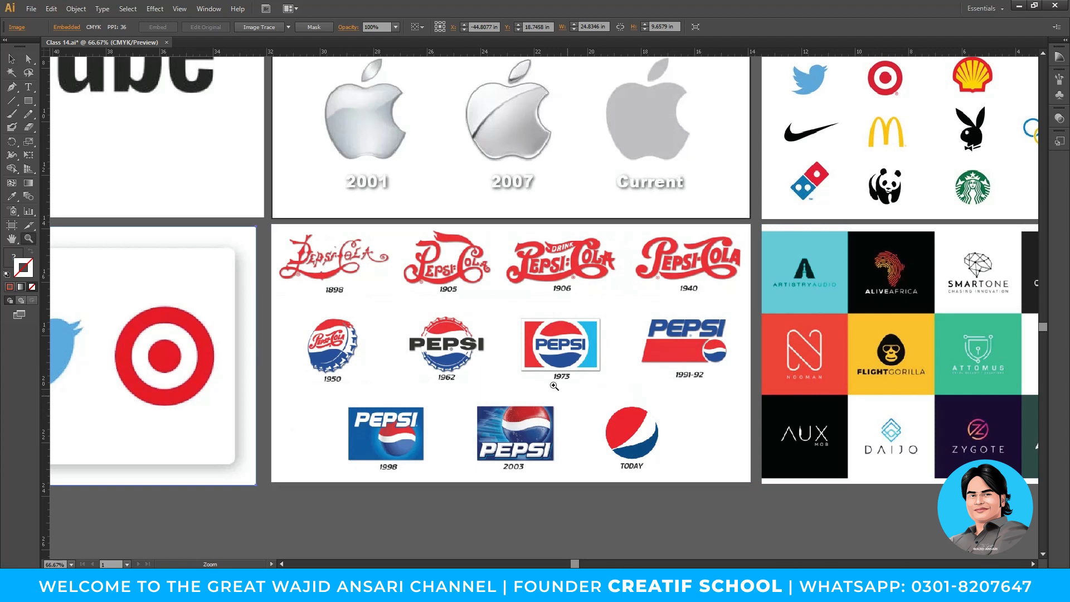
drag(550, 382, 736, 531)
key(space)
drag(526, 269, 538, 336)
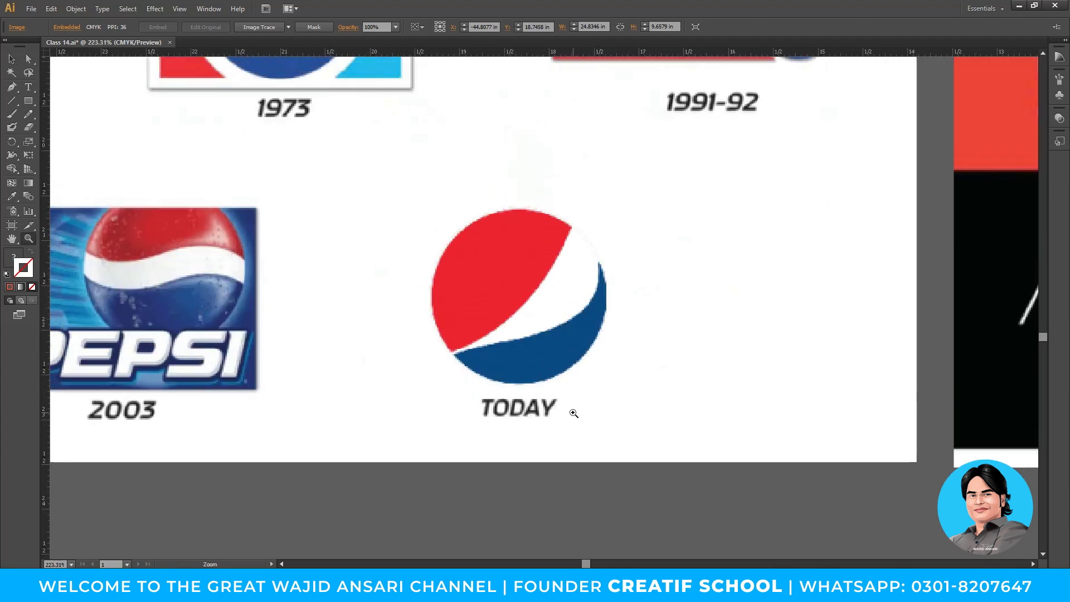
alt+click(549, 296)
alt+click(549, 296)
alt+click(549, 296)
drag(420, 178, 567, 361)
alt+click(603, 287)
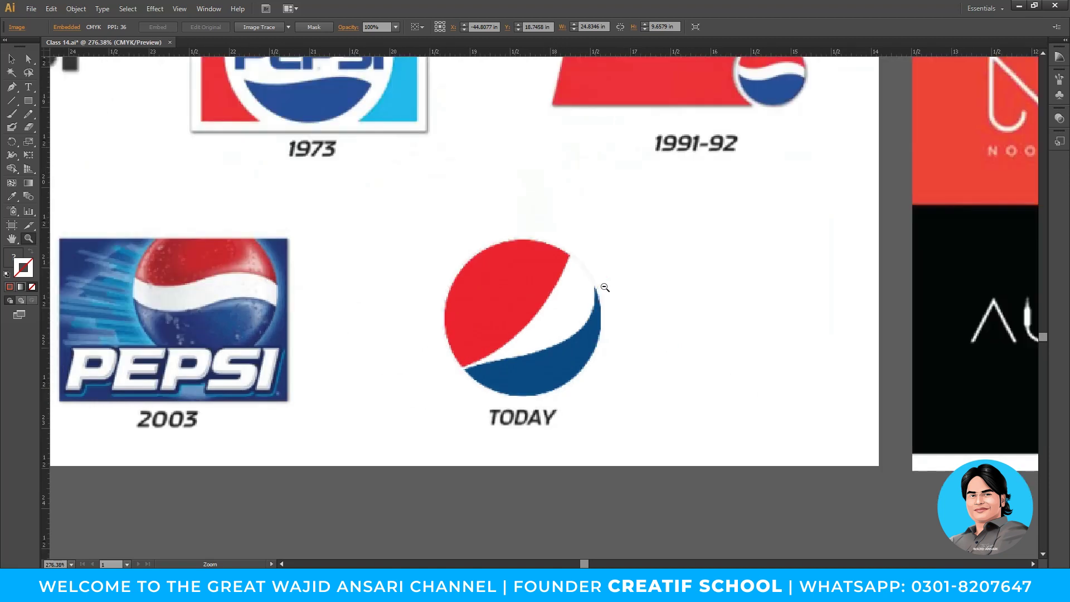
alt+click(605, 288)
drag(389, 255, 670, 458)
alt+click(493, 317)
alt+click(493, 317)
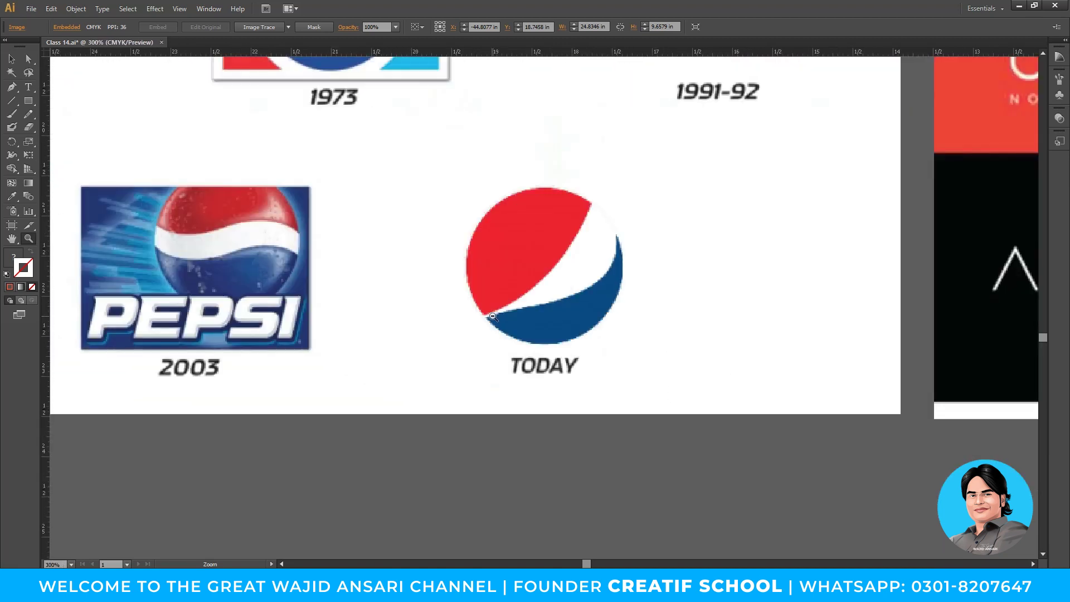
alt+click(492, 315)
alt+click(492, 315)
alt+click(493, 315)
alt+click(492, 315)
drag(639, 223, 545, 321)
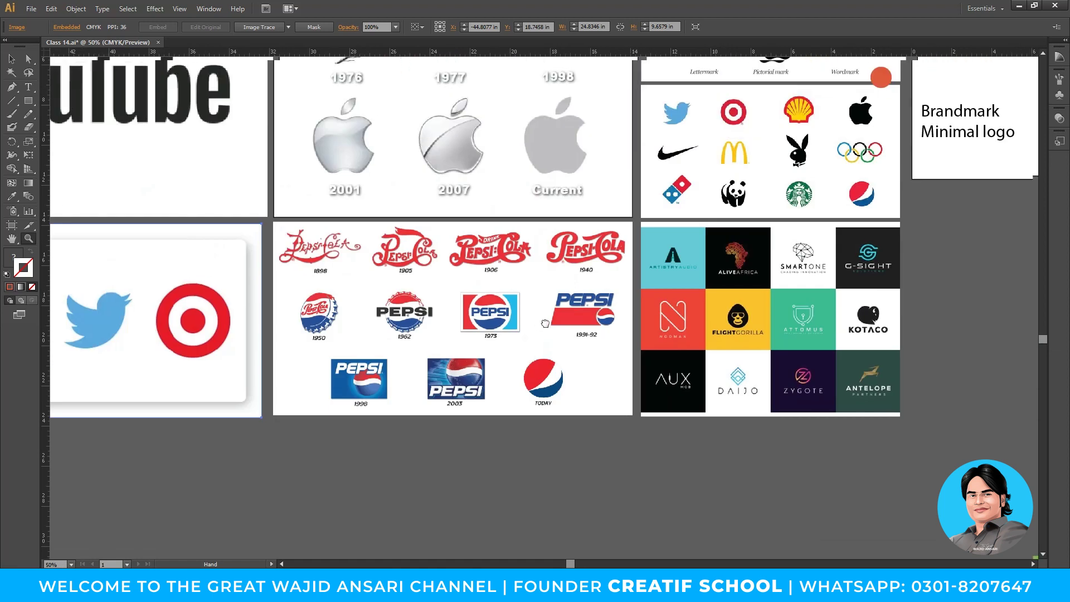
- Examine the "Brandmark" and "Minimal logo" notes on the artboard next to the pictorial logo sheet
drag(658, 279, 311, 452)
drag(536, 250, 672, 314)
drag(714, 370, 562, 323)
click(490, 319)
click(491, 319)
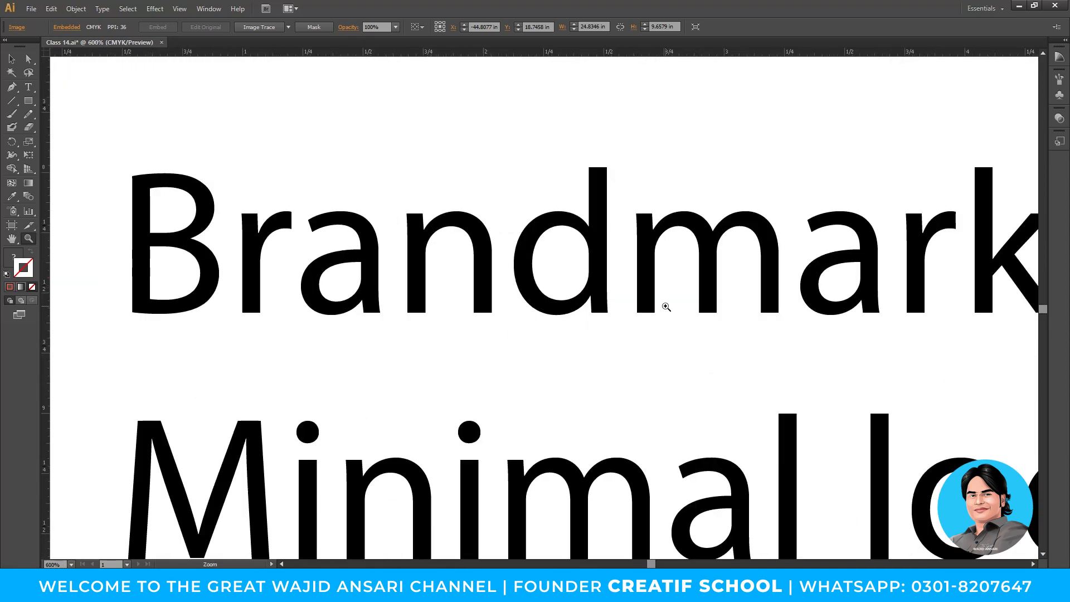
click(666, 307)
drag(663, 310, 560, 375)
alt+click(570, 364)
alt+click(571, 365)
alt+click(570, 364)
alt+click(570, 364)
alt+click(570, 364)
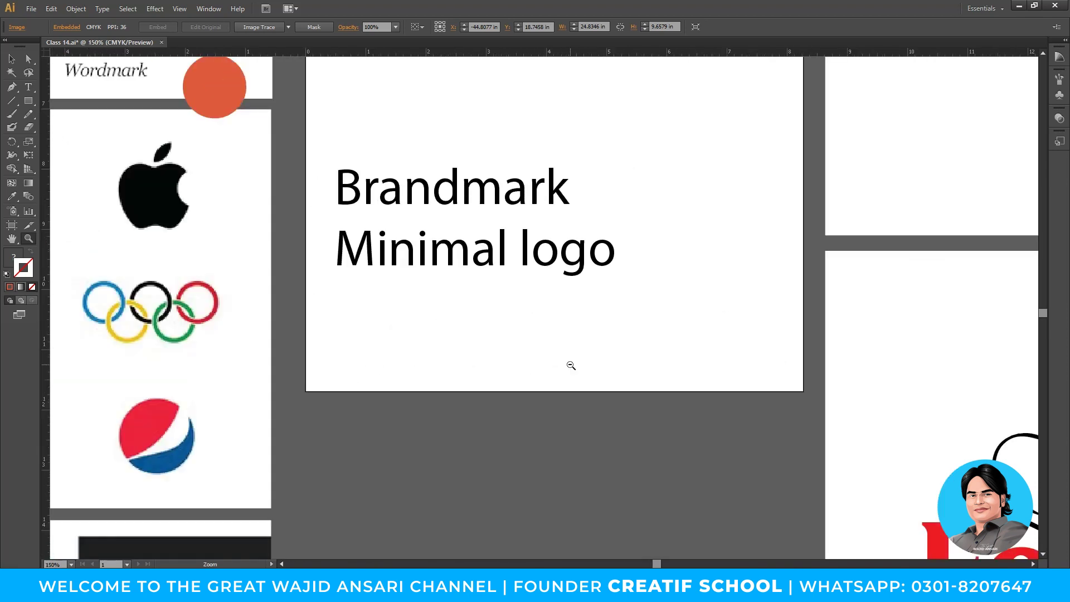
alt+click(570, 364)
alt+click(570, 365)
- Inspect the Apple logo labelled "Pictorial mark" in the logo-type chart and its neighbouring examples
drag(269, 329, 545, 480)
mouse_move(460, 227)
mouse_down()
mouse_move(546, 307)
mouse_move(536, 370)
mouse_up()
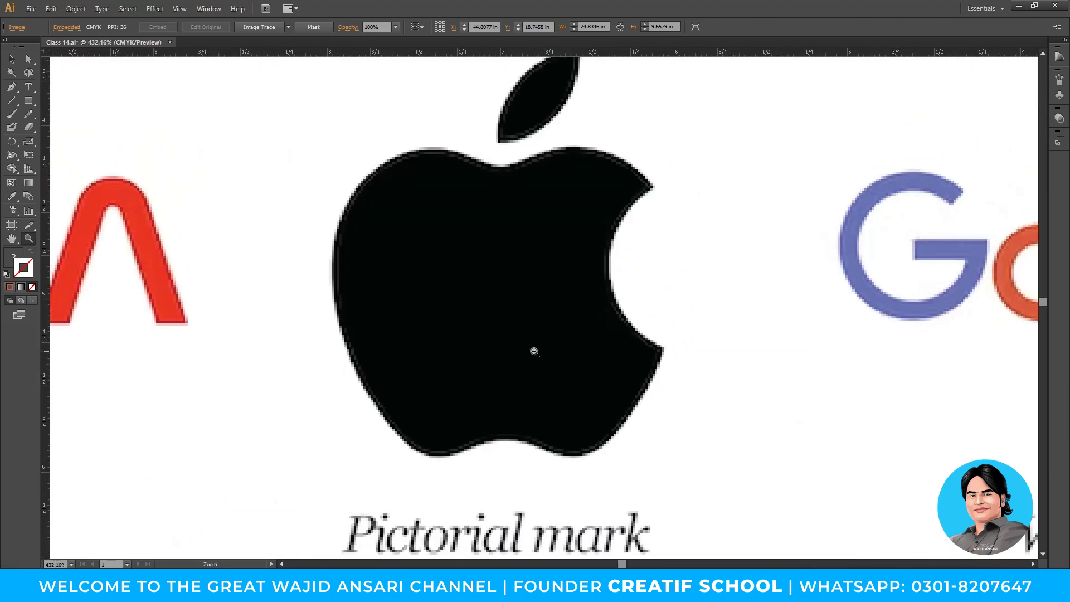
alt+click(534, 351)
alt+click(534, 350)
alt+click(534, 350)
alt+click(534, 351)
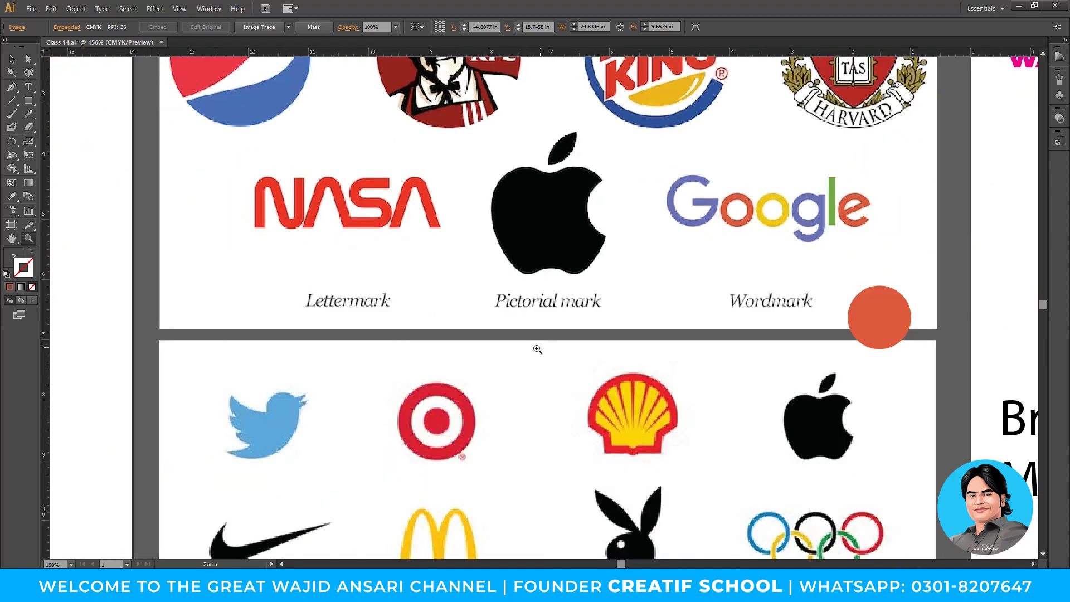
alt+click(538, 350)
alt+click(538, 349)
- Review the Pepsi history sheet again, focusing on the simplified current globe
drag(659, 341, 474, 319)
drag(415, 410, 664, 132)
drag(336, 289, 507, 277)
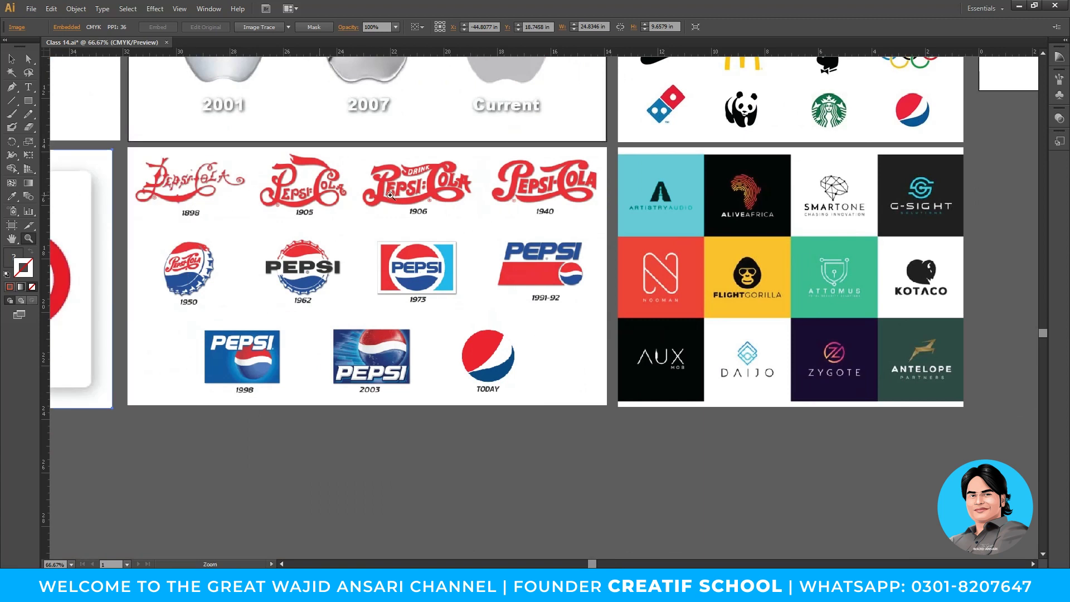
drag(425, 294, 544, 406)
drag(617, 401, 484, 316)
alt+click(569, 235)
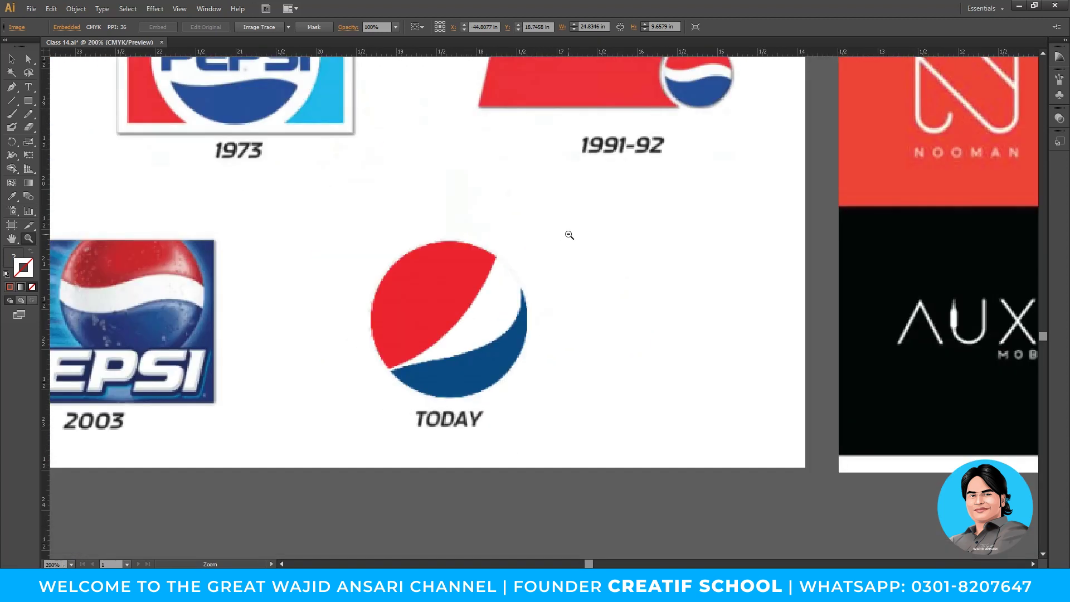
alt+click(569, 235)
alt+click(569, 235)
alt+click(569, 234)
alt+click(569, 234)
alt+click(569, 234)
- Inspect the black 1998 Apple logo on the Apple history sheet
drag(593, 236, 542, 261)
drag(411, 199, 522, 296)
drag(389, 224, 398, 259)
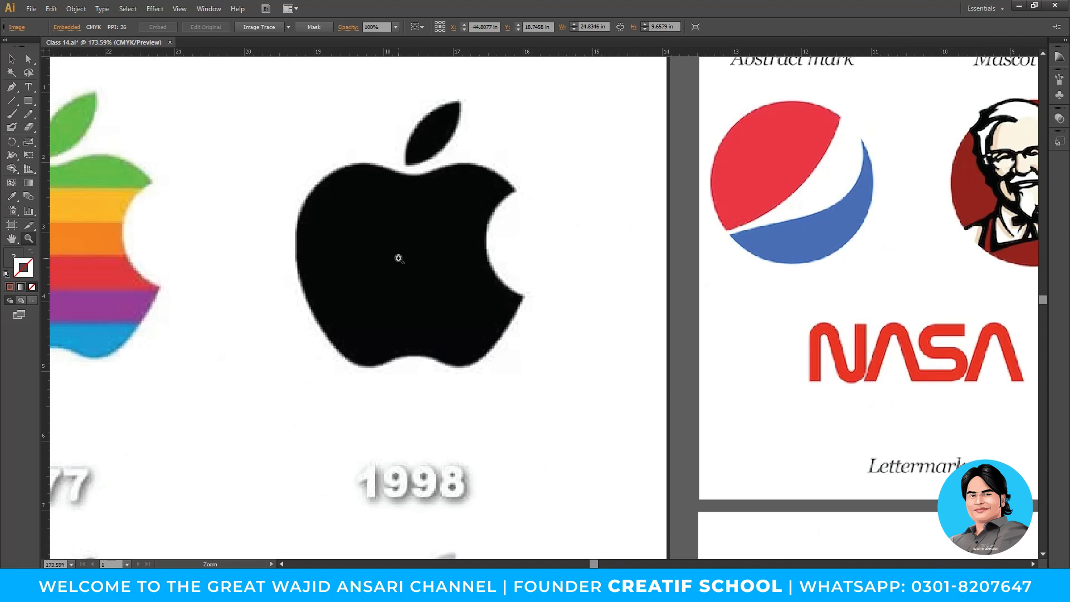
alt+click(533, 323)
alt+click(534, 322)
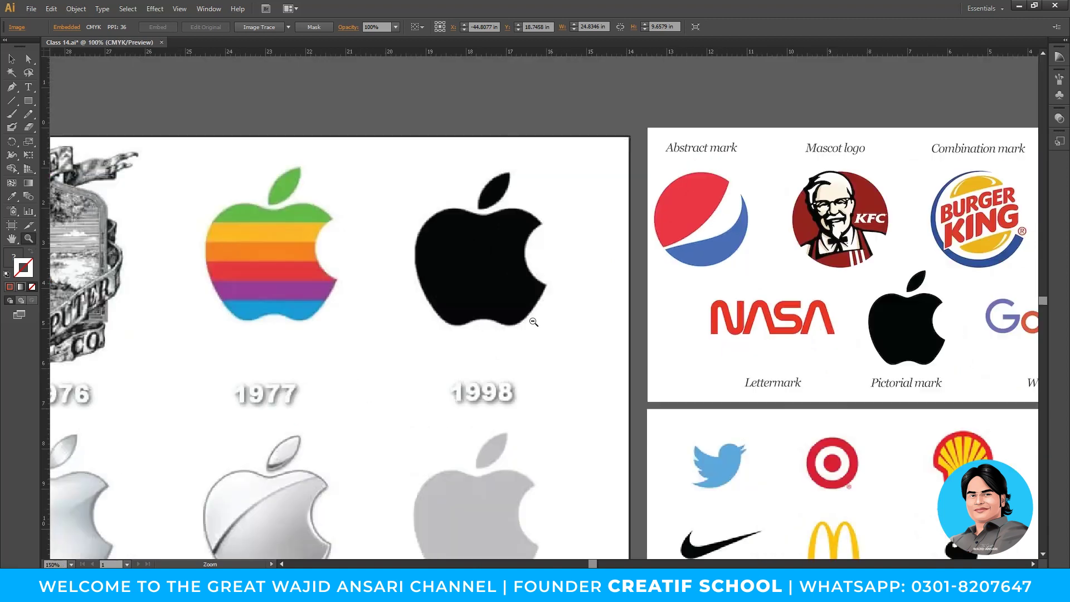
alt+click(534, 322)
- Compare the logo-type chart and pictorial logo sheet with the Apple and Pepsi history sheets
drag(747, 304, 661, 317)
alt+click(568, 344)
alt+click(568, 344)
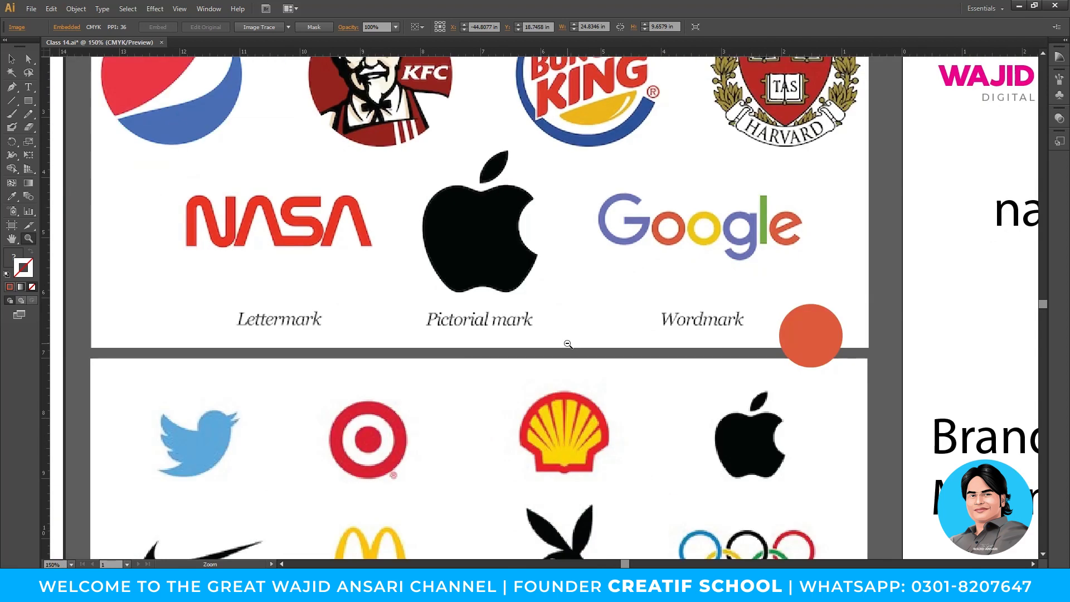
alt+click(568, 344)
alt+click(567, 344)
alt+click(567, 344)
drag(414, 384, 457, 373)
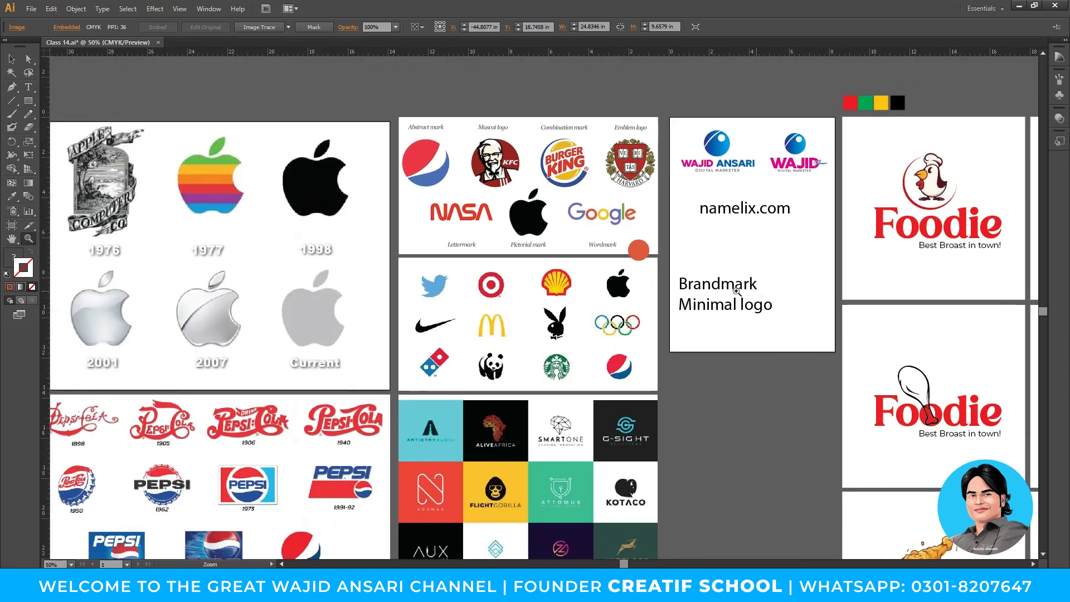
drag(495, 366, 533, 353)
drag(409, 408, 464, 338)
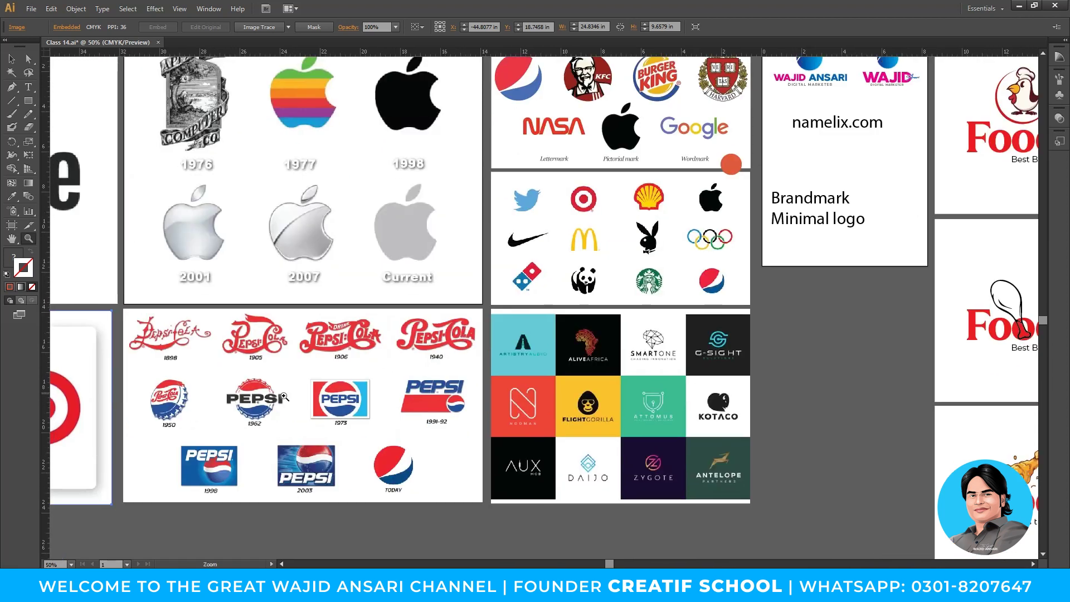
- Study the Pepsi logo's evolution from 1898 to today, ending with the current globe up close
drag(109, 304, 485, 511)
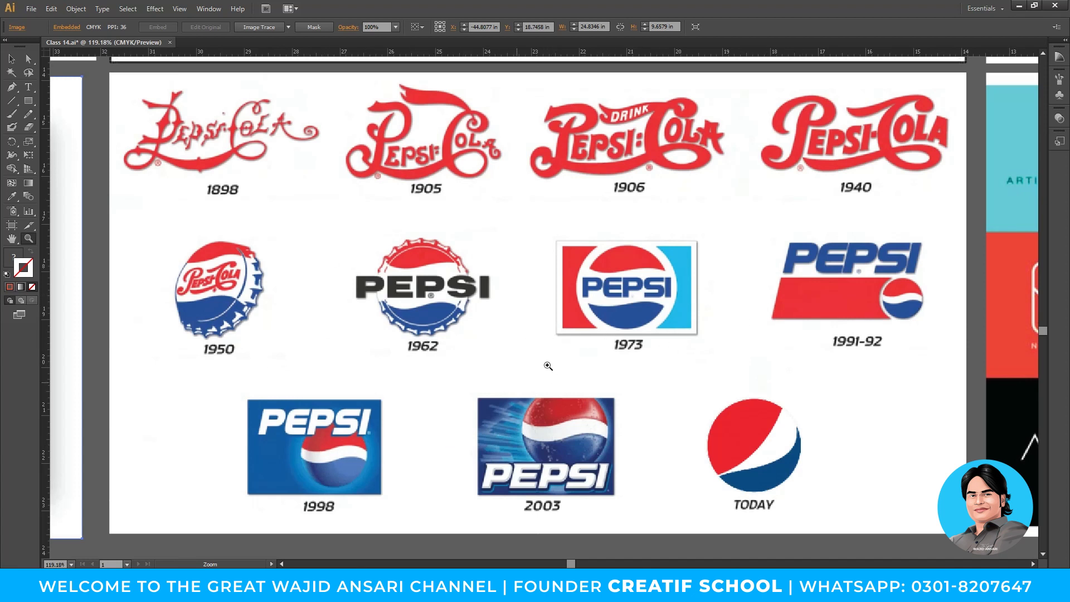
click(763, 452)
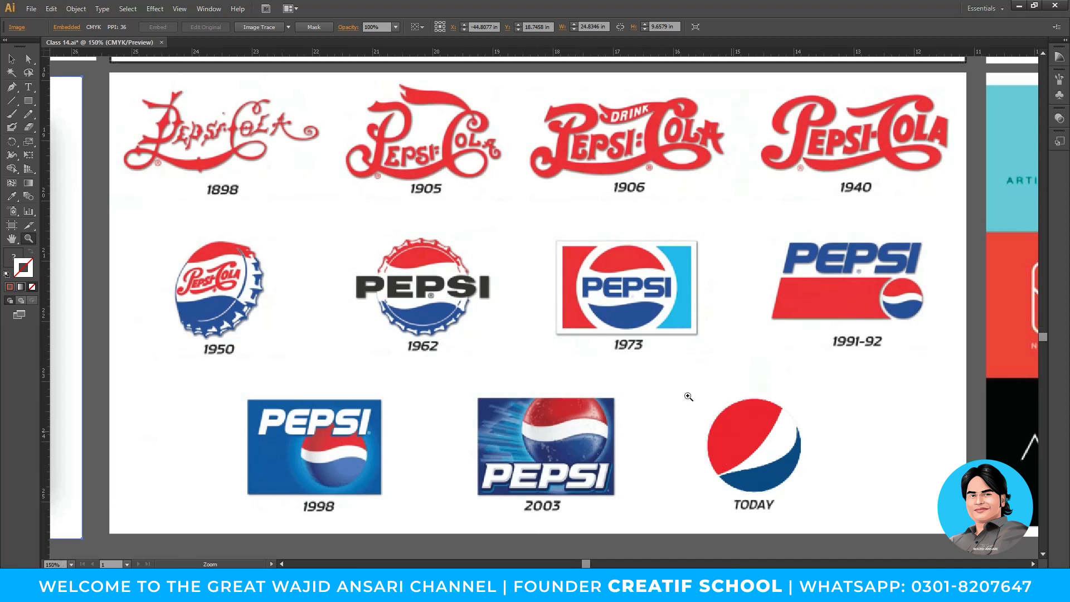
click(688, 396)
click(374, 251)
alt+click(541, 304)
alt+click(543, 306)
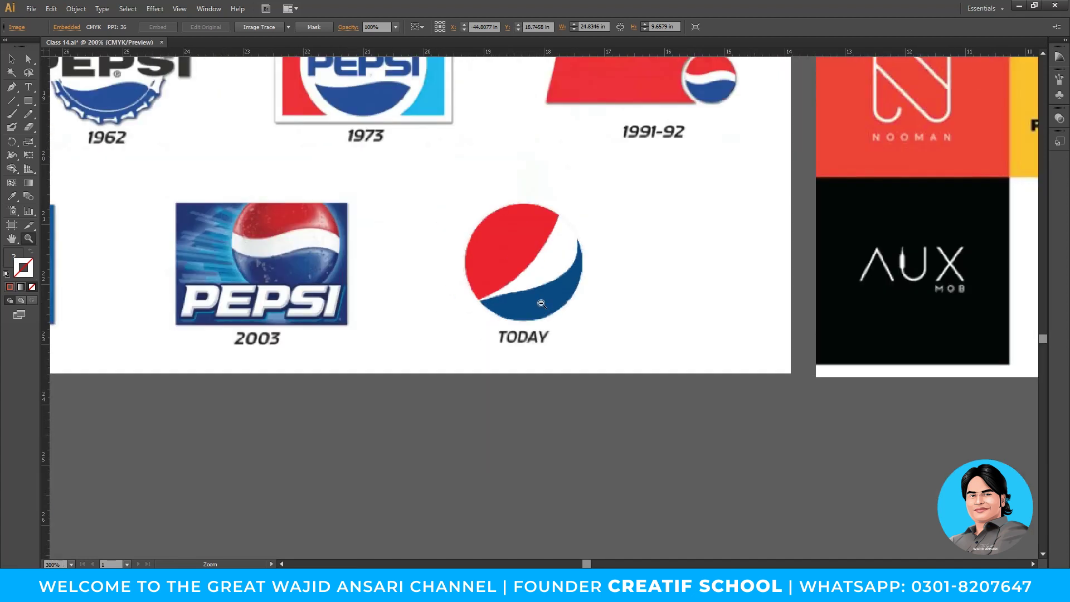
alt+click(552, 308)
alt+click(581, 315)
alt+click(581, 313)
drag(626, 252, 503, 449)
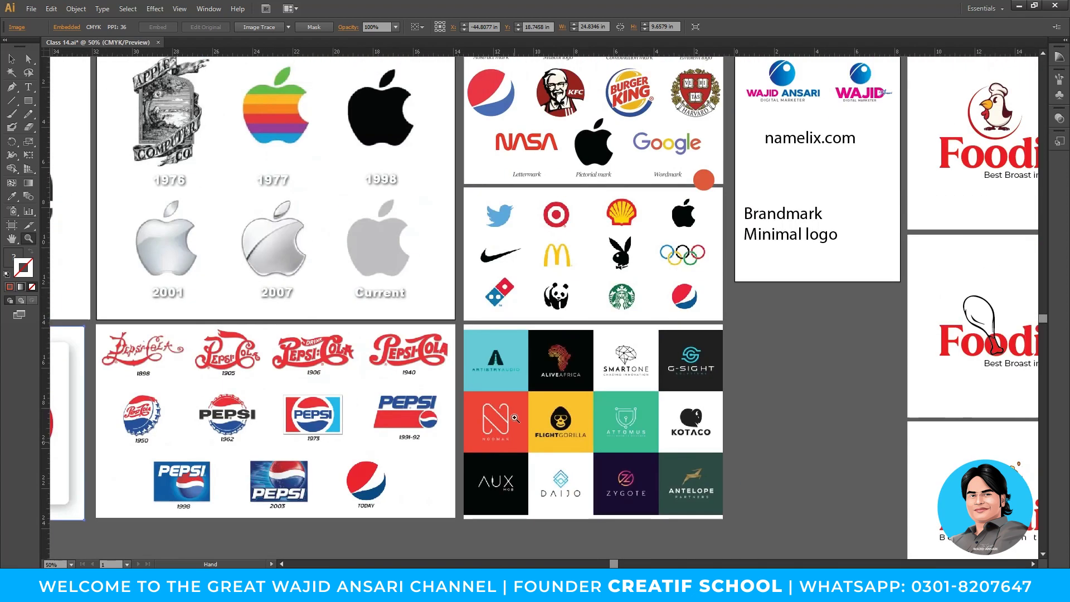
- Study the Apple logo's evolution from the detailed 1976 emblem through the 1977 rainbow version to the current mark
click(440, 265)
drag(454, 286, 508, 387)
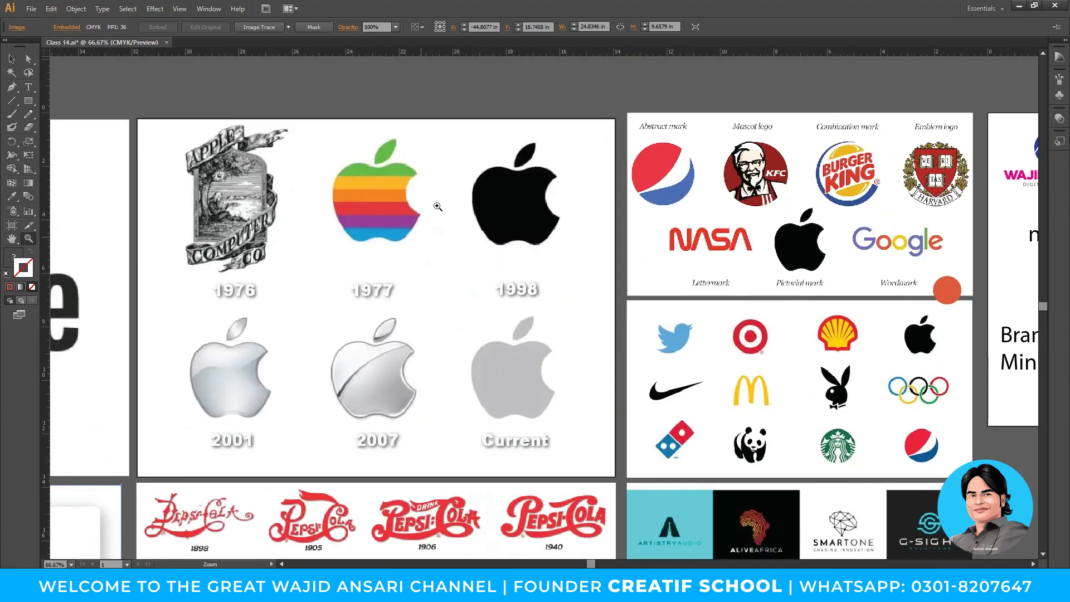
drag(187, 160, 299, 227)
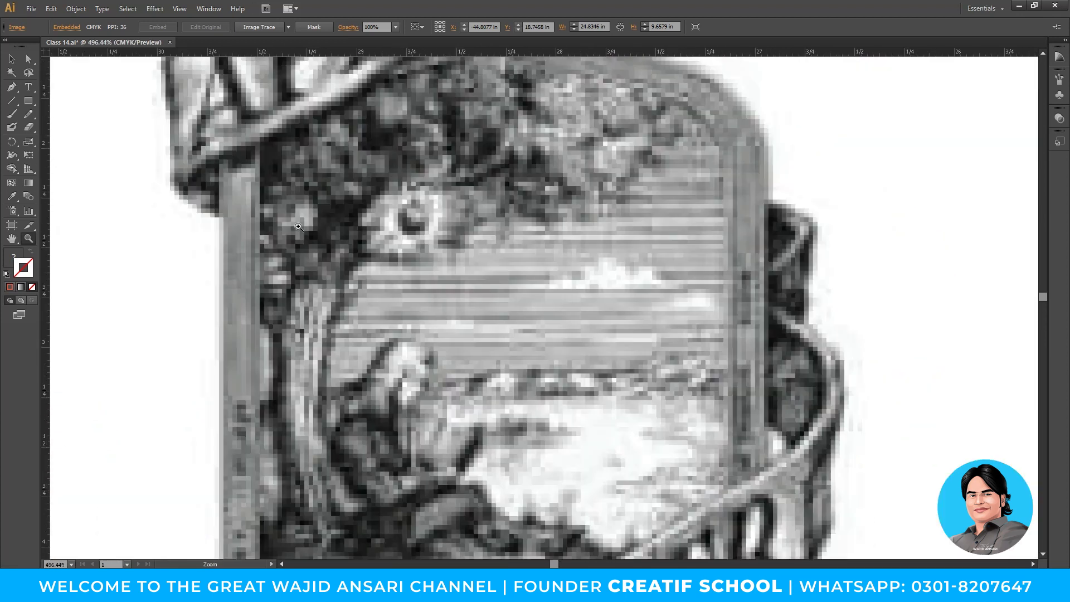
alt+click(758, 399)
alt+click(744, 379)
alt+click(726, 358)
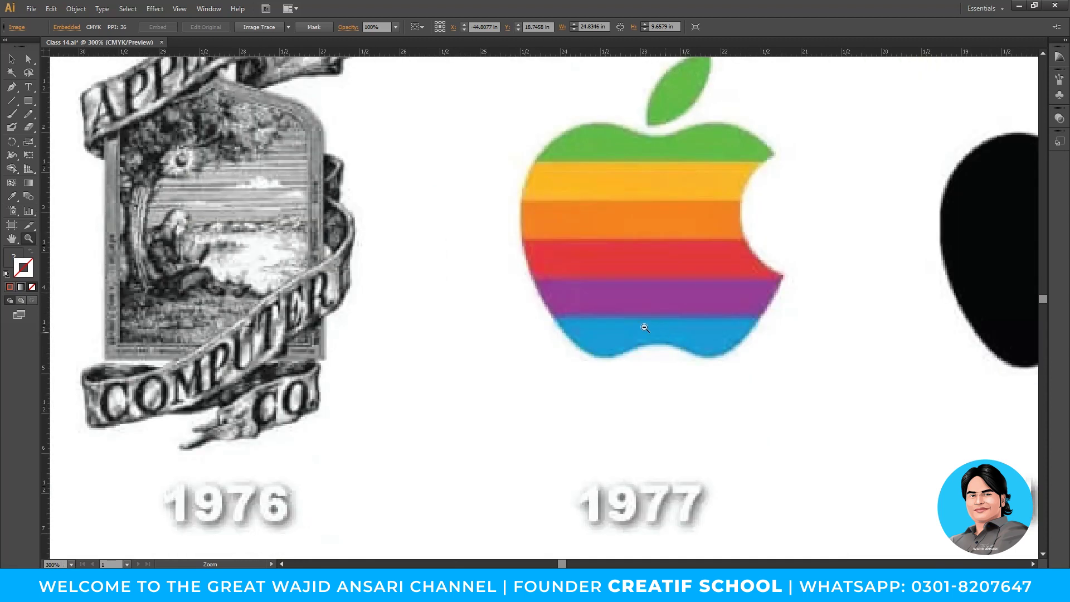
alt+click(628, 322)
alt+click(628, 323)
alt+click(627, 323)
drag(580, 414, 511, 284)
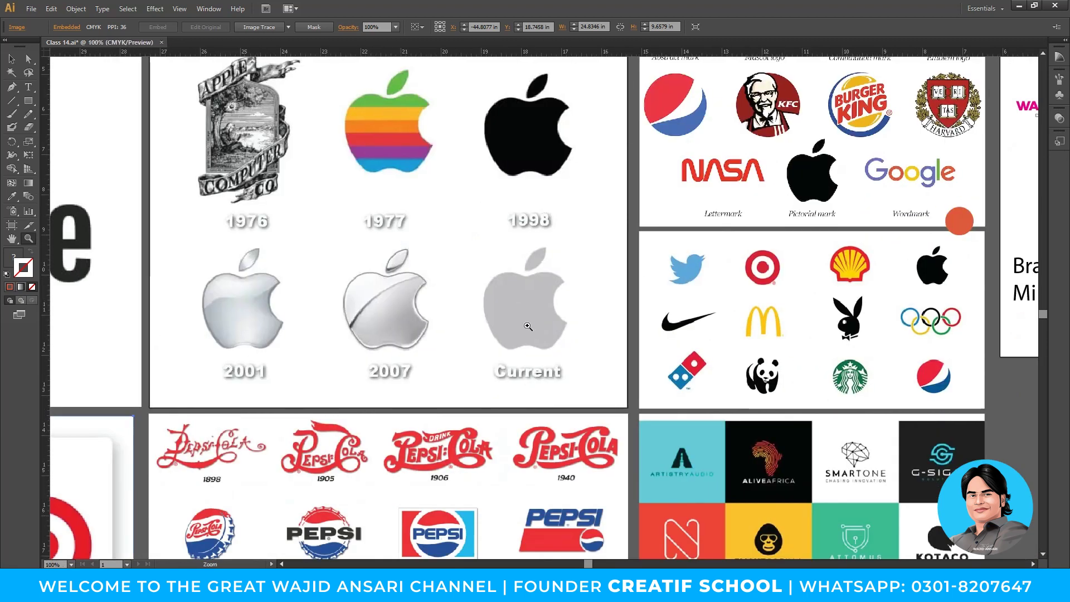
click(514, 327)
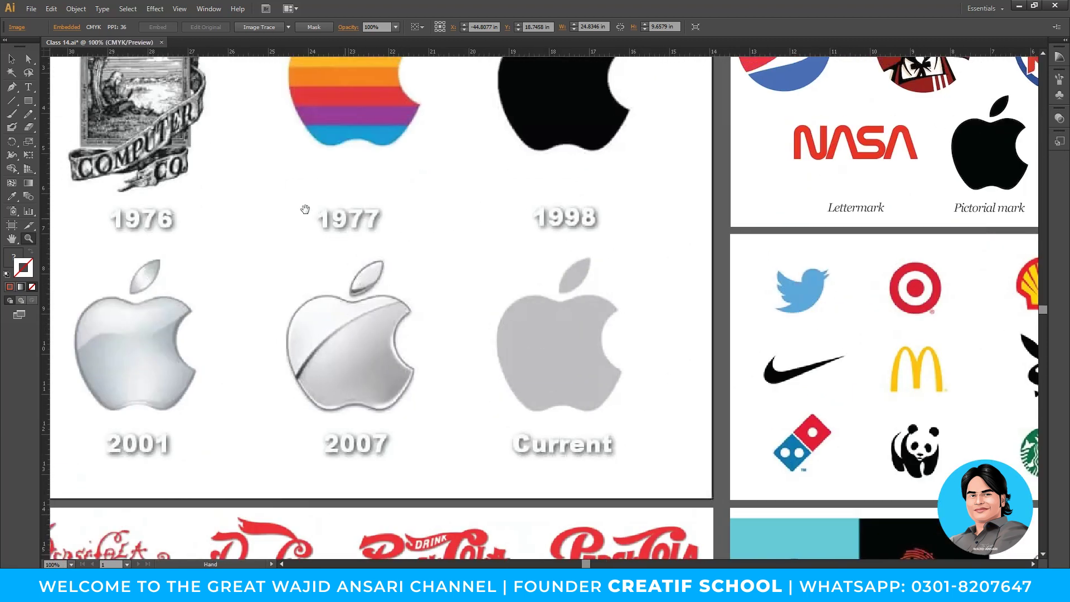
drag(305, 210, 466, 306)
drag(275, 132, 306, 162)
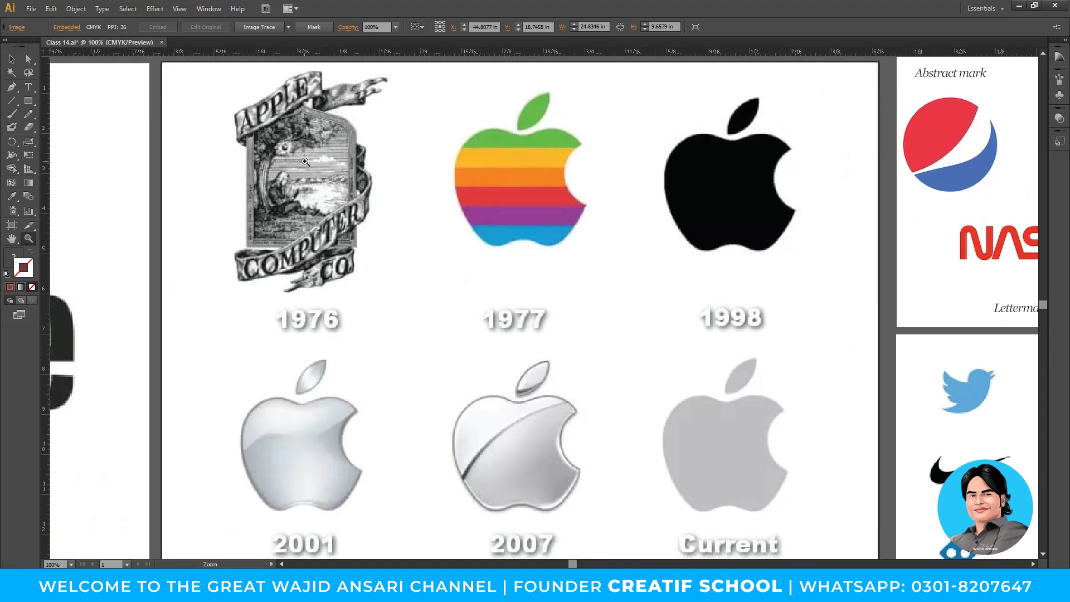
- Examine the detailed 1976 Apple emblem up close and in the context of its history sheet
alt+click(562, 312)
alt+click(562, 312)
alt+click(562, 311)
alt+click(562, 312)
alt+click(562, 312)
alt+click(562, 312)
alt+click(561, 311)
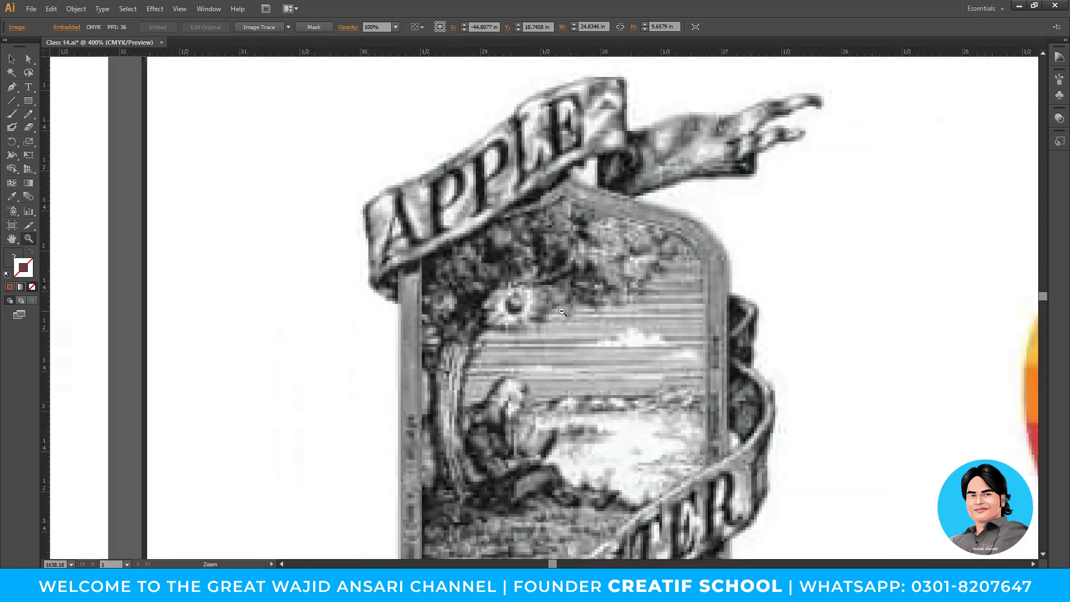
alt+click(562, 312)
alt+click(562, 312)
alt+click(562, 312)
alt+click(562, 312)
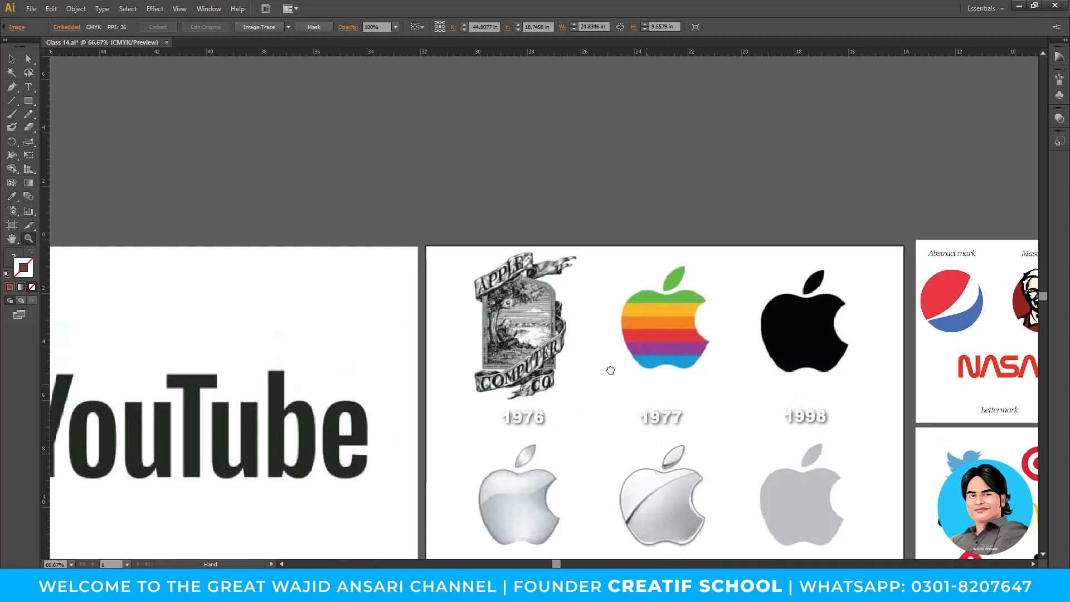
- Review the Brandmark and Minimal logo notes alongside the surrounding logo reference sheets
drag(621, 374, 306, 253)
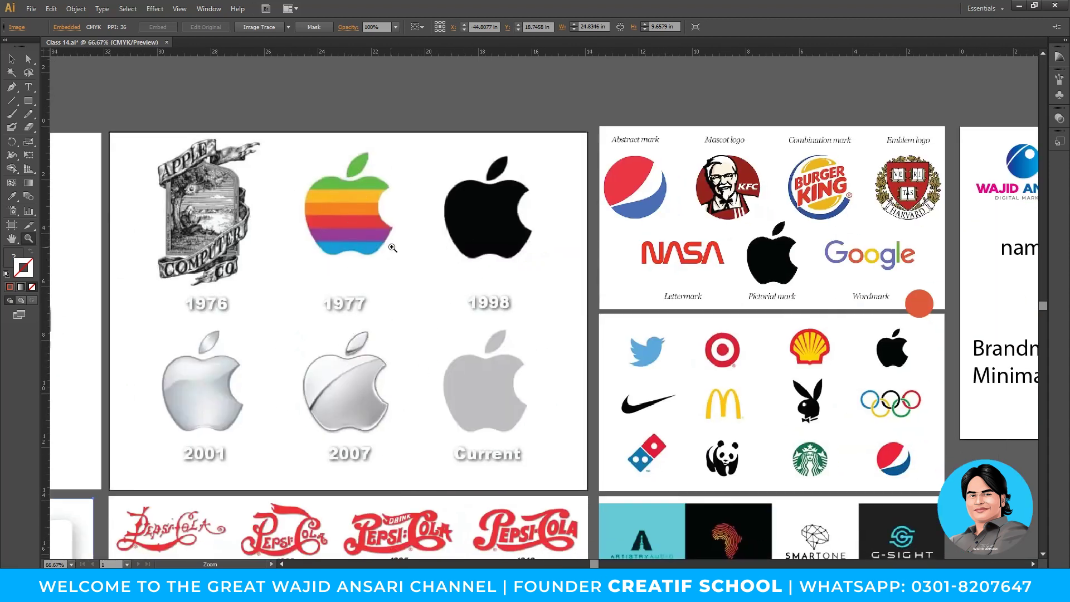
drag(548, 408, 296, 312)
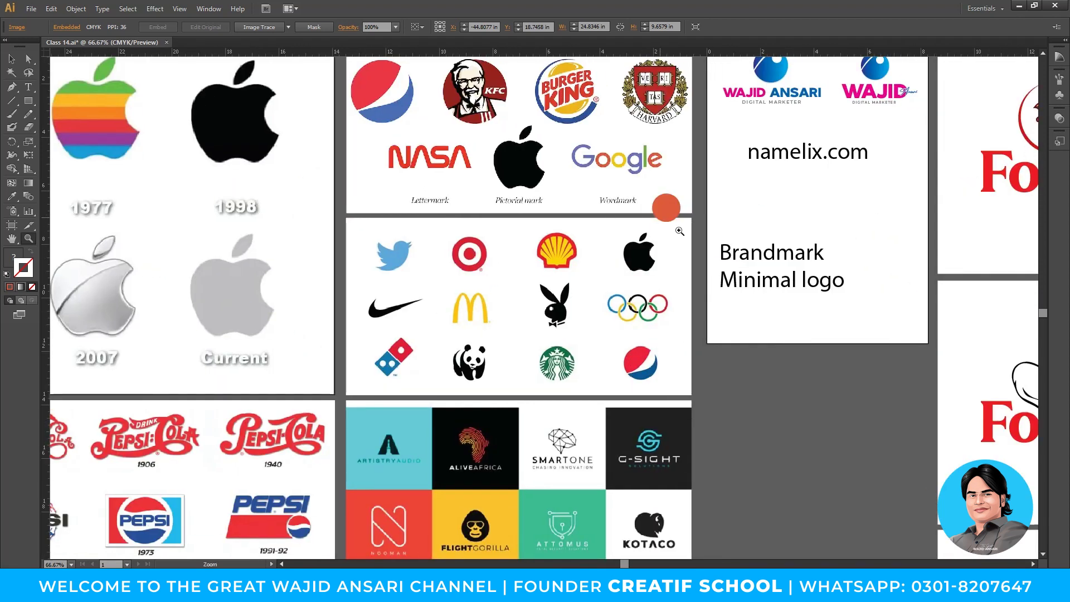
drag(727, 228, 846, 311)
alt+click(482, 268)
alt+click(483, 268)
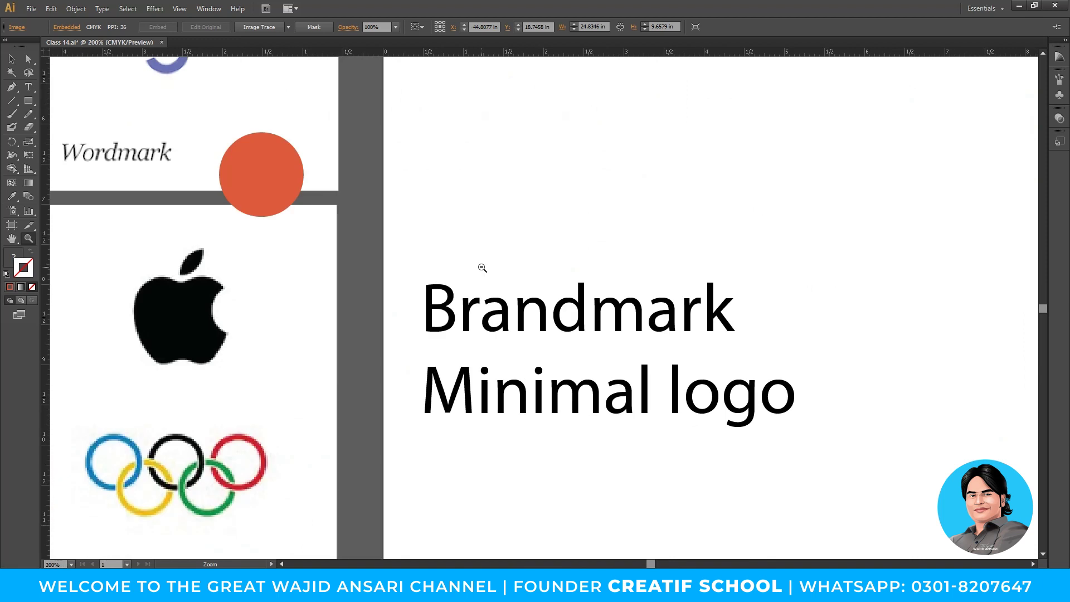
alt+click(482, 268)
alt+click(482, 268)
alt+click(483, 268)
drag(518, 382, 591, 316)
alt+click(566, 343)
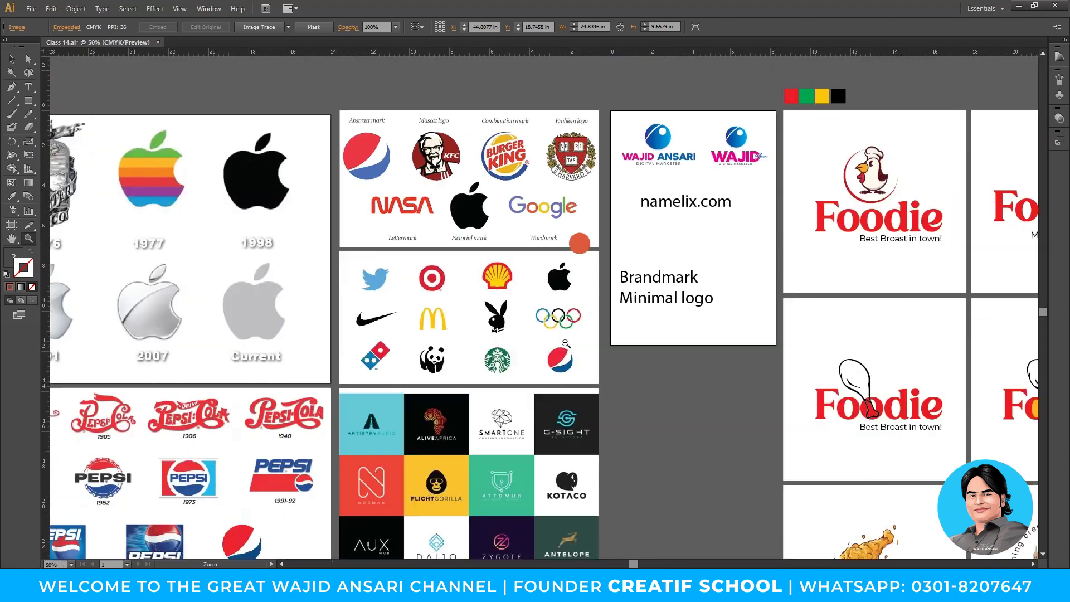
alt+click(566, 343)
drag(546, 349, 582, 310)
drag(271, 301, 501, 308)
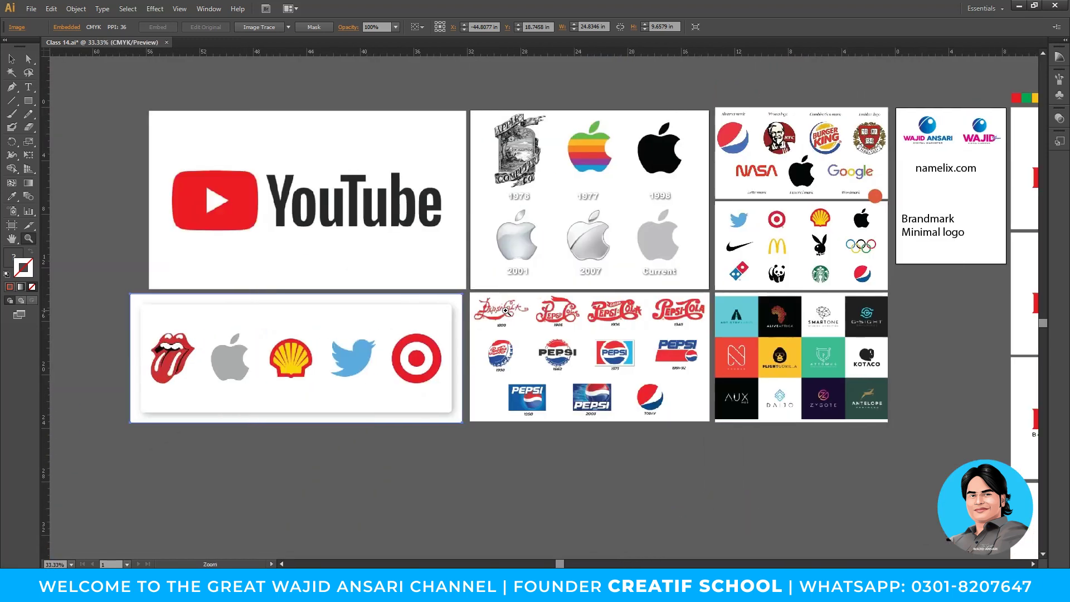
- Draw a rectangle about 3.8 by 4.7 in over the red lips-and-tongue logo on the five-logo sheet
click(501, 308)
drag(439, 285, 663, 324)
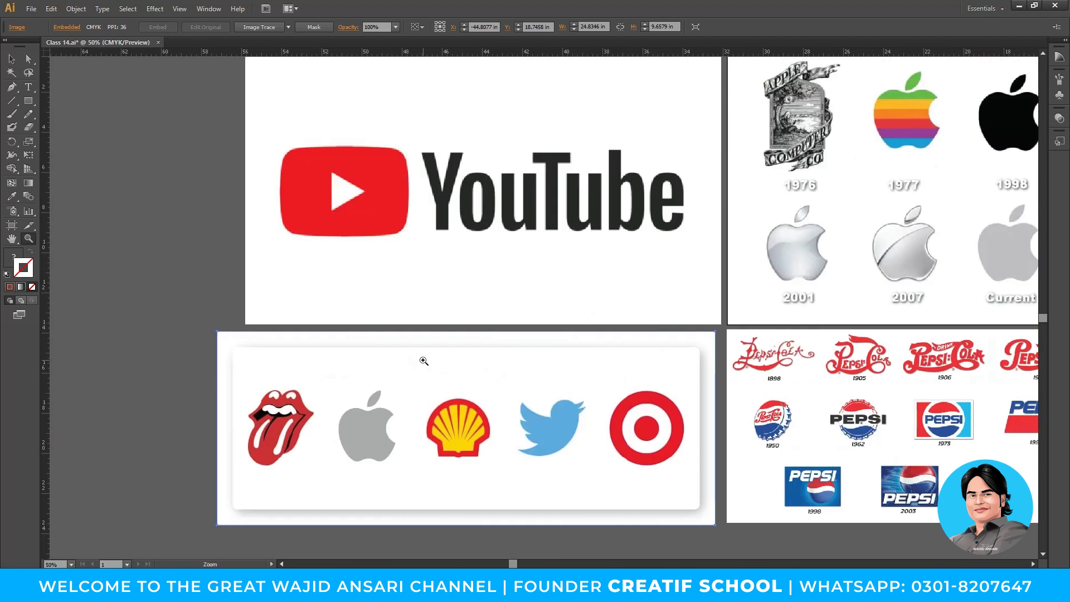
click(424, 361)
click(457, 319)
drag(499, 222, 401, 99)
key(v)
key(m)
drag(206, 211, 358, 398)
- Sample the Apple logo's grey for the rectangle and apply it as an outline without fill
key(v)
key(i)
click(463, 319)
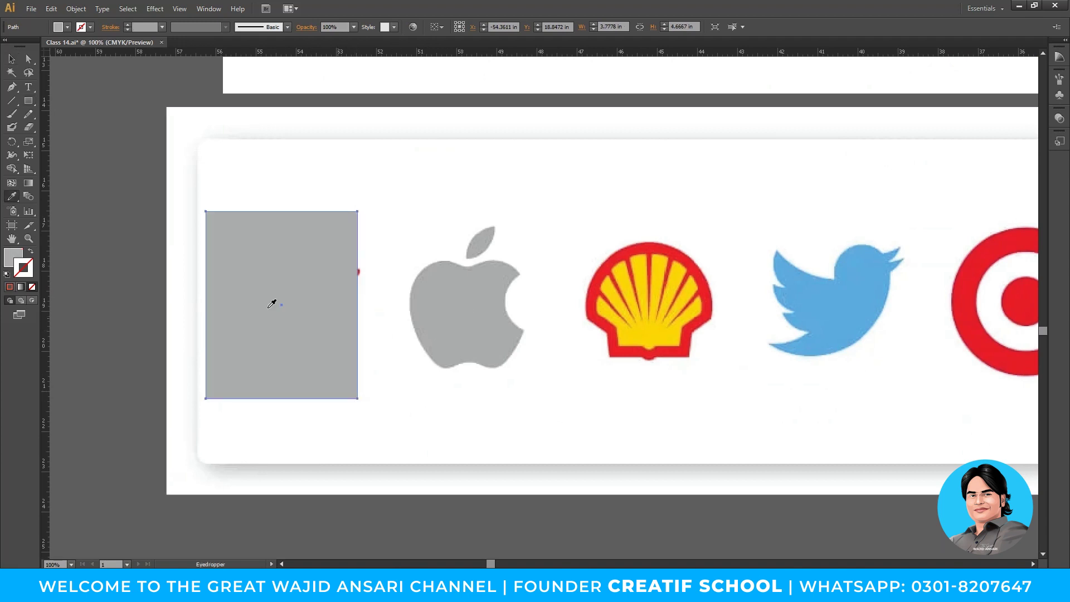
click(30, 252)
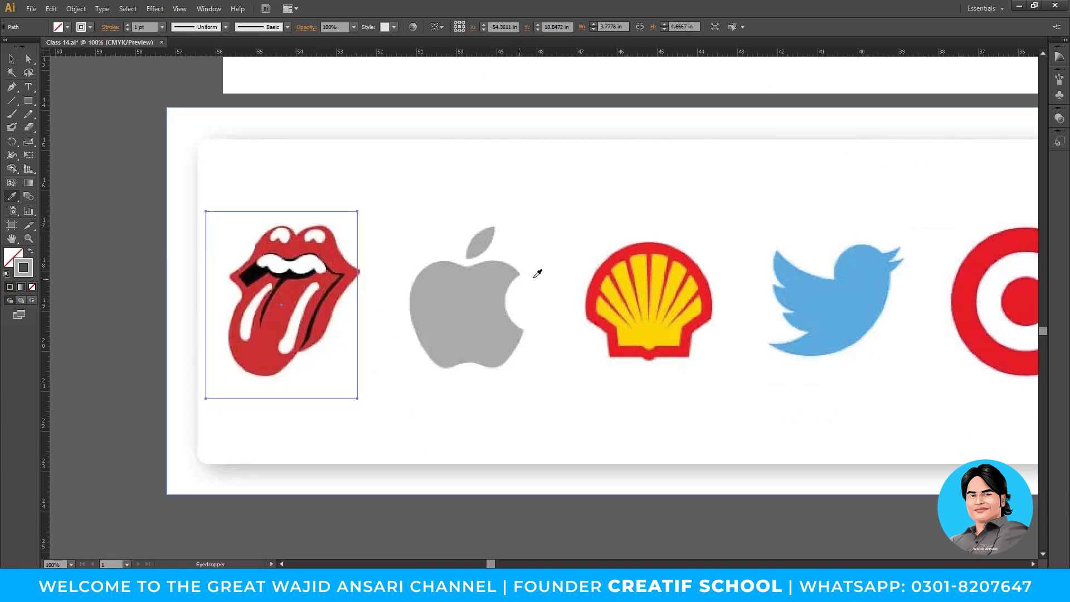
- Turn the rectangle into a red outline without fill and shift it about 0.3 in right around the lips logo
click(347, 294)
key(v)
drag(346, 294, 359, 293)
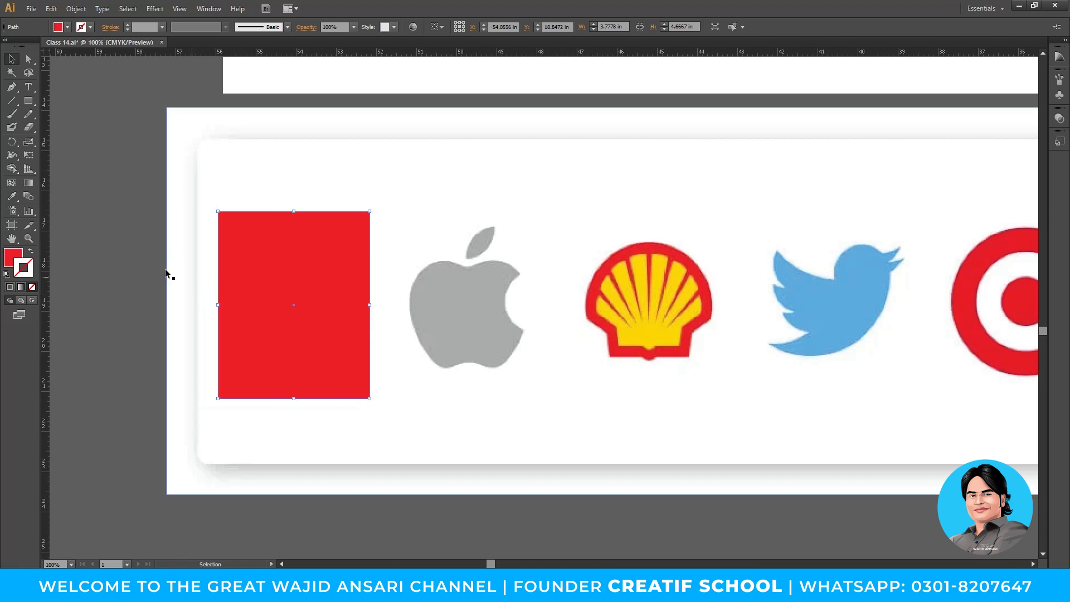
click(30, 252)
click(128, 249)
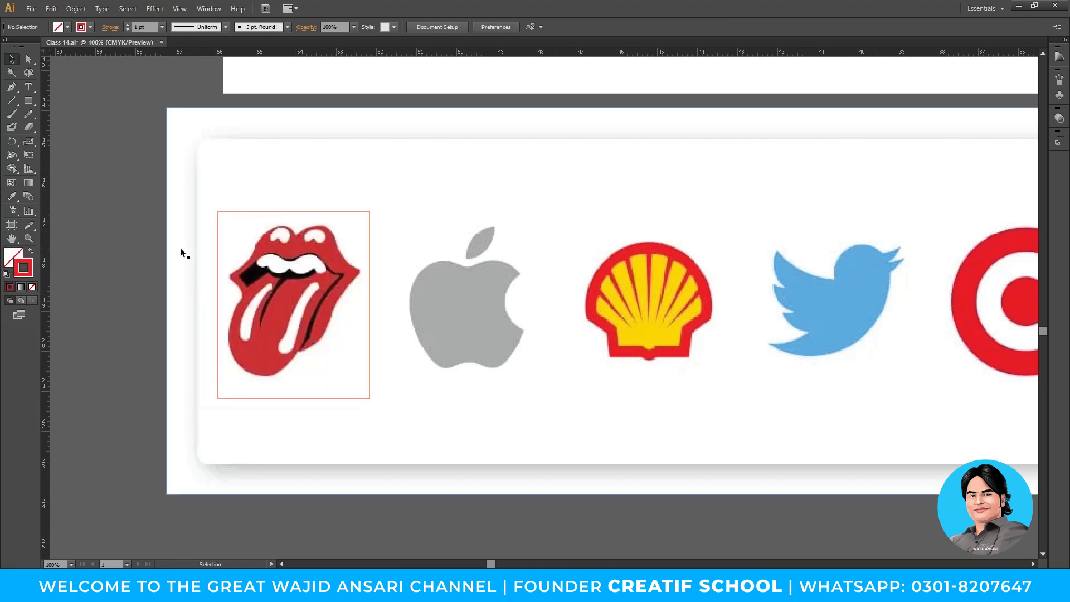
- Examine the framed lips logo up close and beside the other pictorial marks on its sheet
key(ctrl+minus)
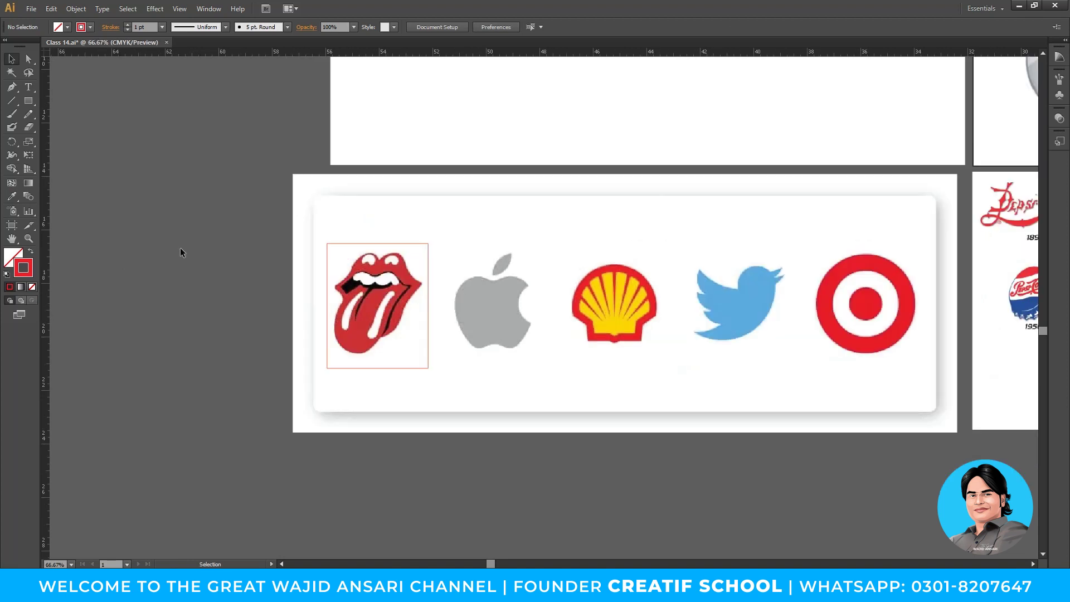
key(ctrl+minus)
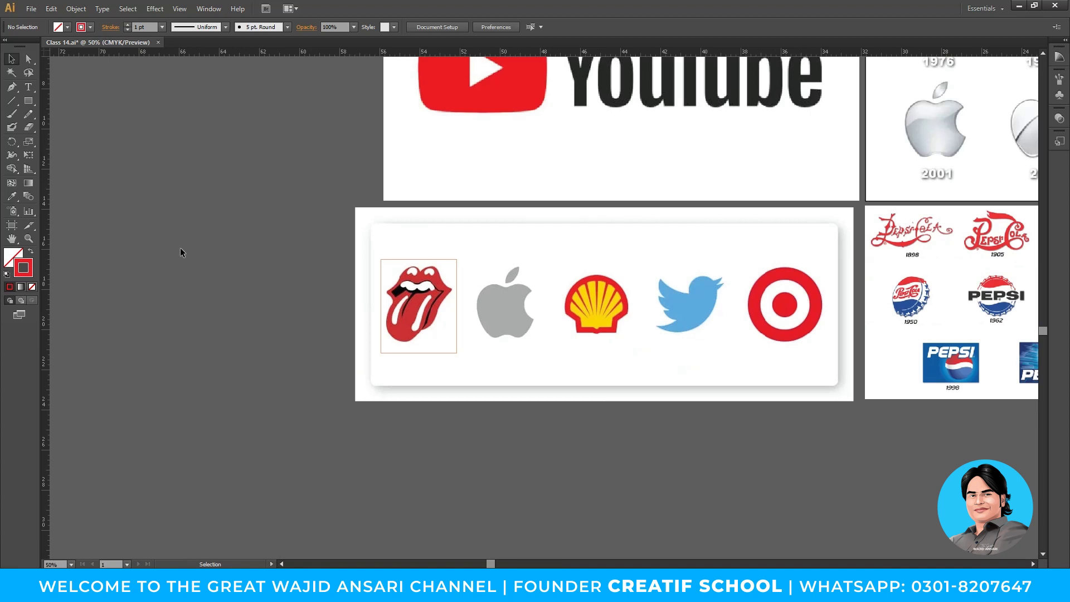
key(space)
mouse_move(545, 316)
mouse_down()
mouse_move(524, 316)
mouse_move(554, 305)
mouse_up()
key(space)
key(z)
drag(211, 240, 427, 433)
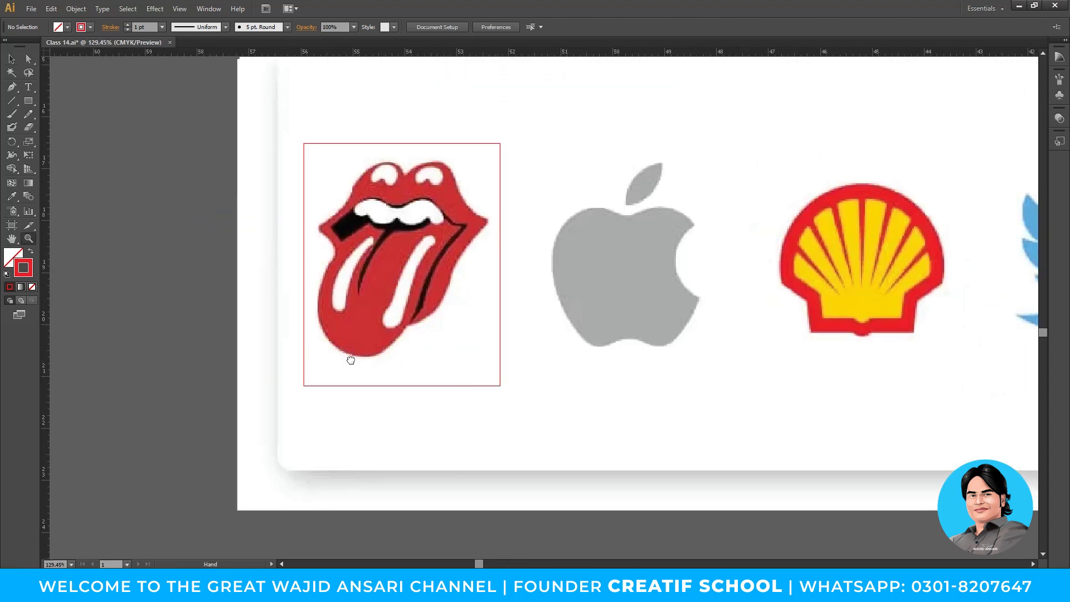
alt+click(718, 319)
alt+click(718, 319)
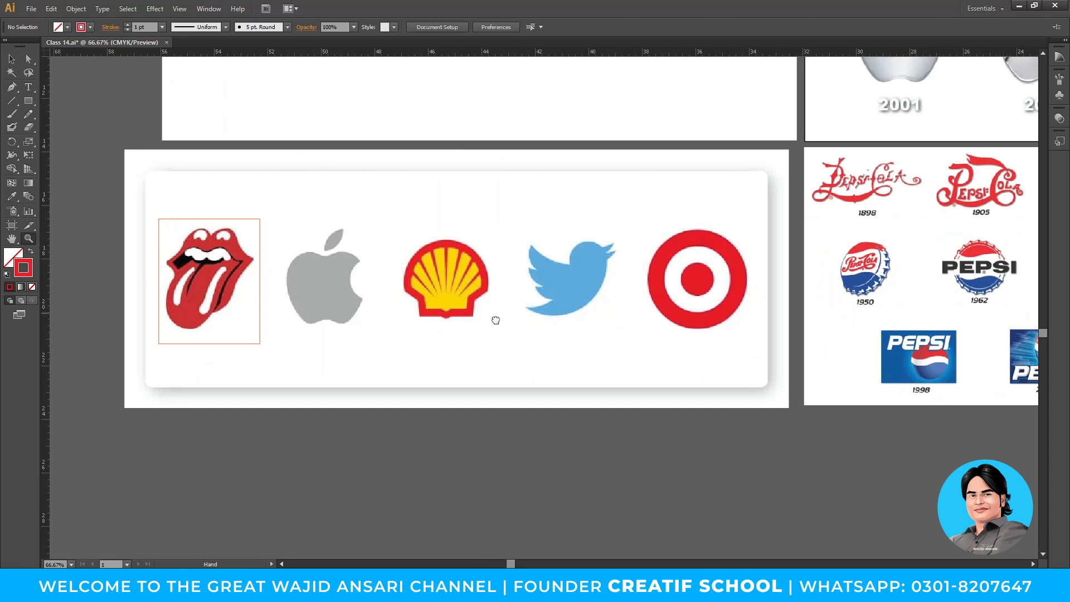
key(space)
drag(494, 319, 614, 331)
- Move the five-logo image and its red frame right until their left edge aligns with the YouTube sheet above
key(v)
click(408, 247)
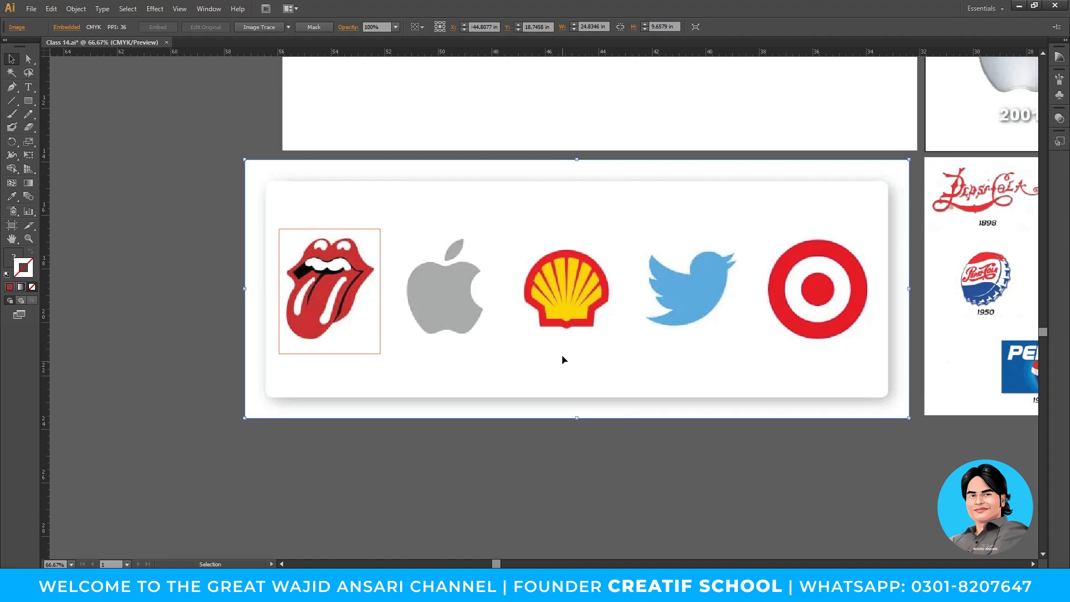
drag(530, 312, 435, 339)
shift+click(284, 257)
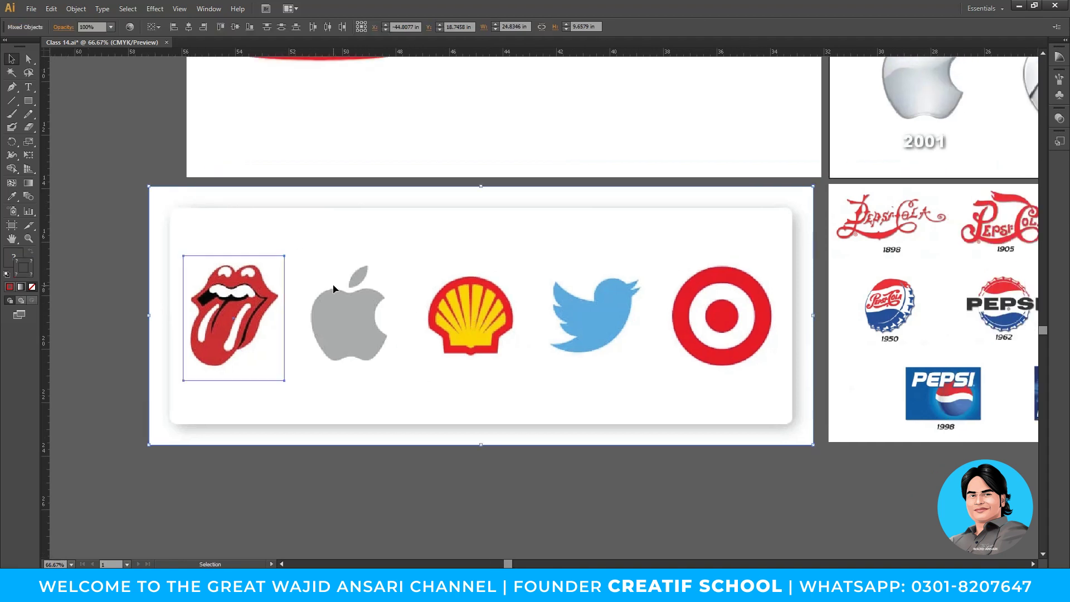
key(shift+Right)
key(shift+Right)
key(shift+Right)
key(shift+Right)
key(shift+Right)
key(shift+Right)
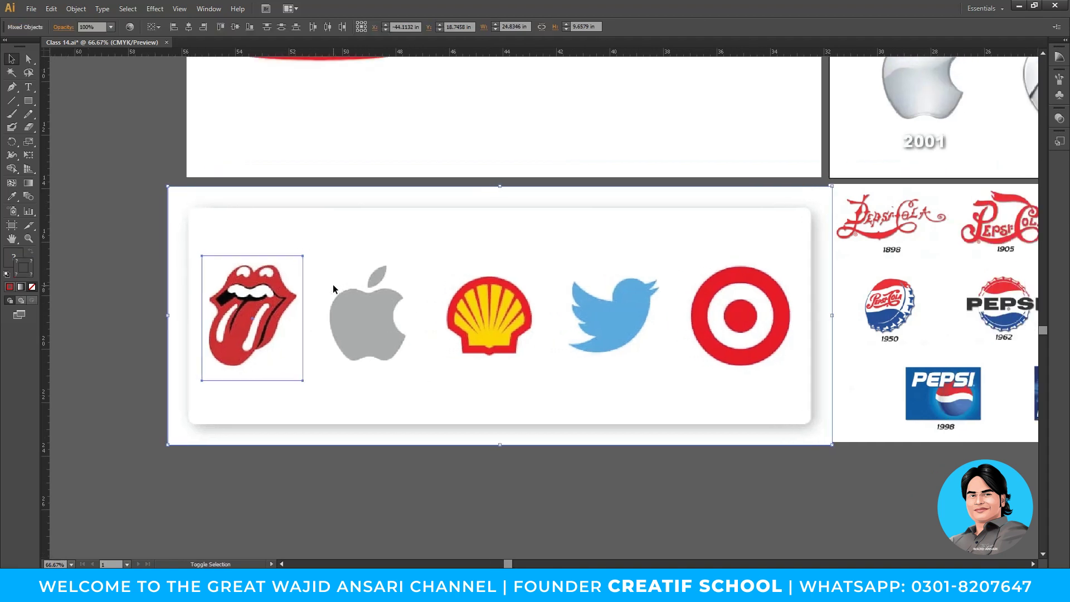
key(shift+Right)
key(shift+Right)
key(shift+Right)
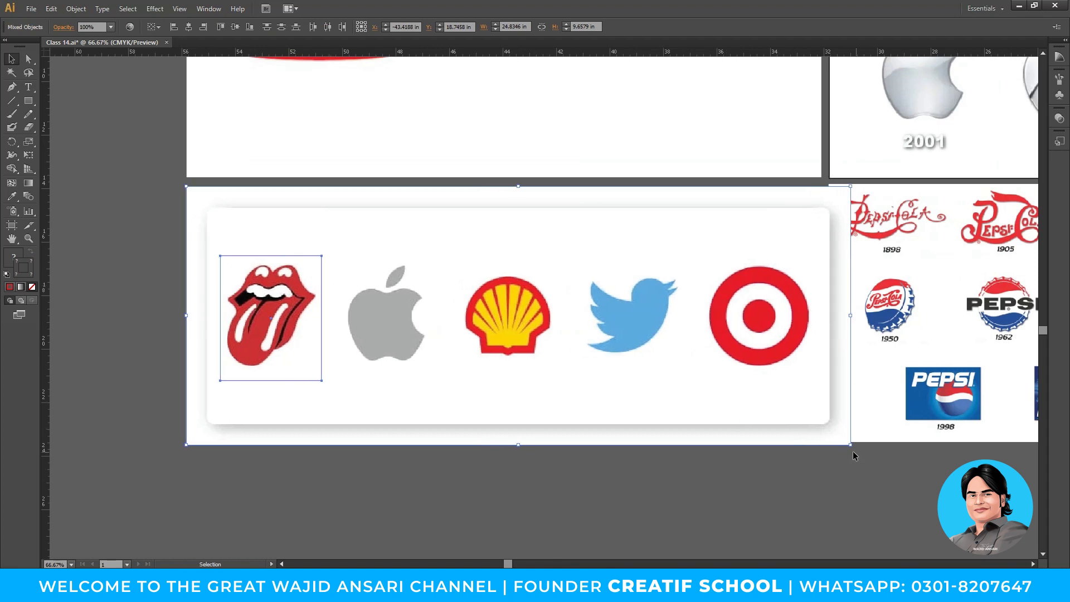
- Scale the five-logo image and frame down proportionally to the width of the YouTube sheet, then deselect them
drag(850, 446, 819, 438)
click(818, 470)
key(z)
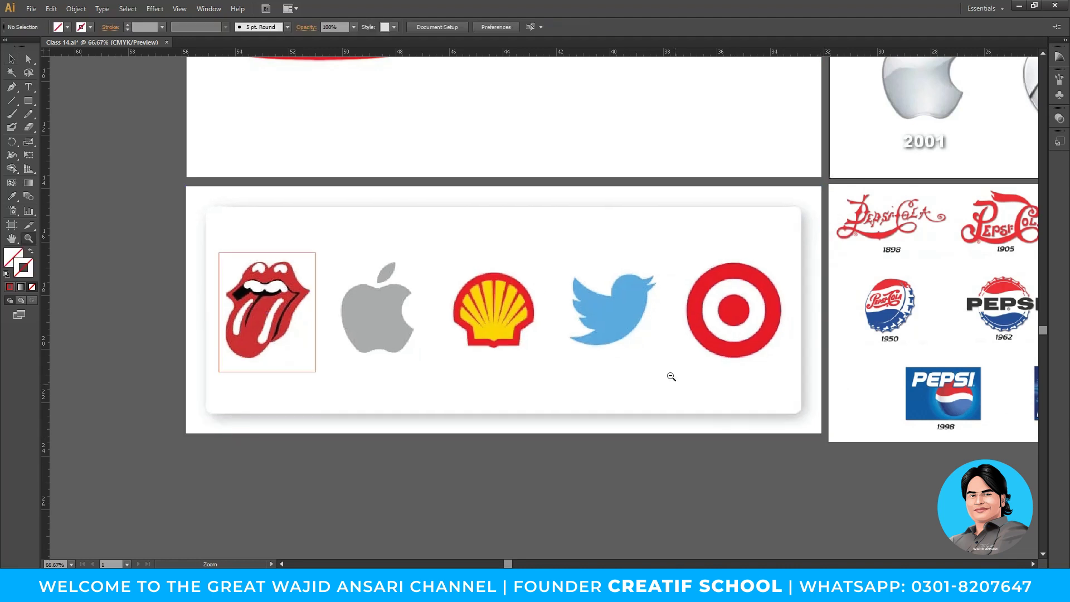
- Nudge the red frame slightly upward around the lips logo
alt+click(641, 335)
drag(577, 344, 509, 425)
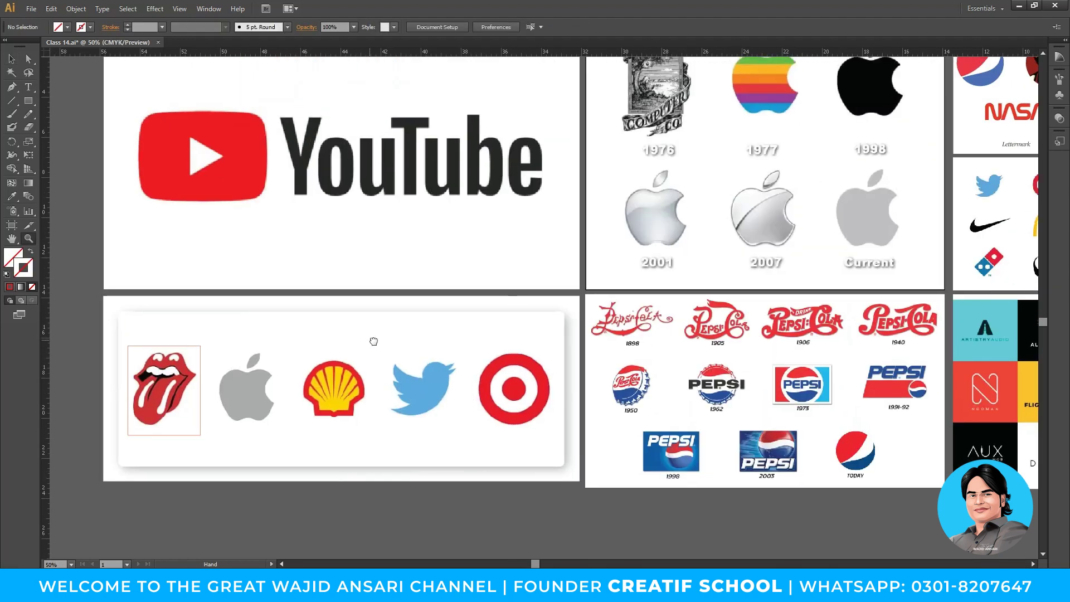
drag(347, 365, 438, 390)
click(357, 371)
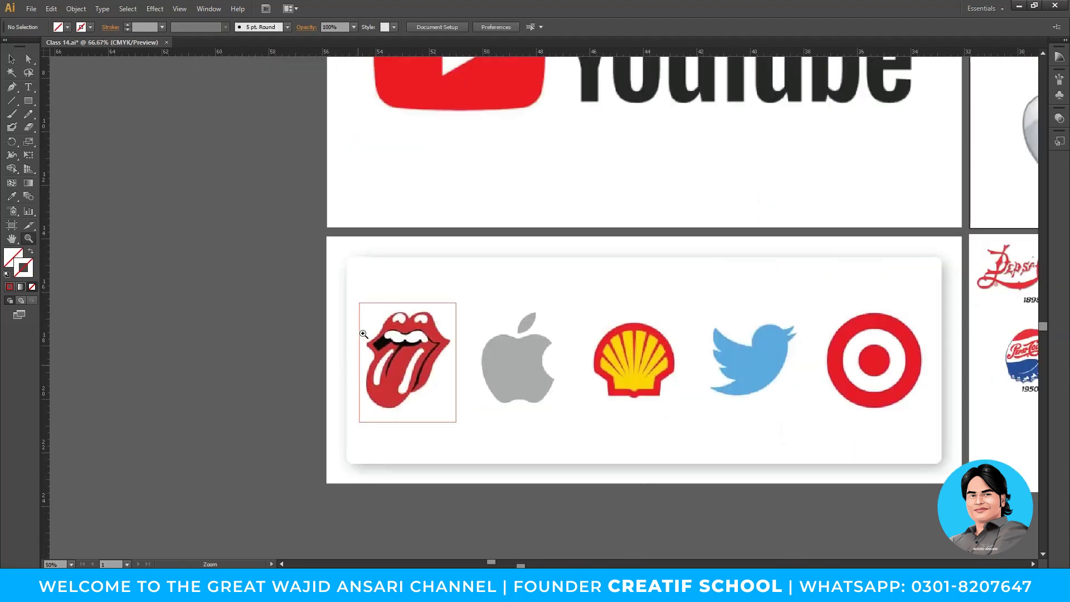
click(453, 305)
key(Up)
key(Up)
key(Up)
key(Up)
key(Up)
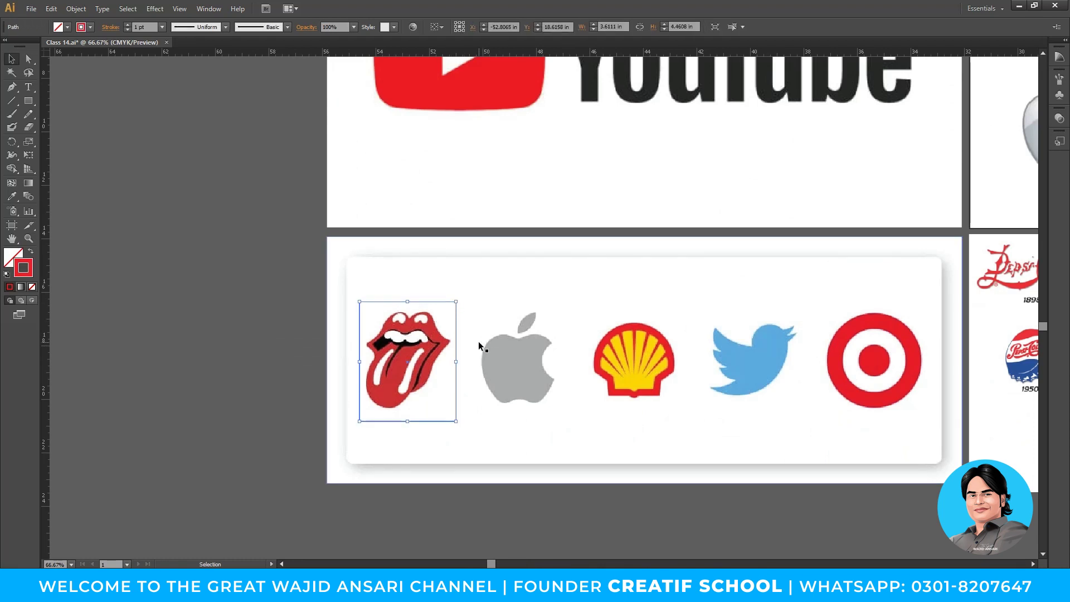
- Examine the framed lips logo up close, followed by the Shell, Twitter and Target marks
drag(479, 341, 291, 320)
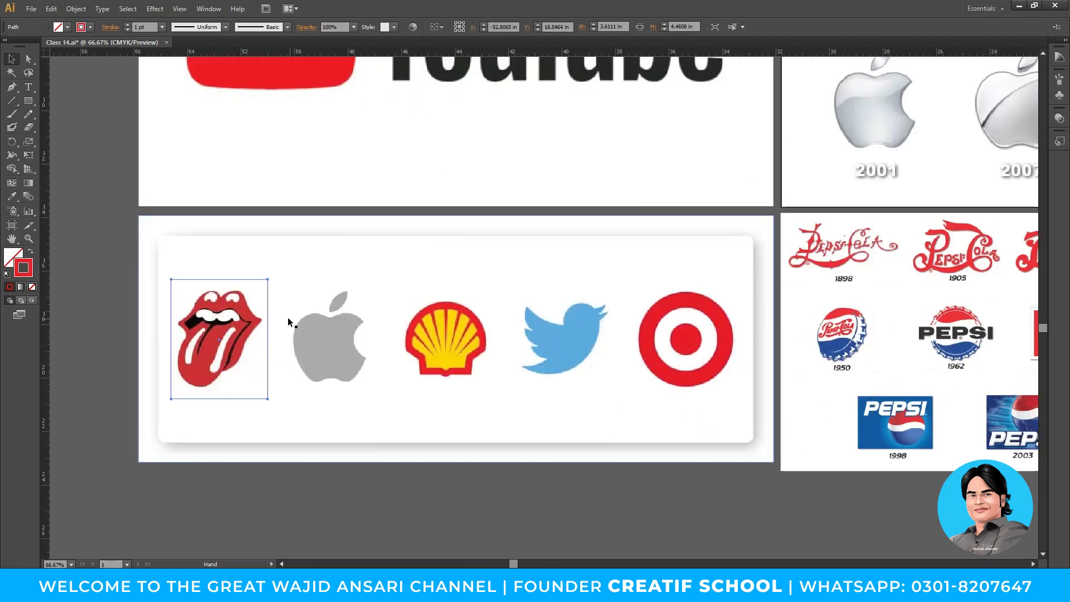
click(106, 298)
key(z)
drag(166, 255, 329, 457)
key(v)
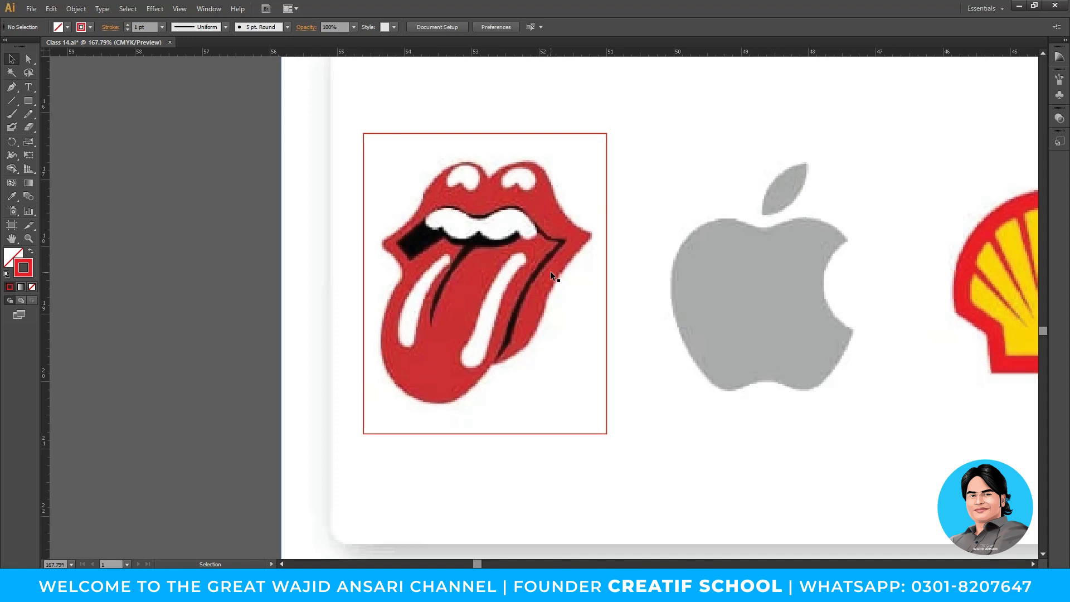
key(ctrl+1)
drag(693, 319, 547, 321)
drag(744, 307, 518, 292)
key(z)
drag(406, 196, 573, 418)
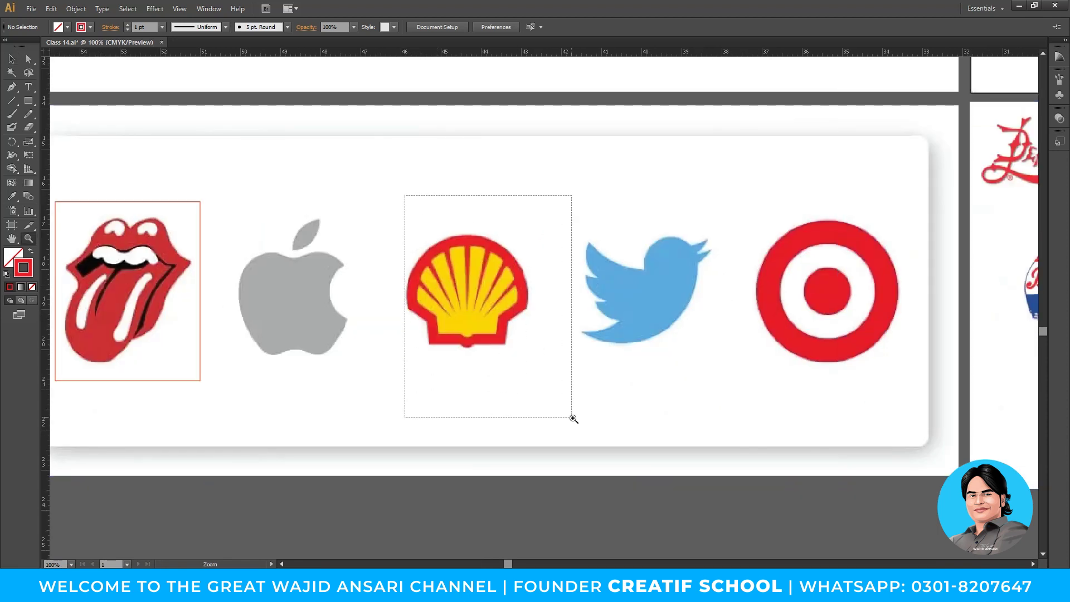
drag(543, 363, 552, 375)
alt+click(665, 320)
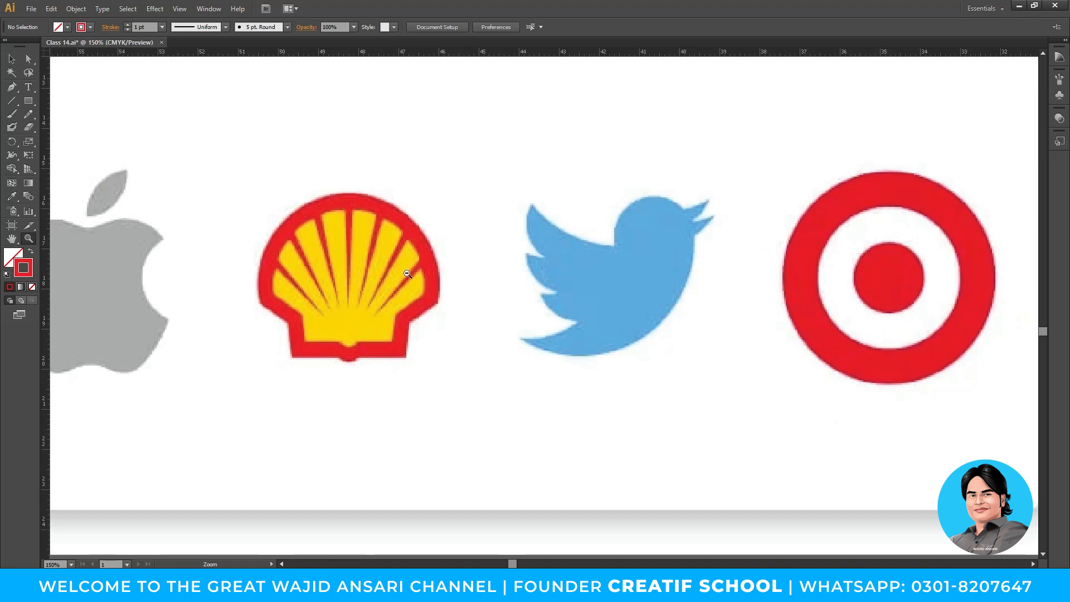
alt+click(405, 270)
alt+click(406, 272)
- Compare the Apple and Pepsi history sheets with the five pictorial marks
drag(914, 265, 462, 435)
drag(620, 292, 524, 393)
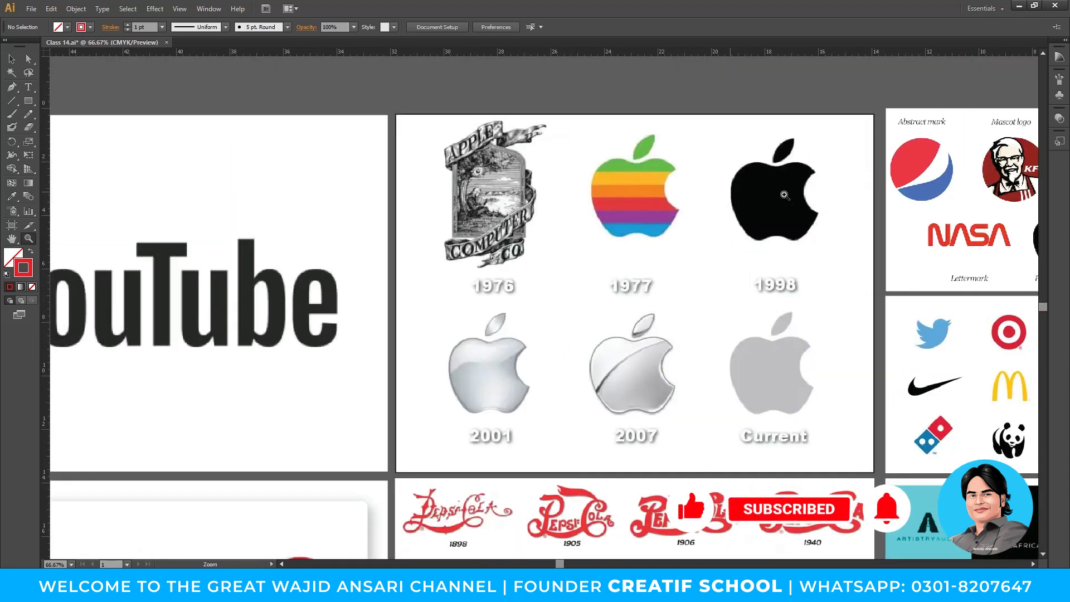
drag(736, 346, 720, 62)
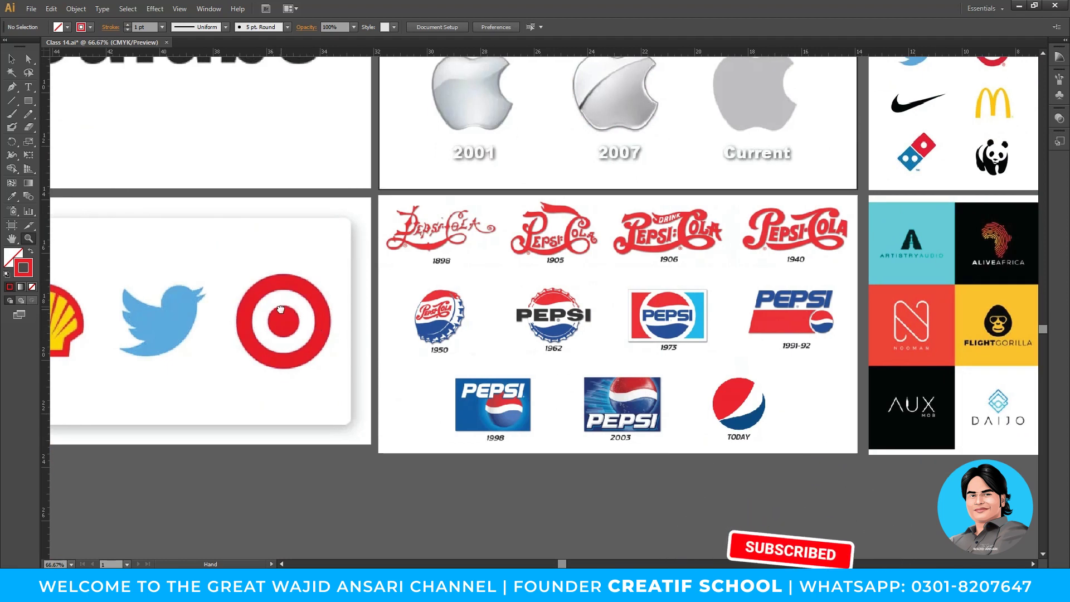
drag(281, 310, 556, 326)
drag(330, 328, 478, 330)
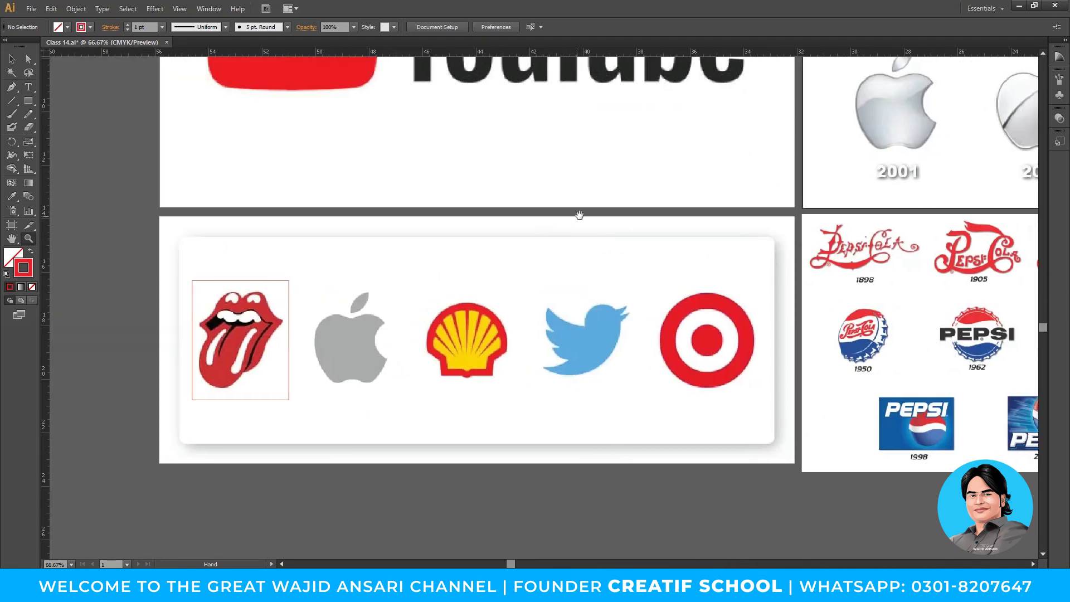
drag(573, 314, 445, 460)
drag(317, 432, 477, 294)
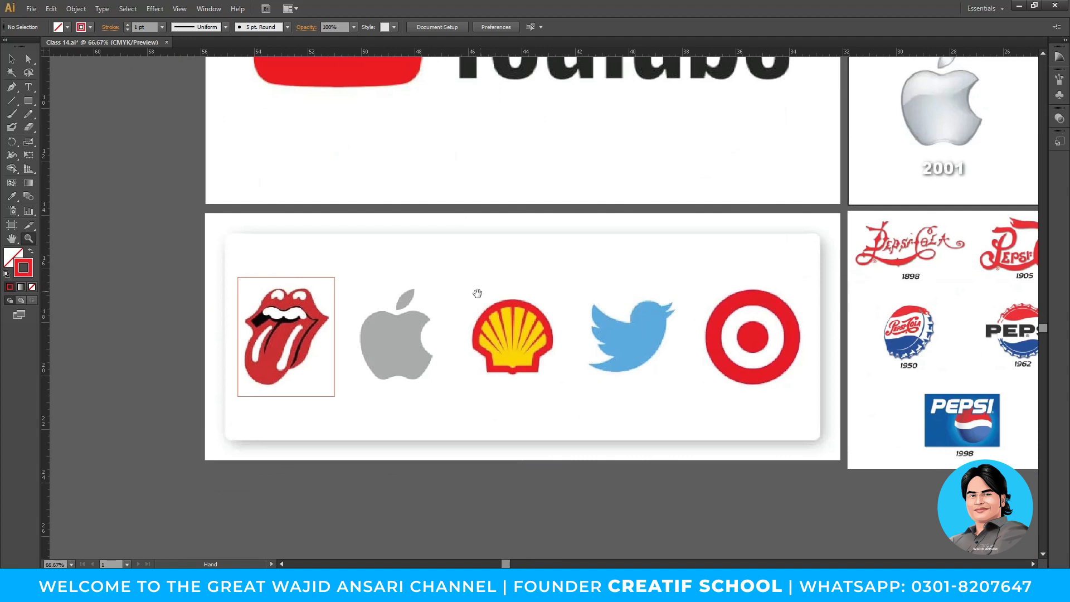
- Draw a red outlined rectangle about 4.6 by 5.4 in around the Target logo on the five-logo sheet
click(538, 281)
drag(771, 341, 633, 316)
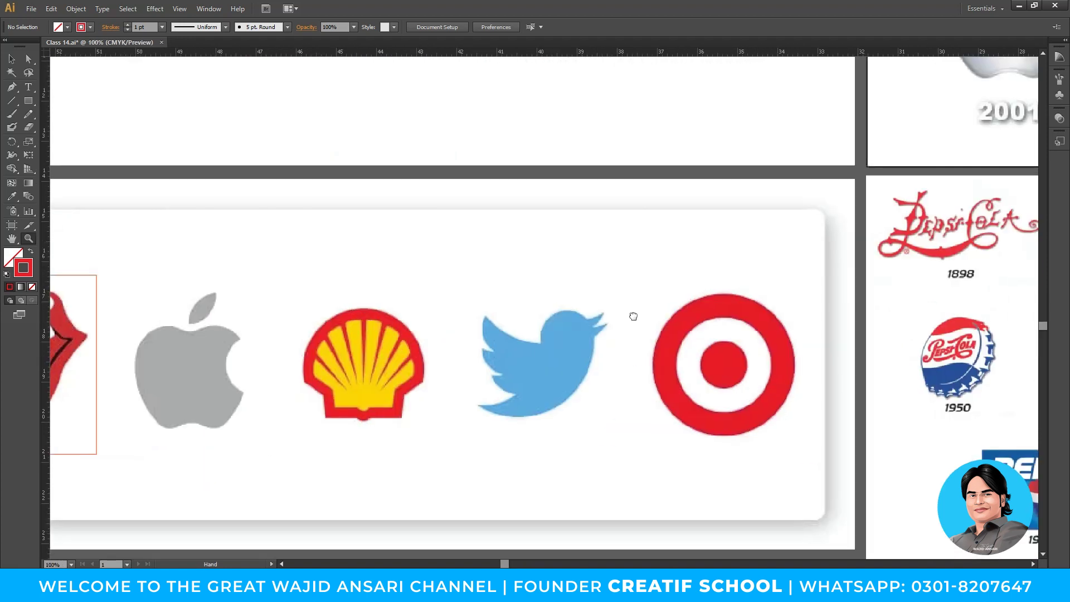
key(m)
drag(644, 274, 828, 468)
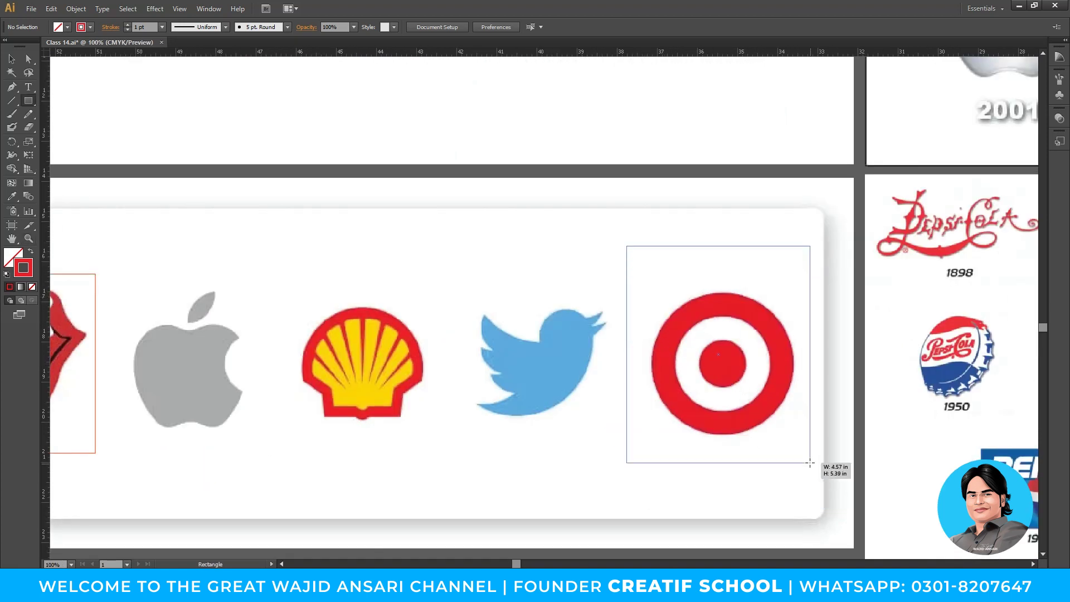
key(v)
- Switch to Google Images in Chrome and search for "terget company"
click(543, 586)
drag(248, 86, 101, 86)
text(terget co)
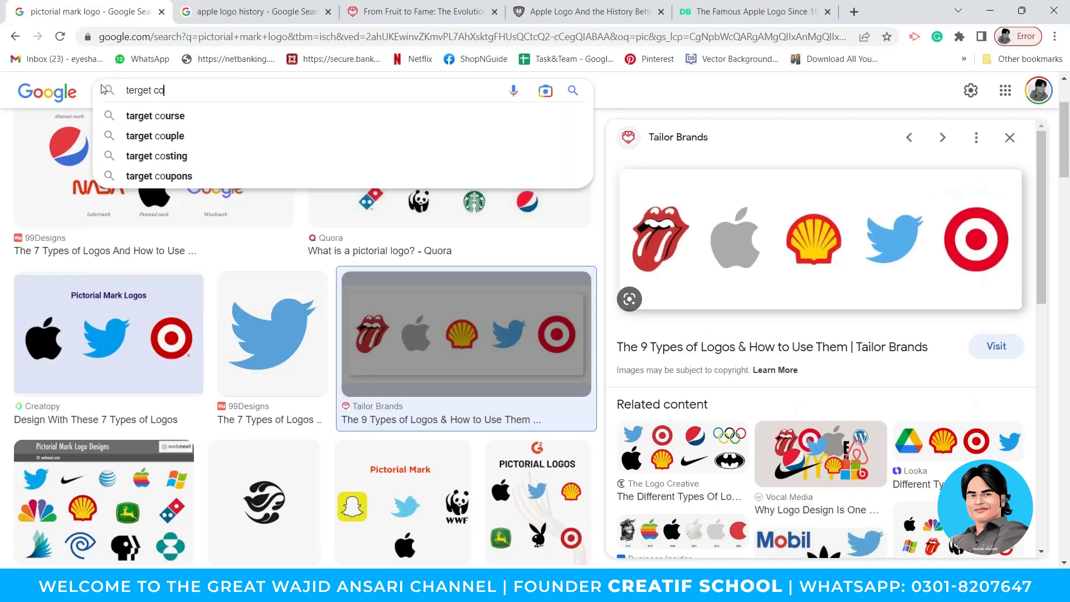
text(ma)
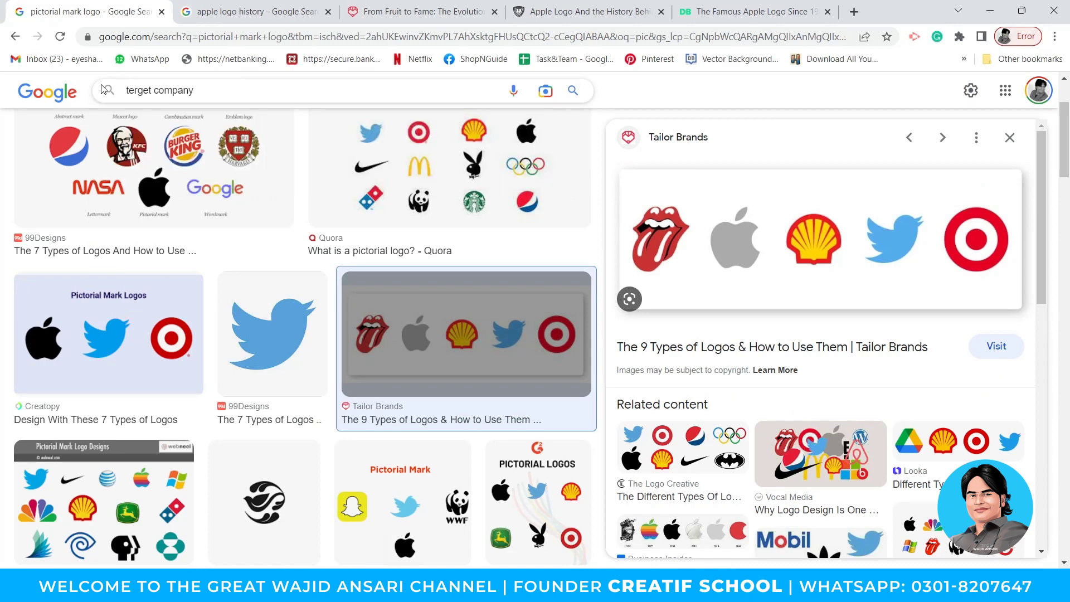
text(any)
key(Return)
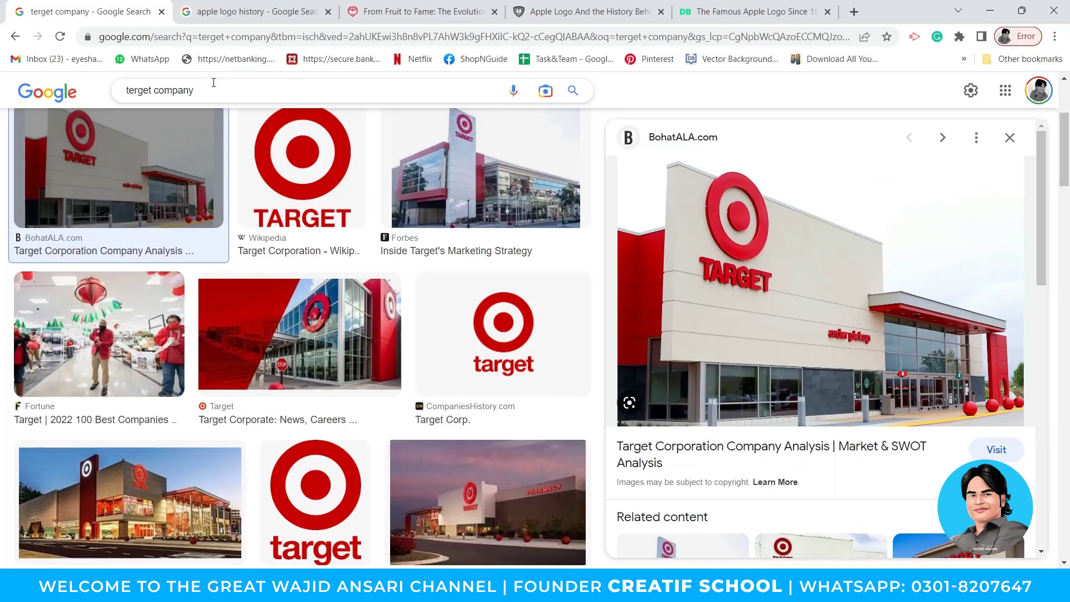
- Shorten the image search to just "terget" and run it again
double_click(173, 90)
key(BackSpace)
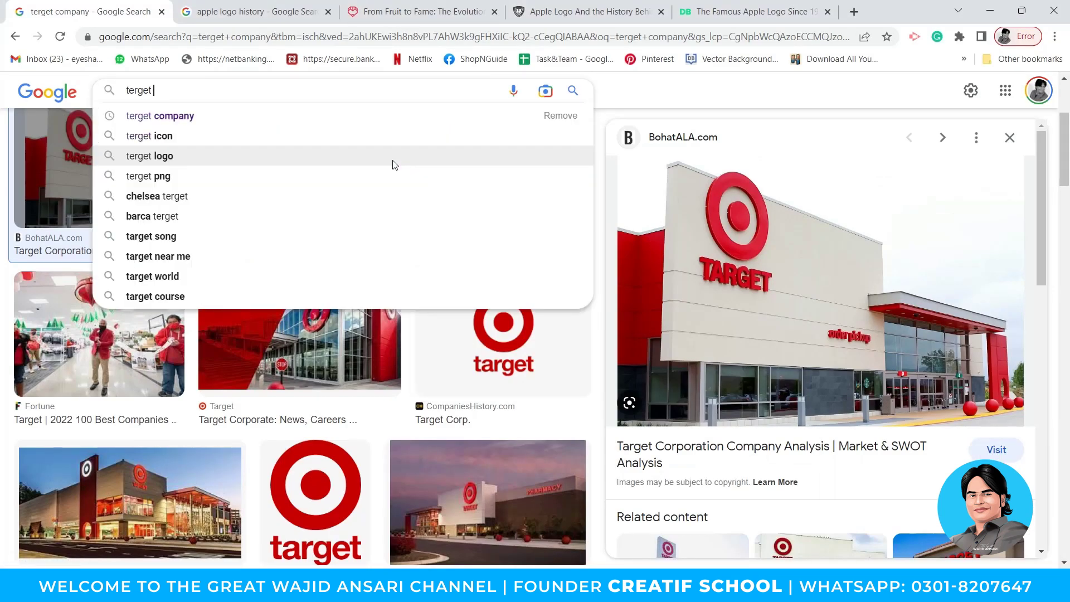
text(p)
key(BackSpace)
key(Return)
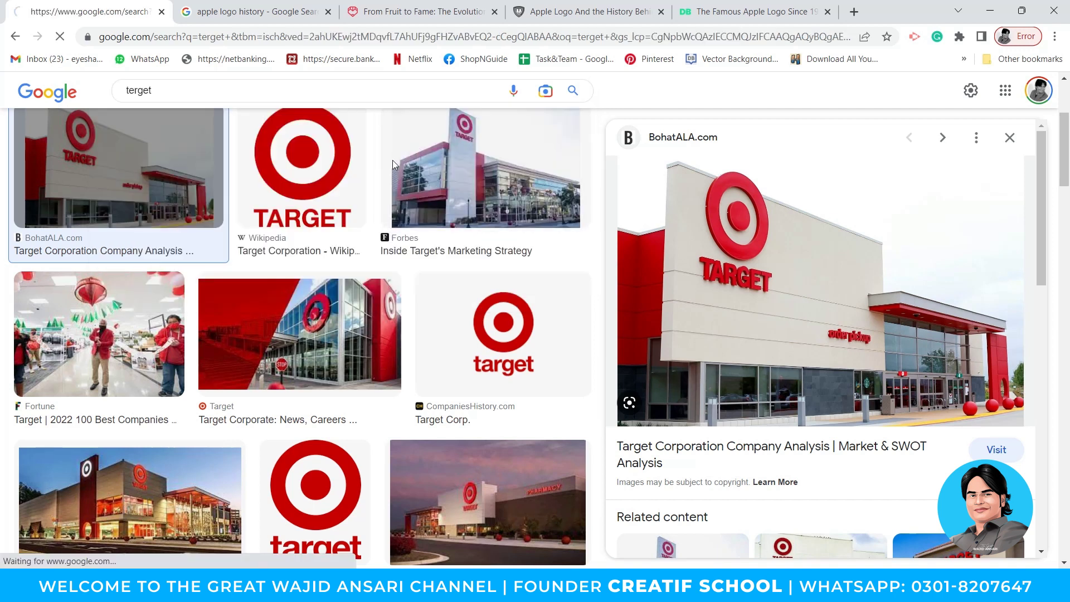
- Preview the Shopify dartboard illustration in the results, open the related iStock photo of a target with arrows, and copy that image
scroll(652, 268, down, 3)
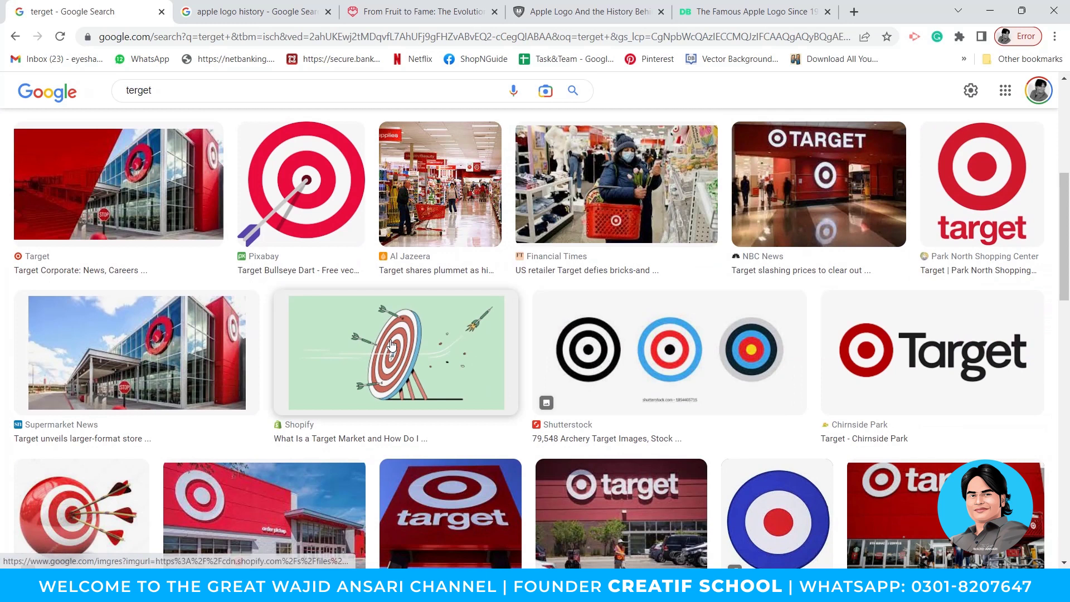
click(479, 346)
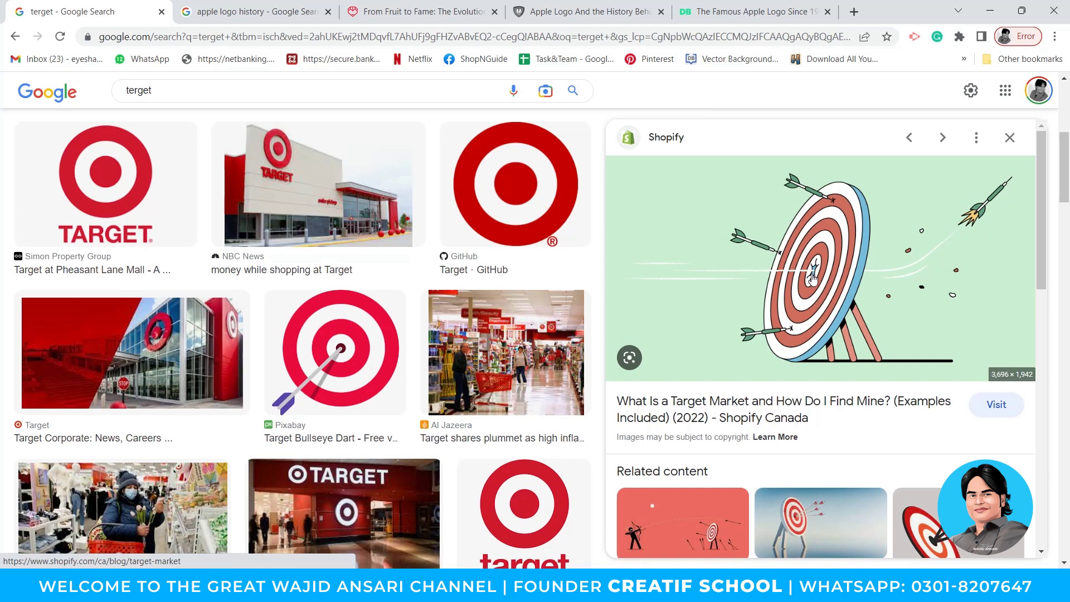
scroll(812, 280, down, 4)
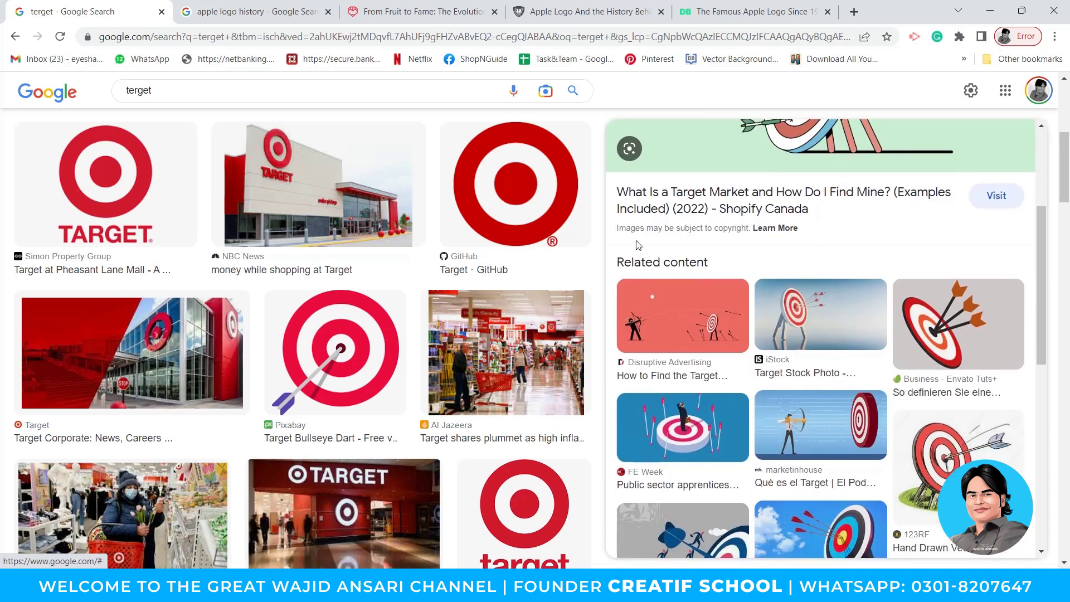
click(812, 327)
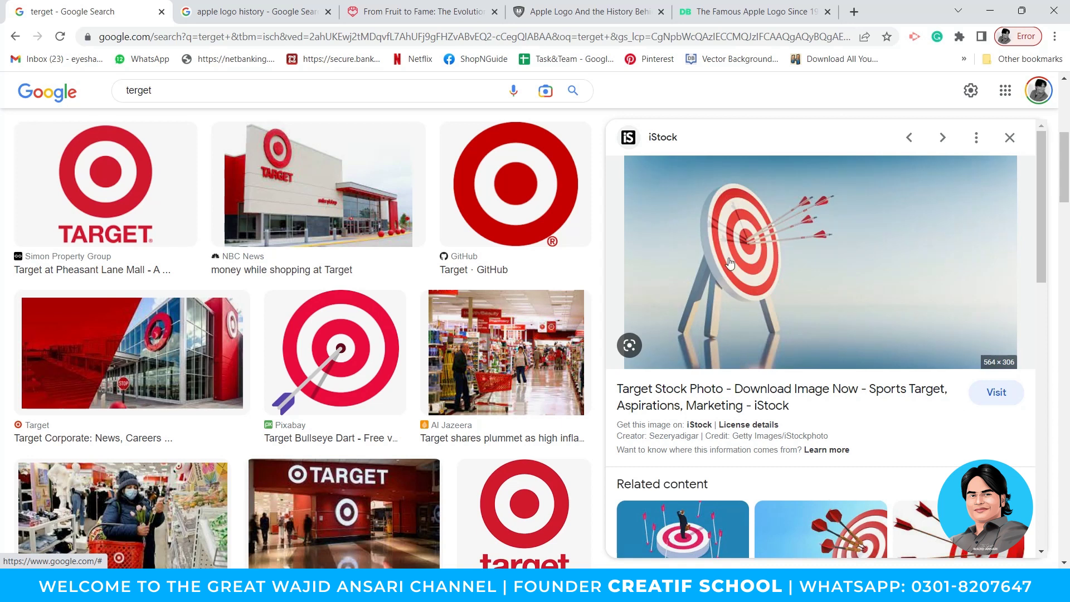
right_click(727, 247)
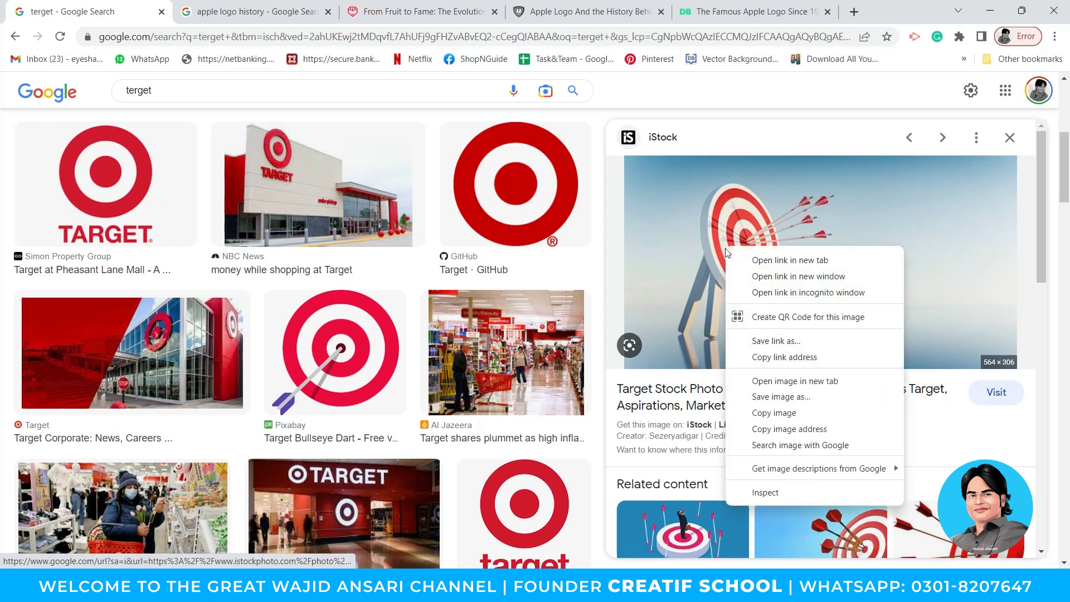
click(781, 413)
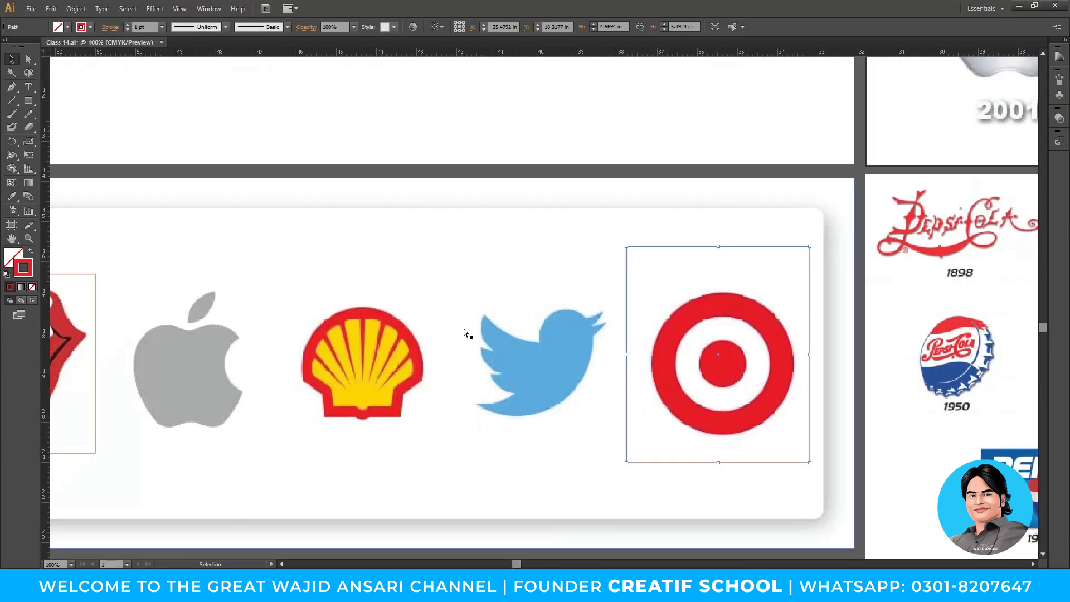
- Paste the copied target photo into the Illustrator document and place it below the five-logo sheet
key(ctrl+v)
key(ctrl+minus)
scroll(523, 279, down, 3)
drag(548, 237, 519, 470)
- Draw a narrow shape about 0.05 by 0.46 in over the photo's bullseye and fill it with red sampled from the target
key(z)
click(535, 425)
click(516, 363)
click(497, 322)
click(490, 310)
mouse_move(503, 306)
mouse_down()
mouse_move(497, 326)
mouse_move(513, 321)
mouse_move(514, 354)
mouse_move(522, 301)
mouse_move(557, 261)
mouse_move(556, 225)
mouse_up()
key(m)
key(v)
key(i)
click(552, 292)
key(ctrl+minus)
key(ctrl+minus)
key(ctrl+minus)
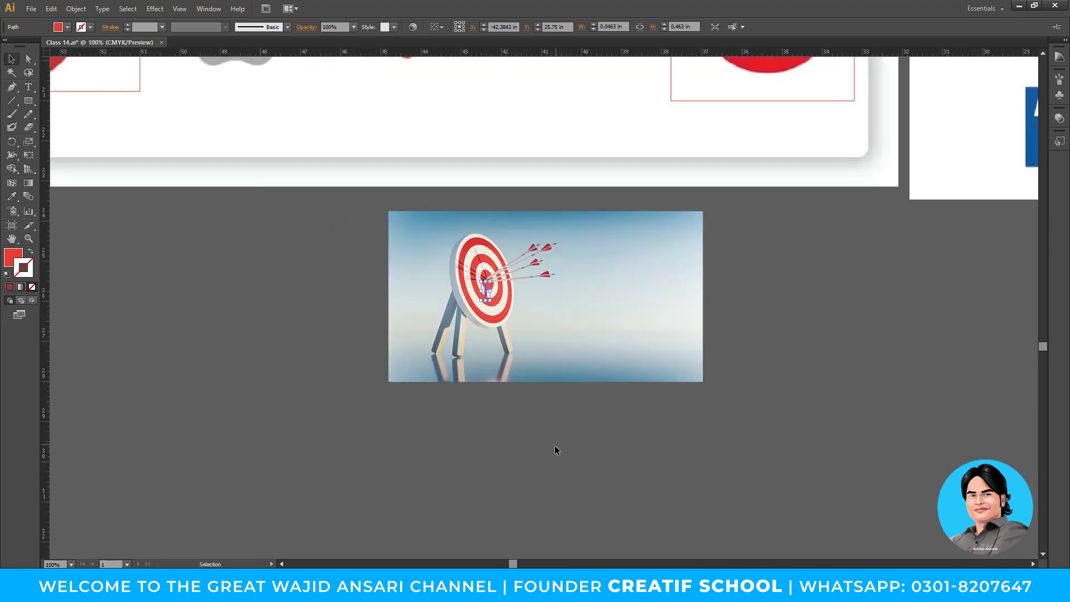
- Delete the pasted target photo and the red frame around the Target logo on the five-logo sheet
click(533, 232)
key(Delete)
drag(680, 153, 538, 412)
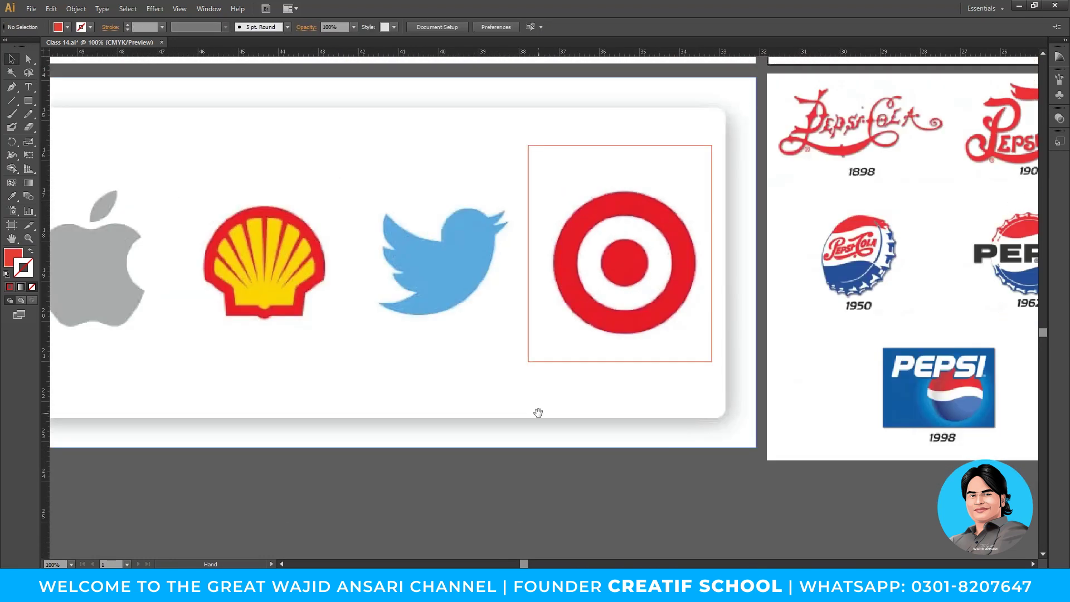
key(ctrl+plus)
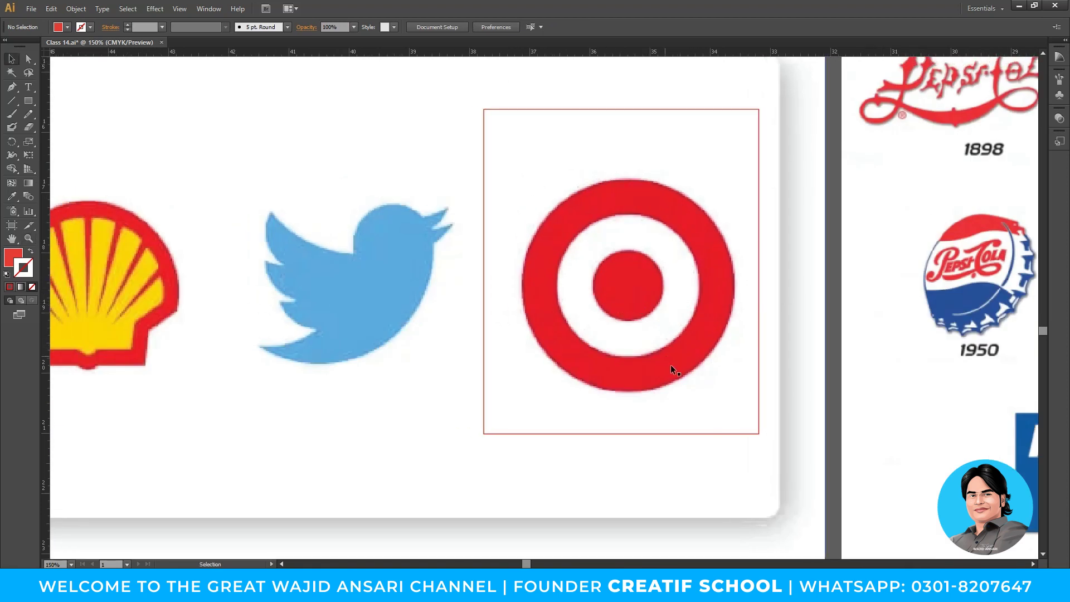
click(716, 110)
key(Delete)
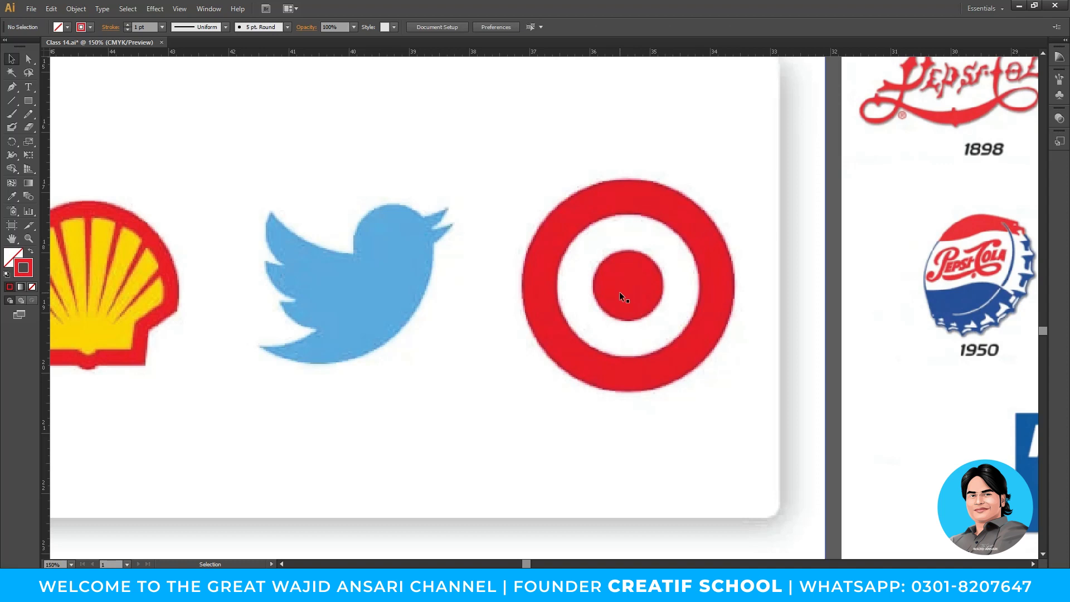
- Examine the five-logo sheet as a whole and the Twitter bird up close
key(z)
alt+click(577, 274)
alt+click(578, 274)
drag(447, 321, 699, 293)
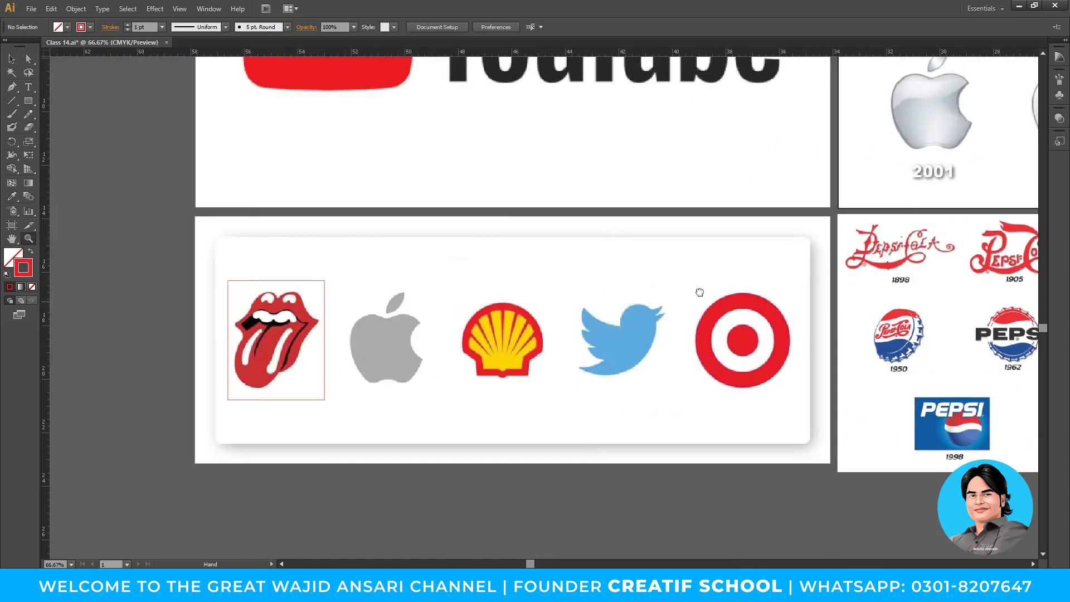
drag(647, 237, 748, 378)
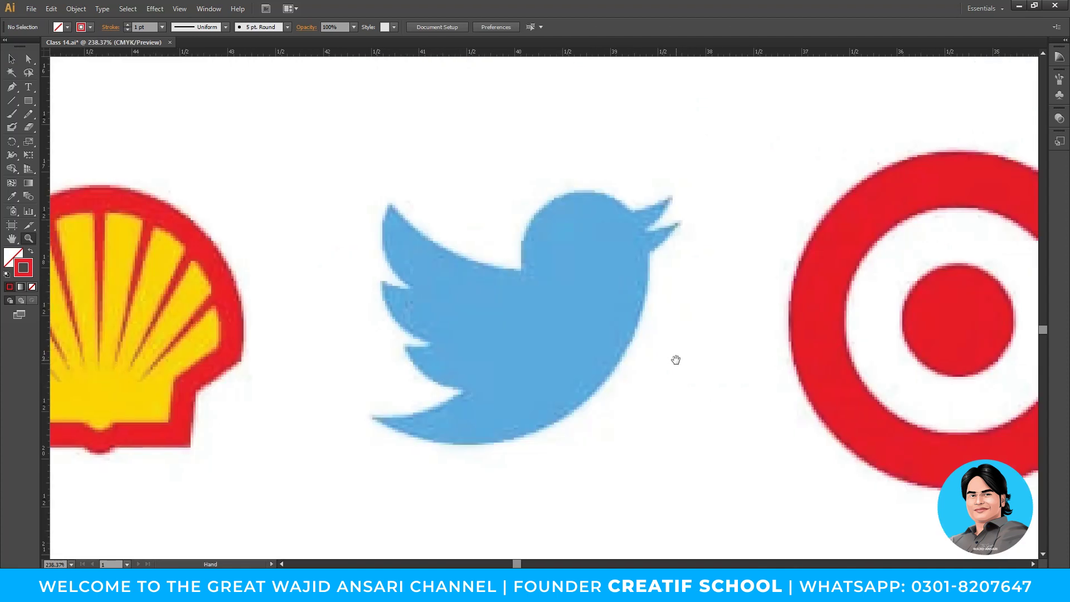
alt+click(595, 337)
alt+click(594, 337)
alt+click(594, 338)
drag(338, 336, 602, 348)
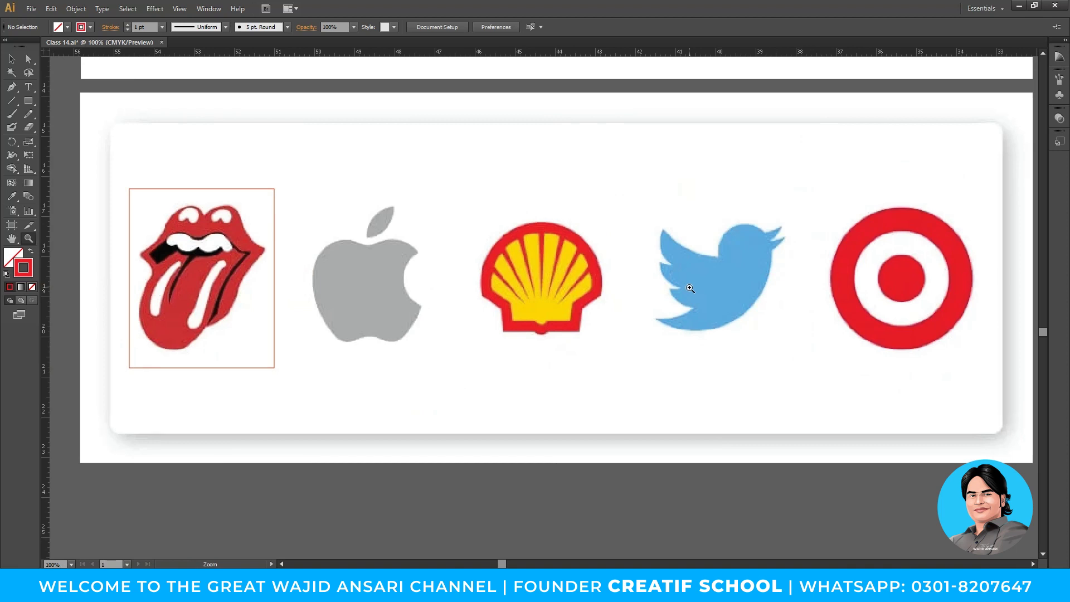
- Draw a red outlined rectangle about 4.0 by 4.4 in around the Twitter logo on the five-logo sheet
key(m)
drag(626, 170, 799, 360)
drag(790, 362, 694, 354)
key(v)
key(z)
click(630, 299)
drag(602, 310, 584, 317)
key(v)
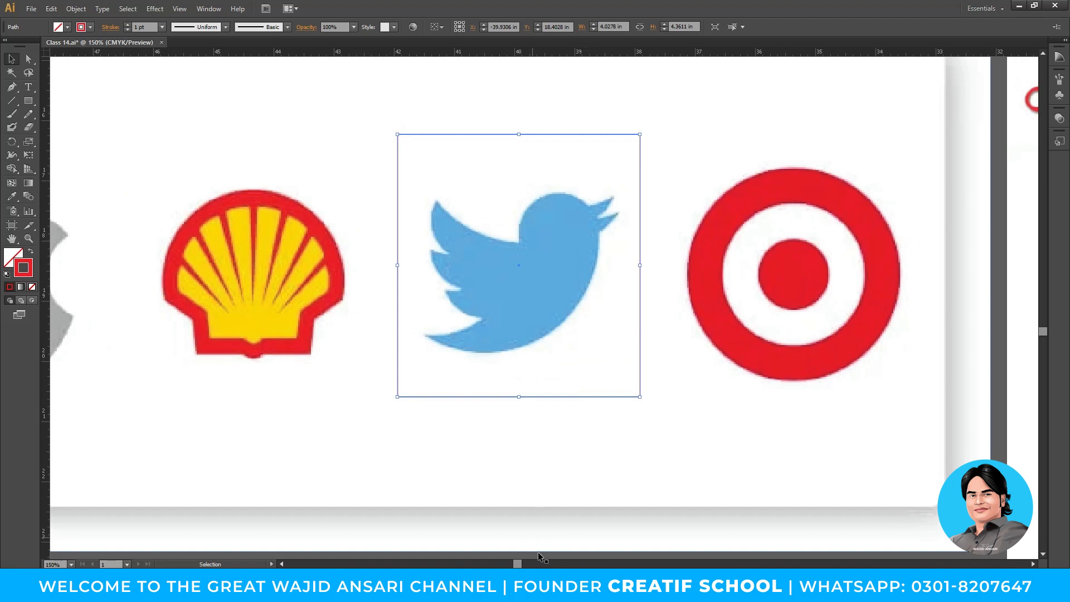
- Switch to Google Images in Chrome and search for "birds icon"
click(546, 587)
drag(175, 91, 102, 103)
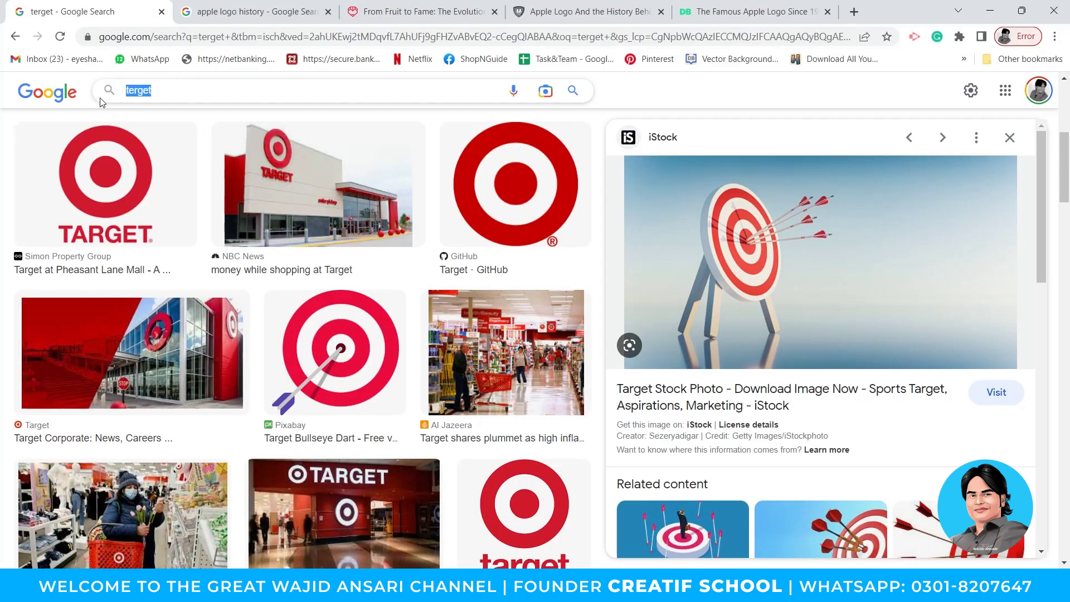
text(bird)
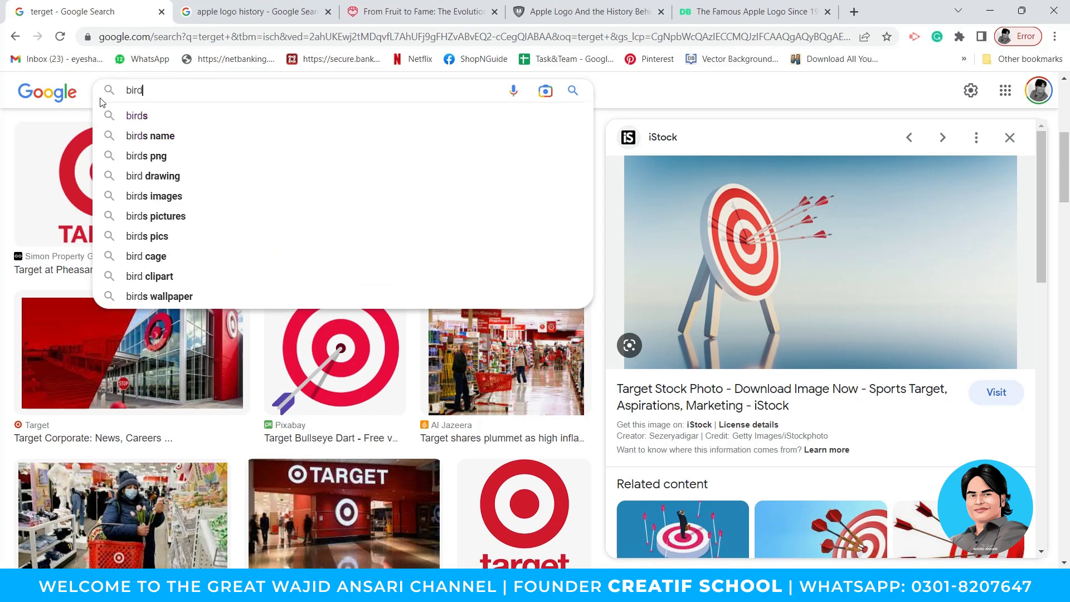
text(s icon)
key(Return)
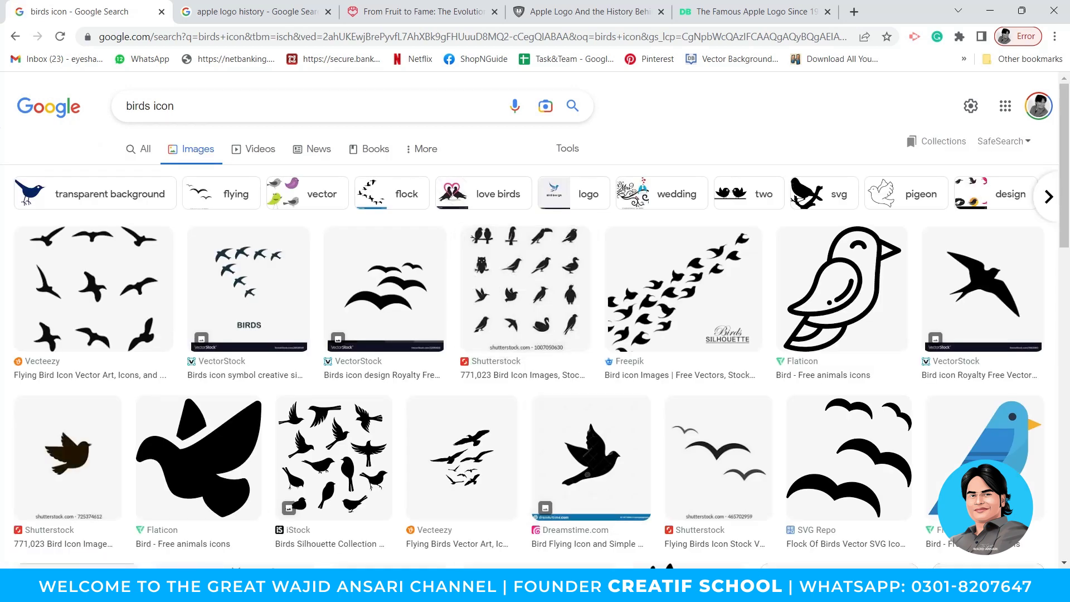
- Return to the Illustrator document and examine the Apple history sheet beside the logo-type sheets
click(601, 587)
key(z)
alt+click(525, 247)
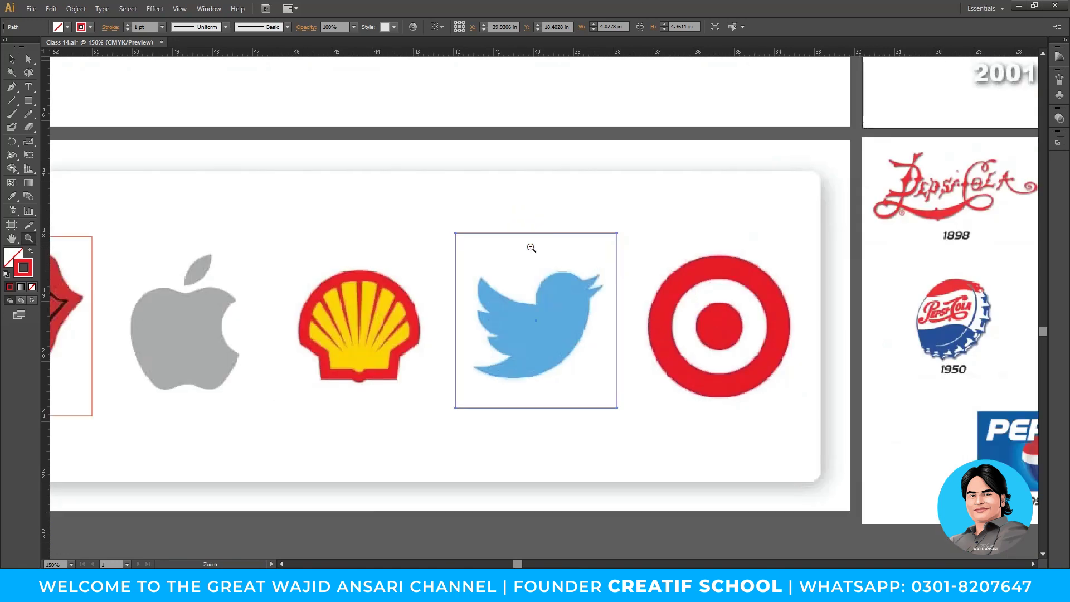
alt+click(526, 247)
alt+click(525, 247)
key(space)
drag(785, 199, 211, 425)
drag(361, 275, 626, 511)
key(space)
drag(438, 285, 437, 345)
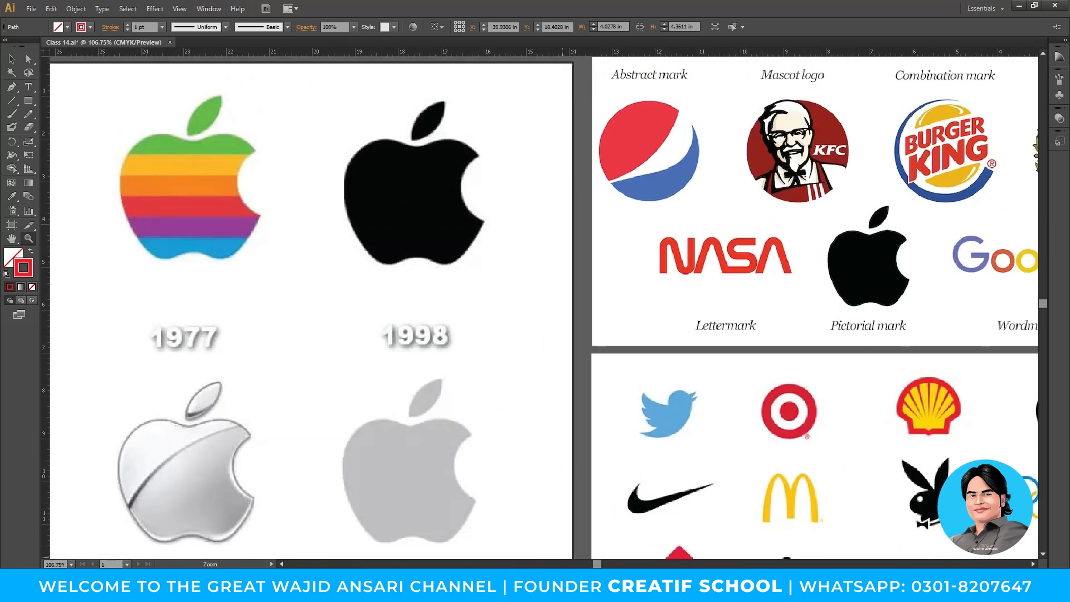
- Switch back to Chrome and browse the bird icon image results for different bird silhouettes and styles
click(574, 585)
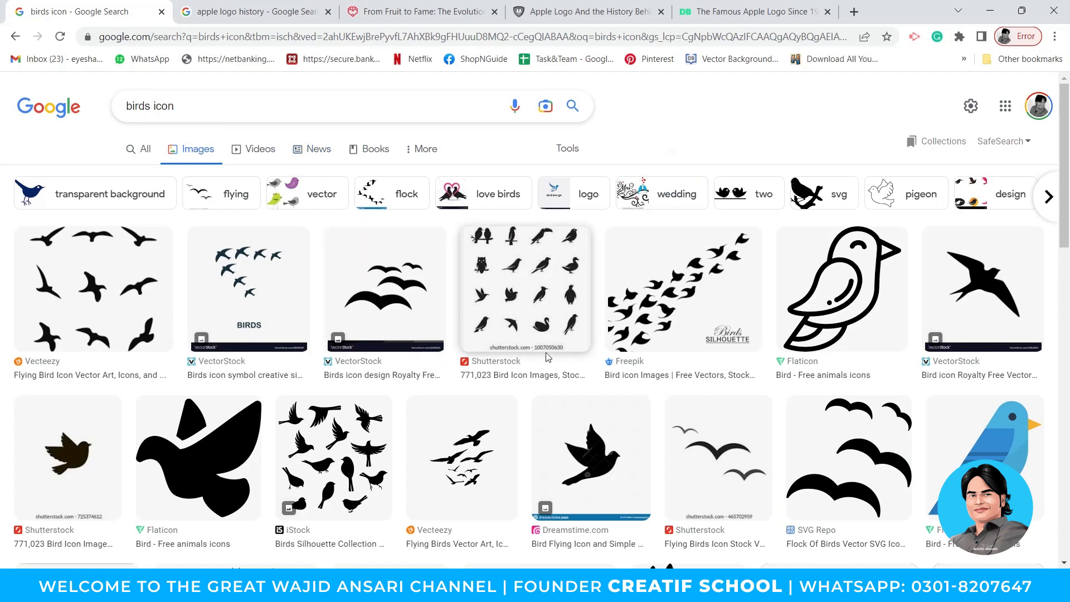
scroll(570, 182, down, 3)
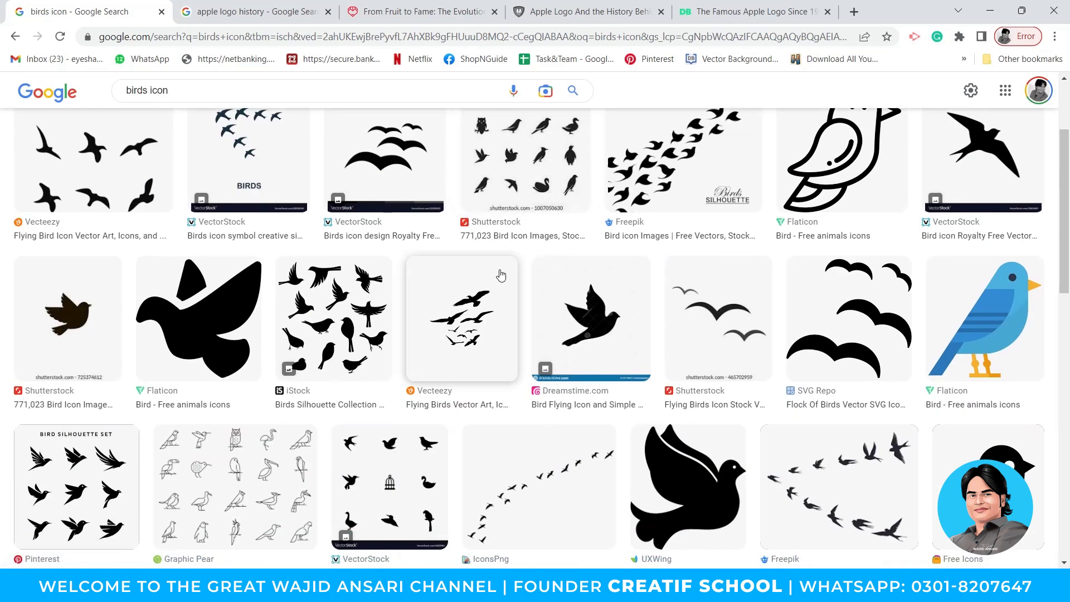
scroll(517, 303, up, 3)
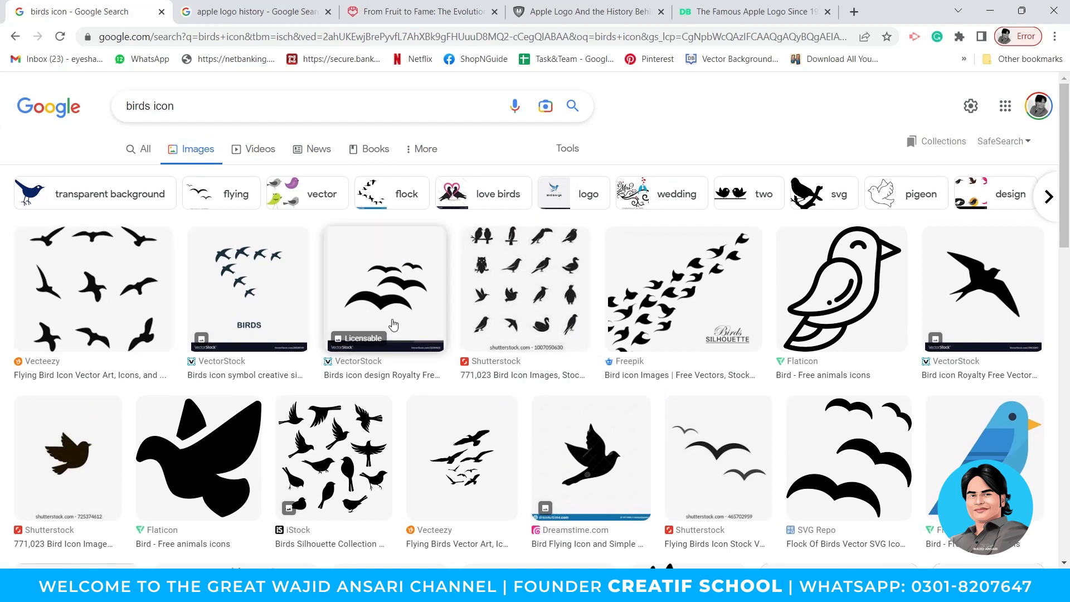
scroll(390, 318, down, 10)
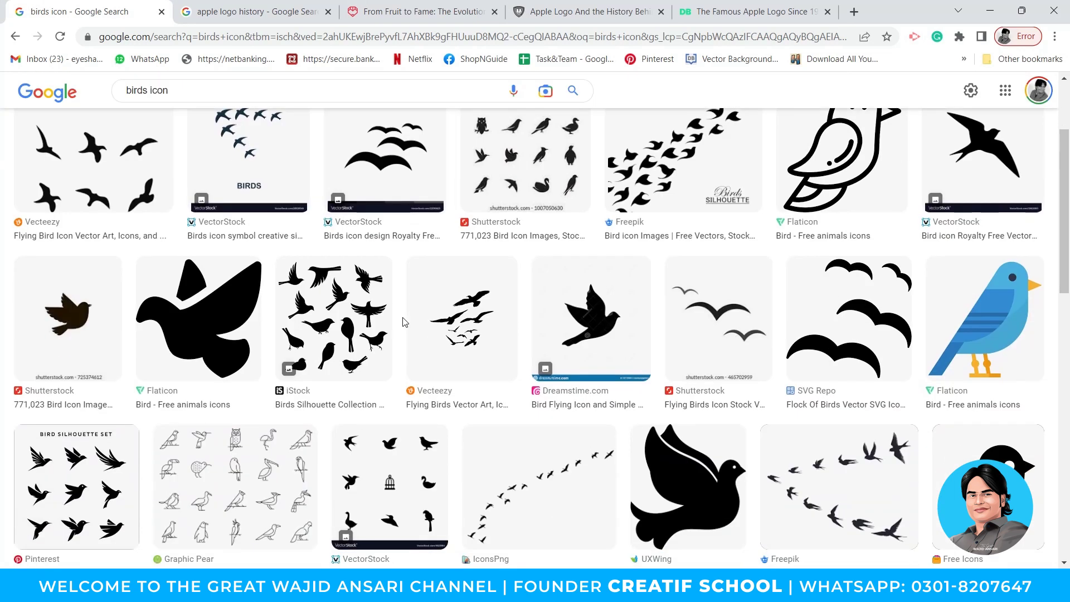
scroll(405, 322, down, 3)
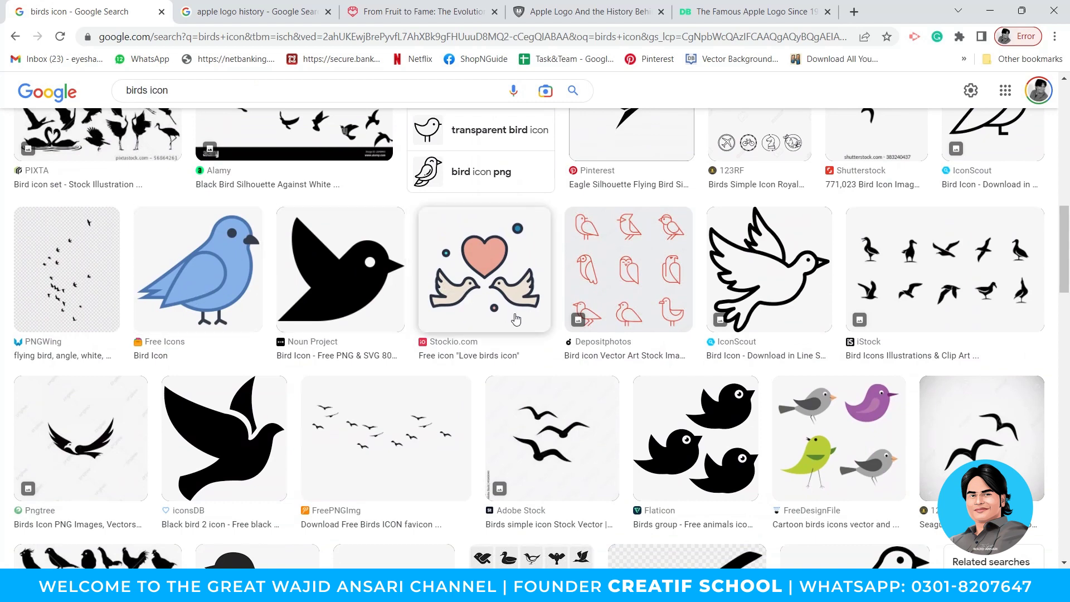
scroll(469, 317, down, 3)
scroll(470, 318, down, 8)
scroll(149, 323, up, 4)
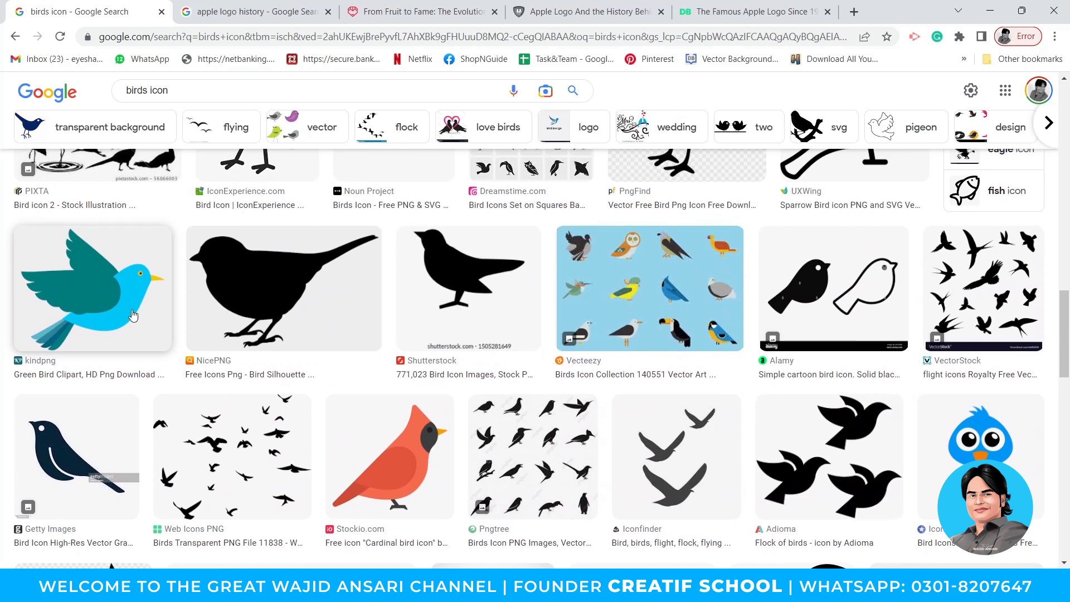
- Compare the framed Twitter logo in the Illustrator document with the bird icons in the Chrome image results
key(alt+Tab)
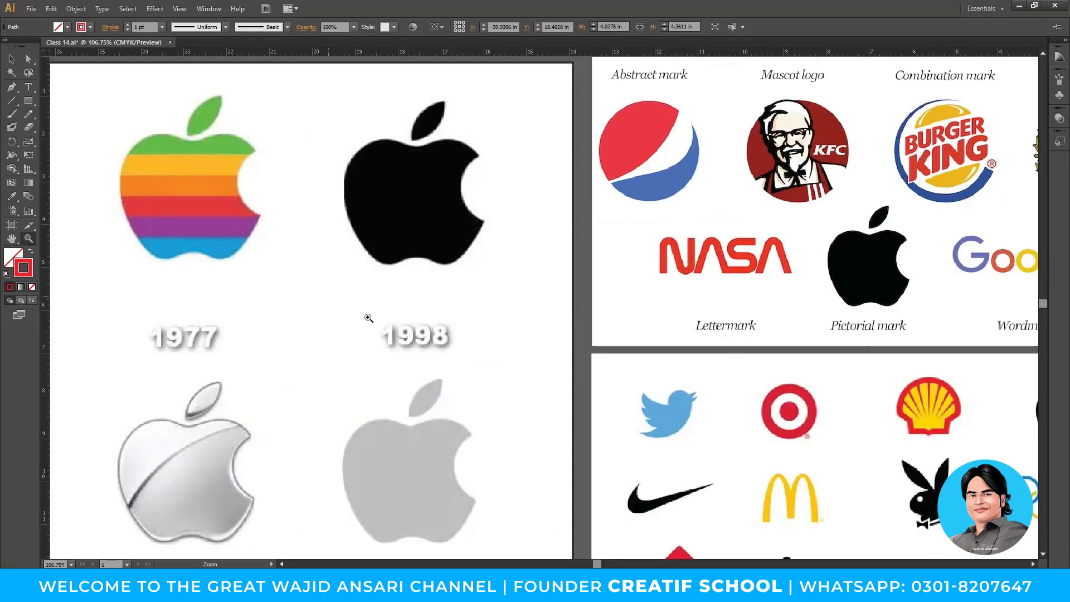
alt+click(442, 346)
alt+click(441, 345)
drag(408, 435, 443, 198)
drag(493, 340, 782, 281)
click(310, 287)
click(612, 345)
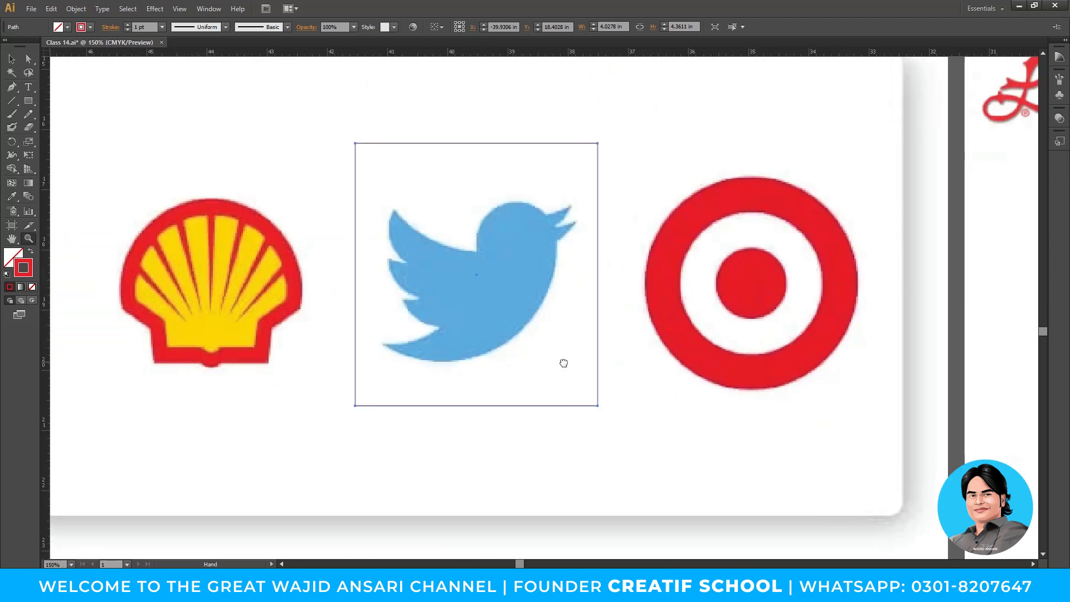
drag(563, 363, 538, 381)
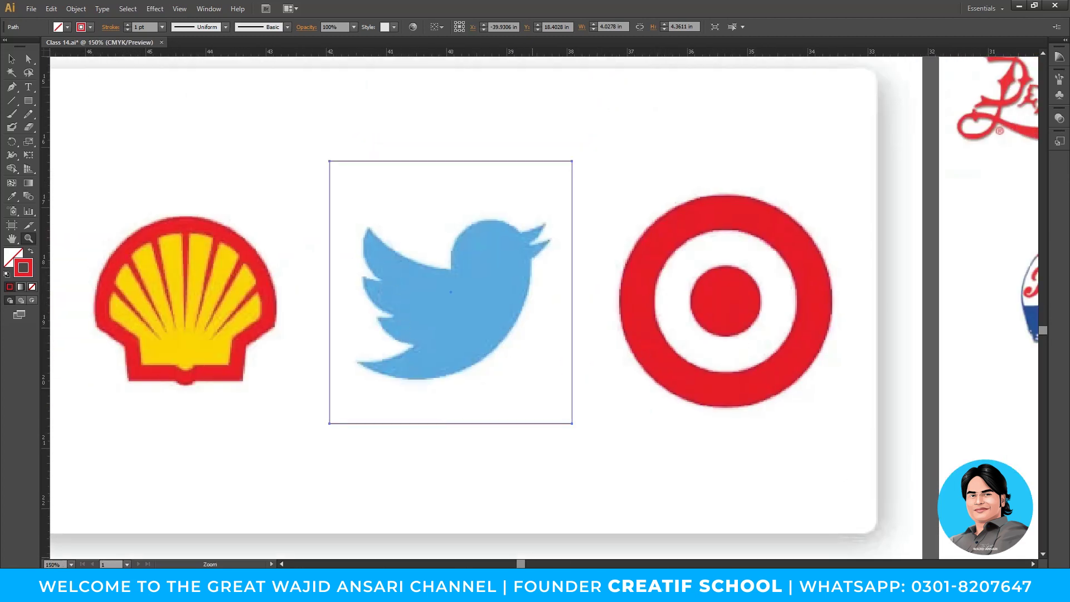
key(alt+Tab)
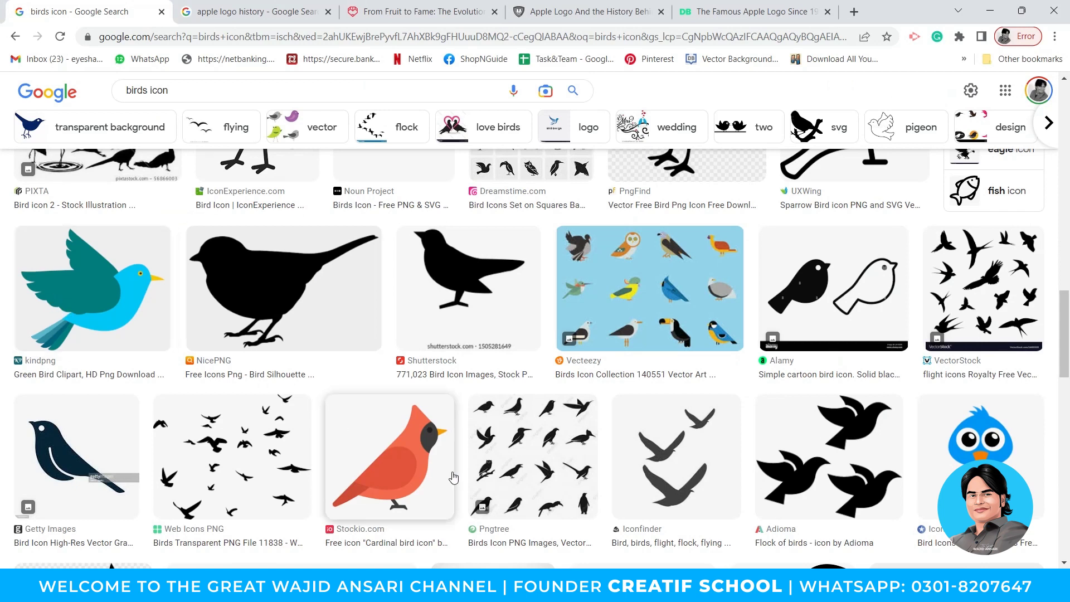
key(alt+Tab)
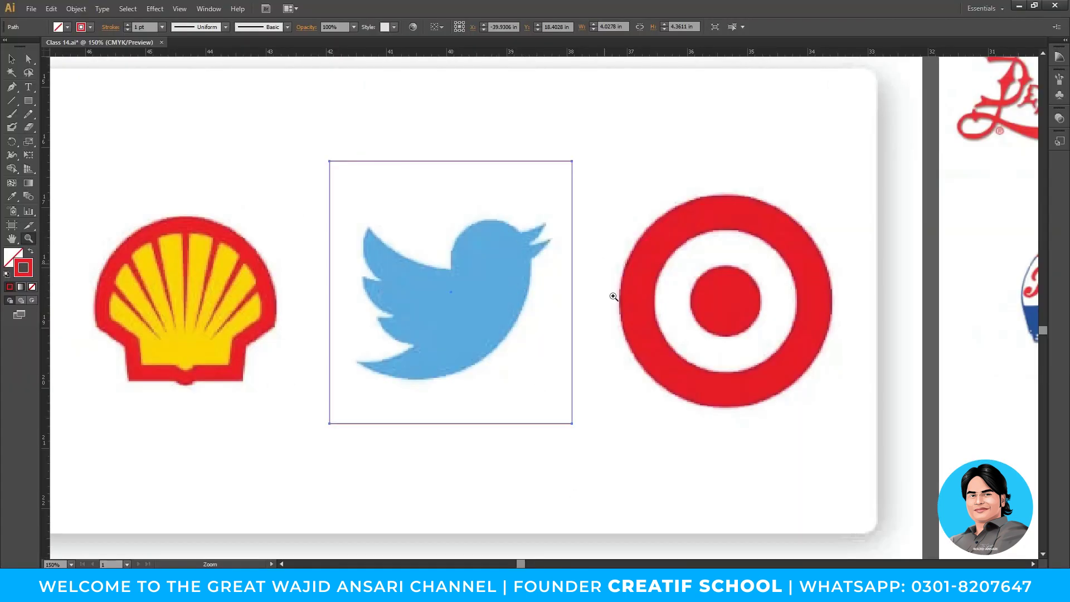
- Switch to the bird icon results in Chrome and compare more silhouettes with the framed Twitter logo in the Illustrator document
key(alt+Tab)
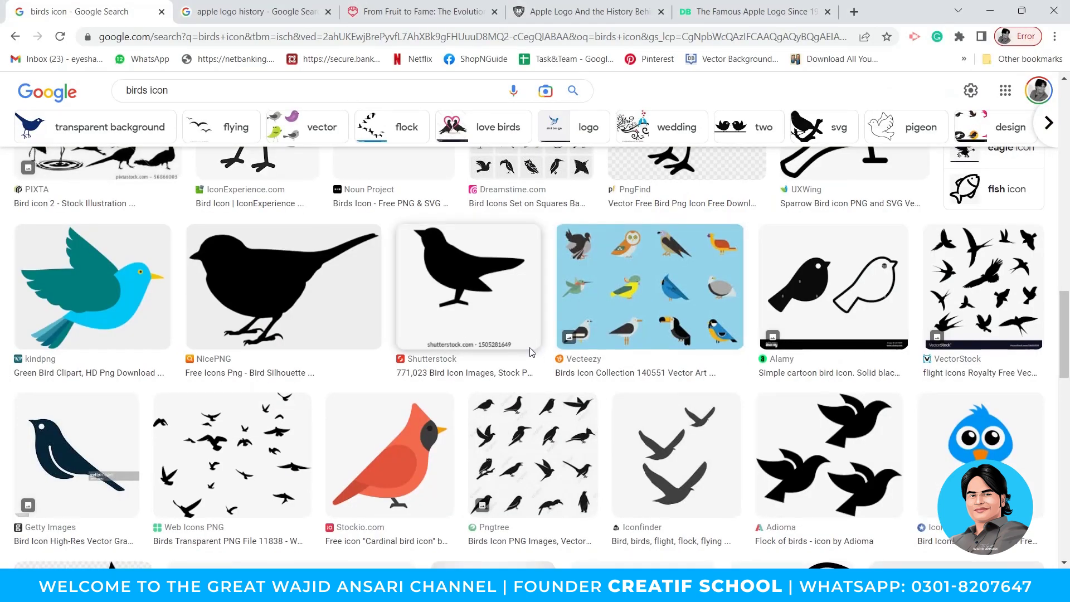
scroll(533, 359, down, 2)
scroll(532, 359, down, 3)
key(alt+Tab)
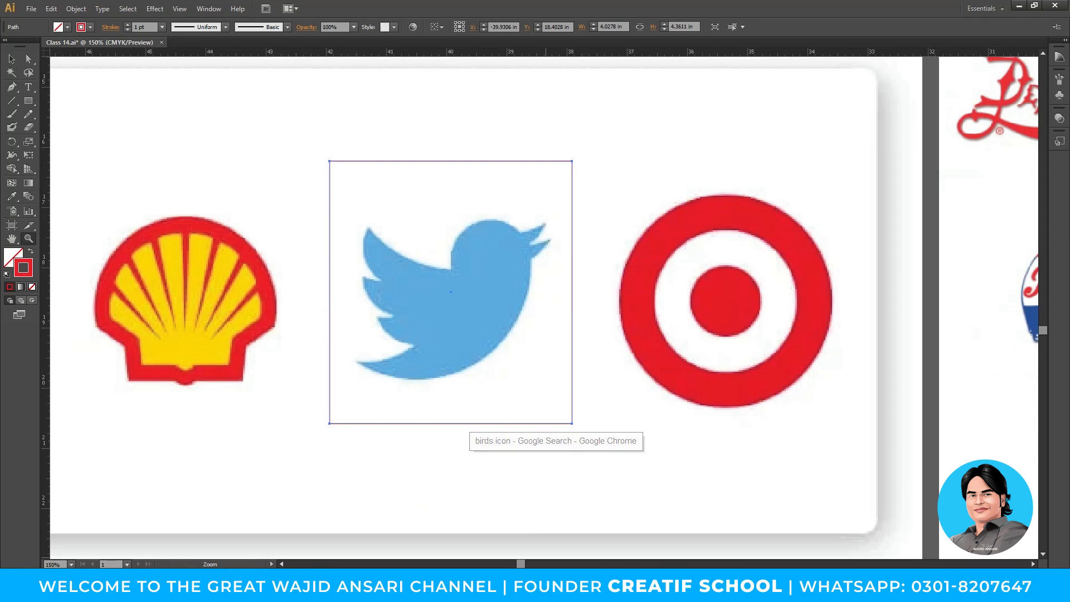
key(alt+Tab)
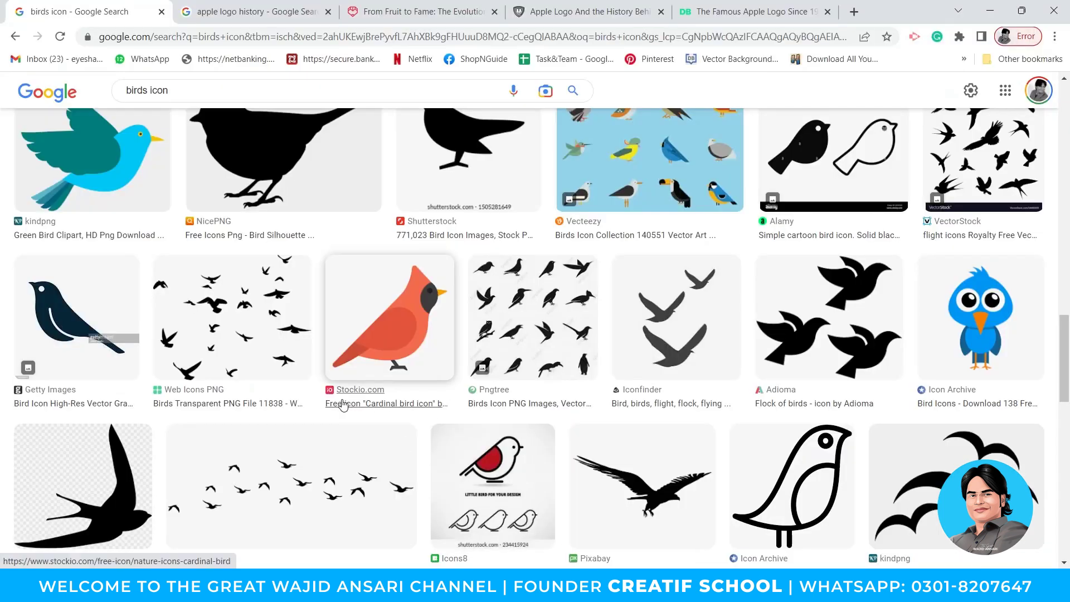
scroll(337, 401, down, 1)
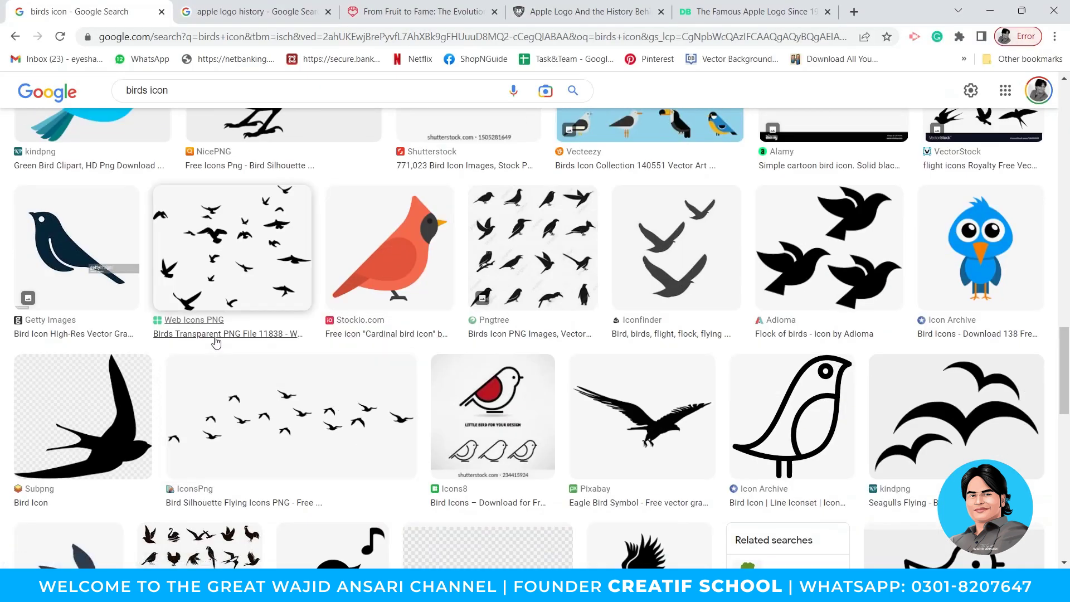
scroll(216, 340, down, 5)
scroll(215, 342, down, 4)
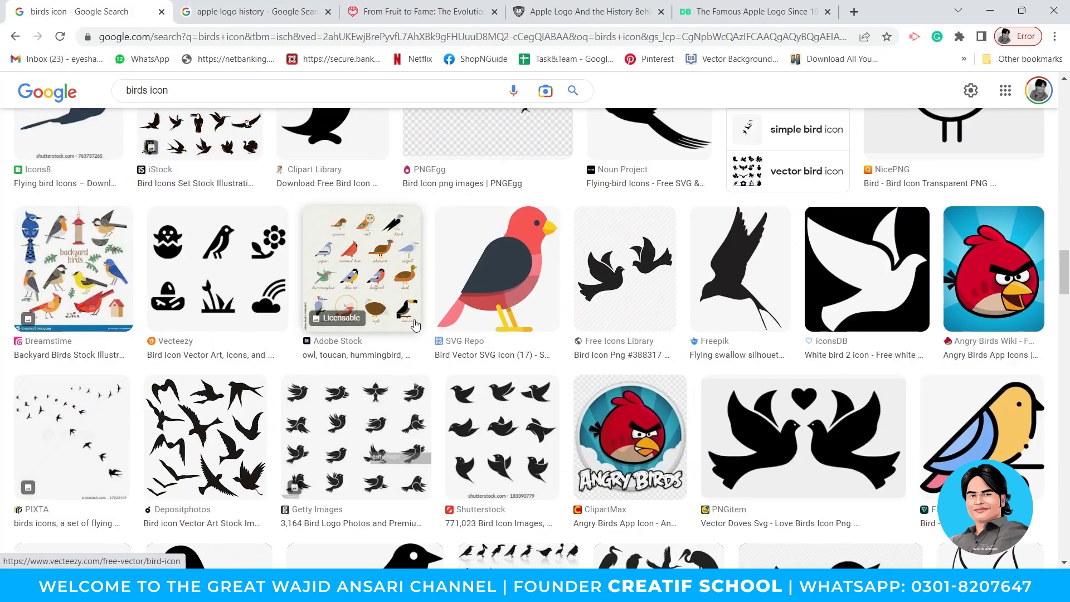
scroll(344, 363, up, 12)
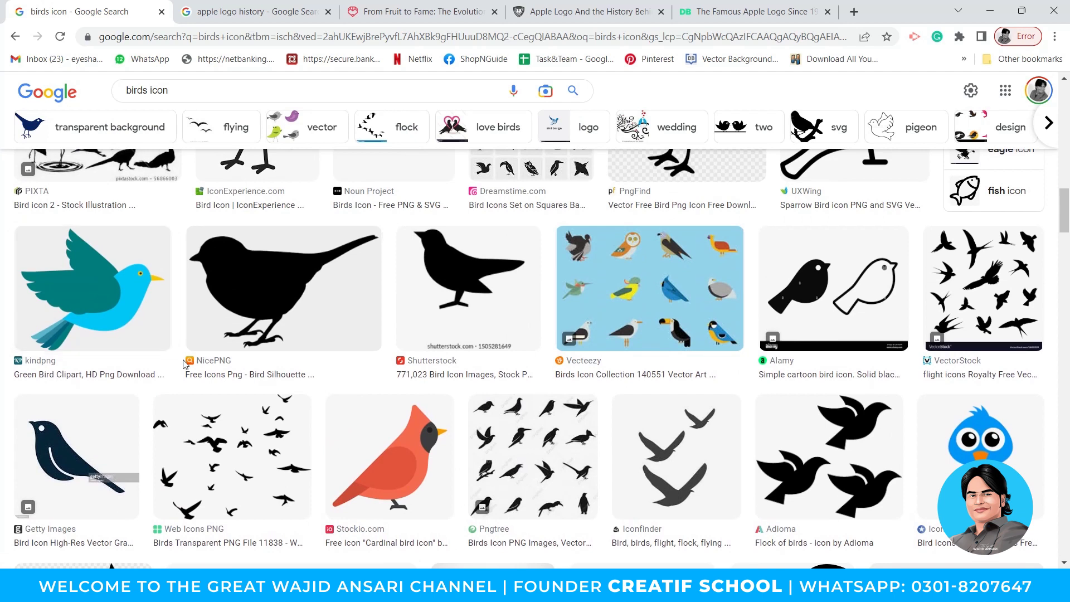
scroll(474, 381, up, 4)
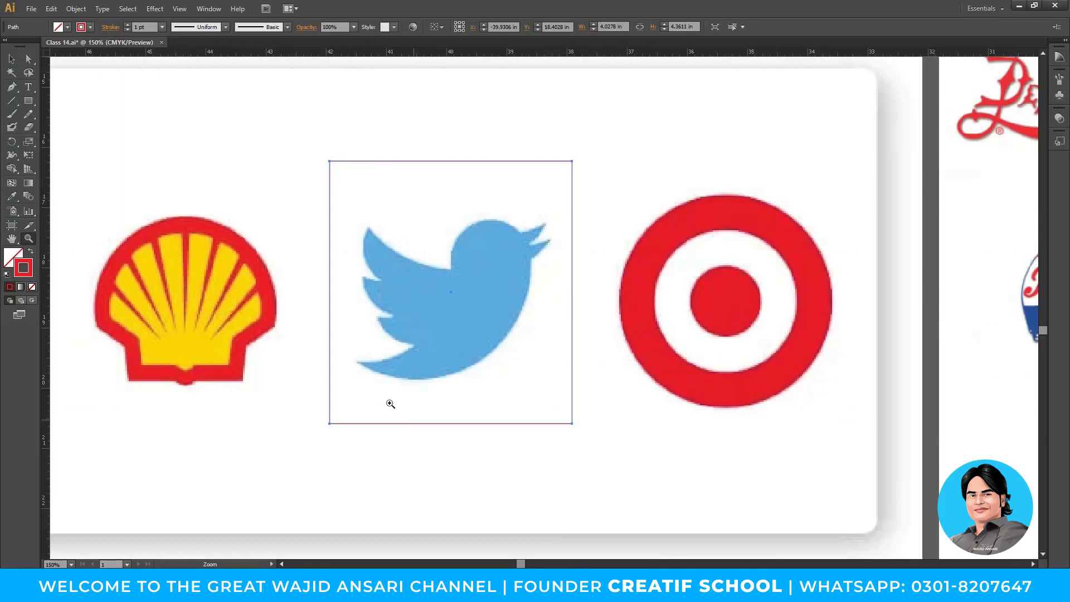
- Return to the Illustrator document and examine the lips, Apple, Shell, Twitter and Target marks alongside the neighbouring Pepsi history sheet
alt+click(465, 327)
alt+click(464, 322)
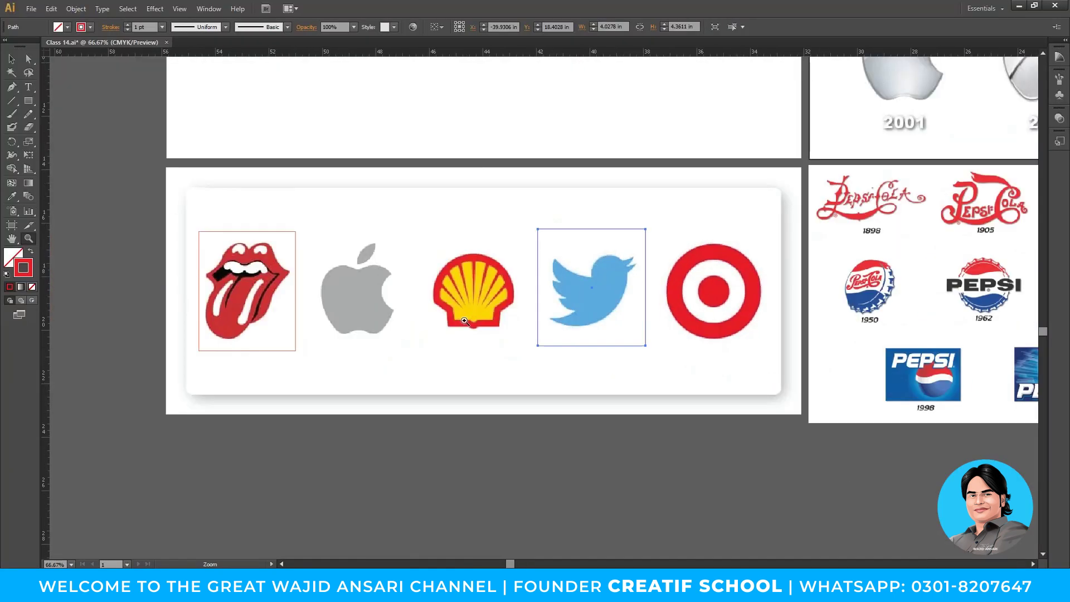
drag(626, 299, 448, 280)
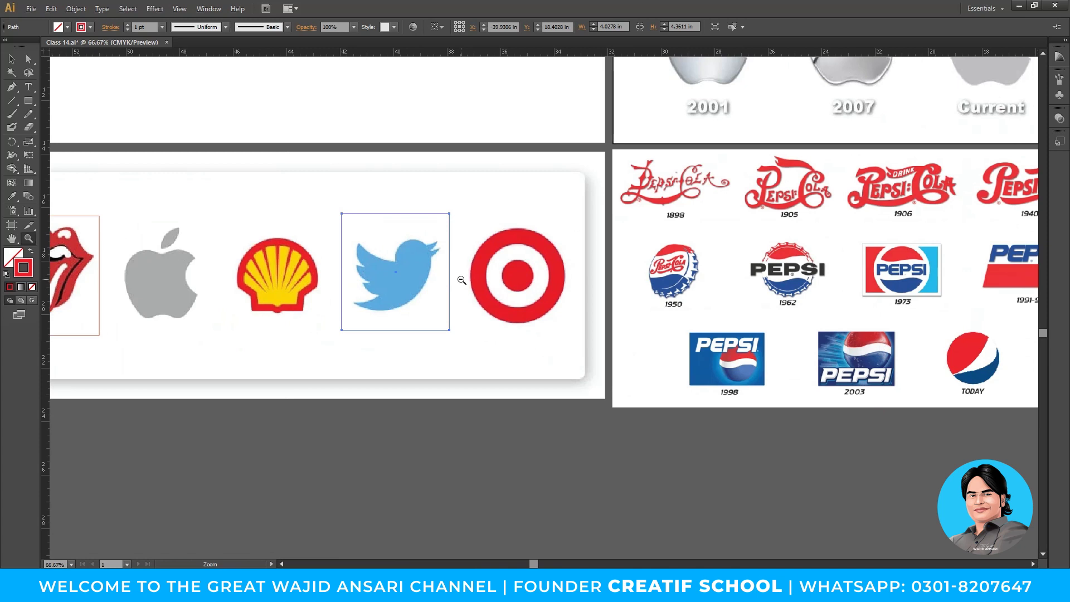
alt+click(461, 280)
drag(569, 301, 403, 325)
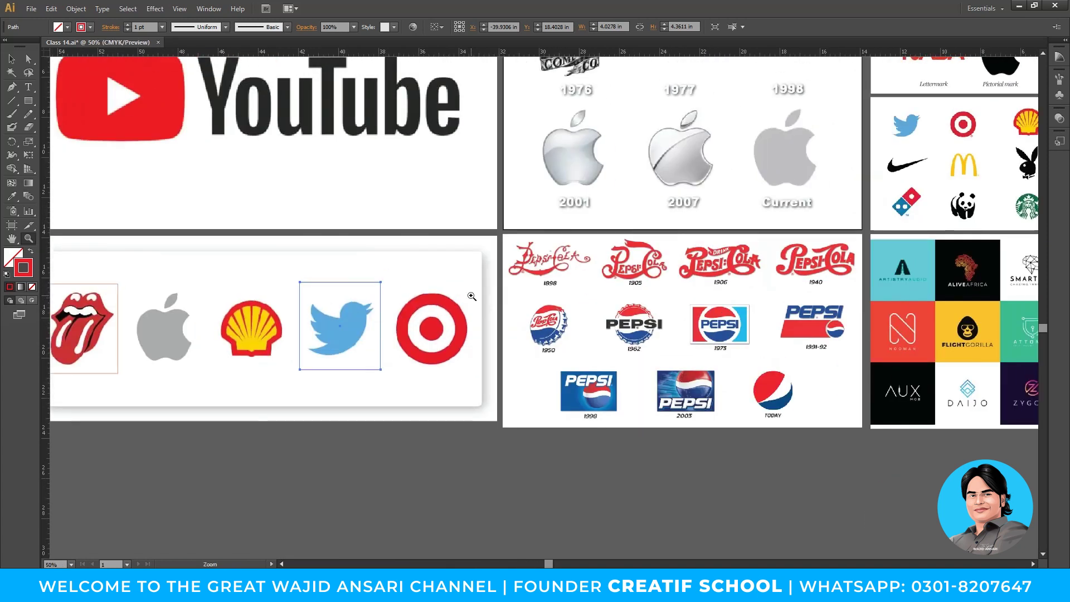
click(471, 296)
drag(471, 295, 659, 247)
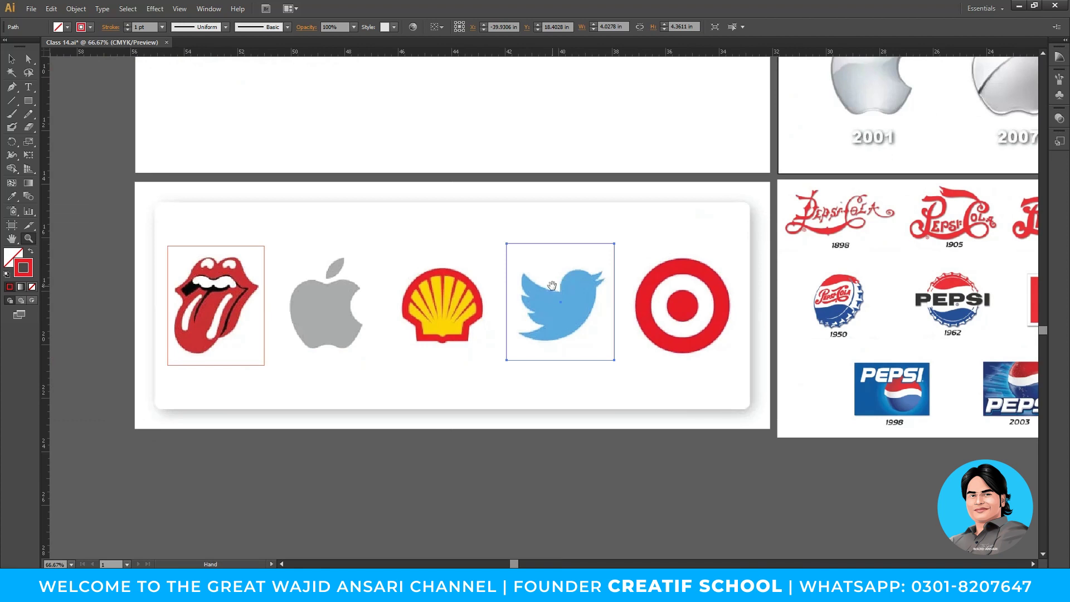
drag(551, 285, 557, 282)
click(521, 305)
drag(527, 333, 603, 342)
key(v)
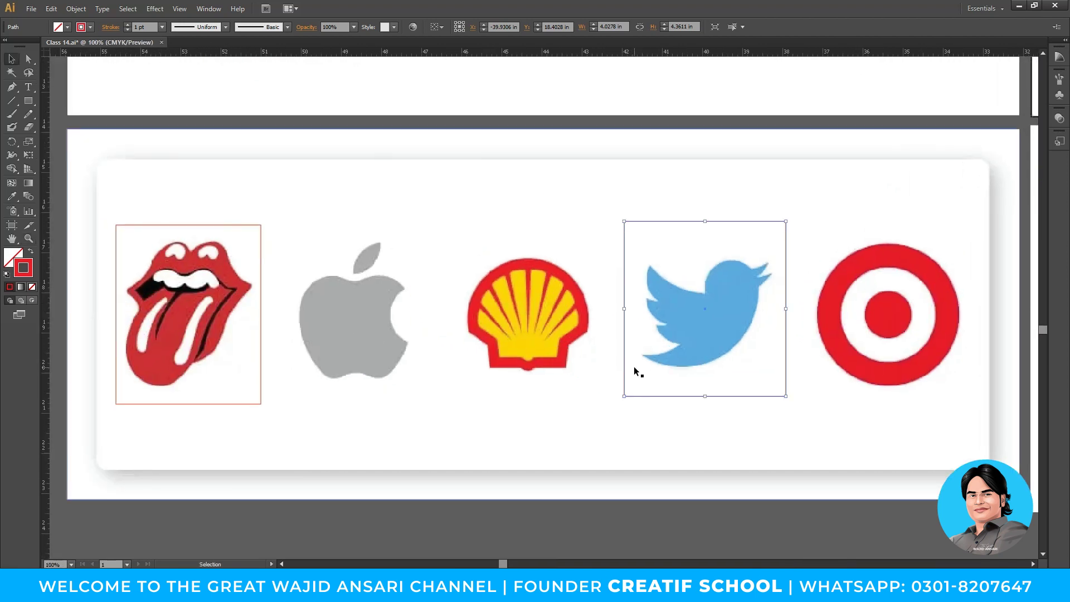
- Switch to Chrome and look further through the bird icon results for different bird shapes
click(562, 586)
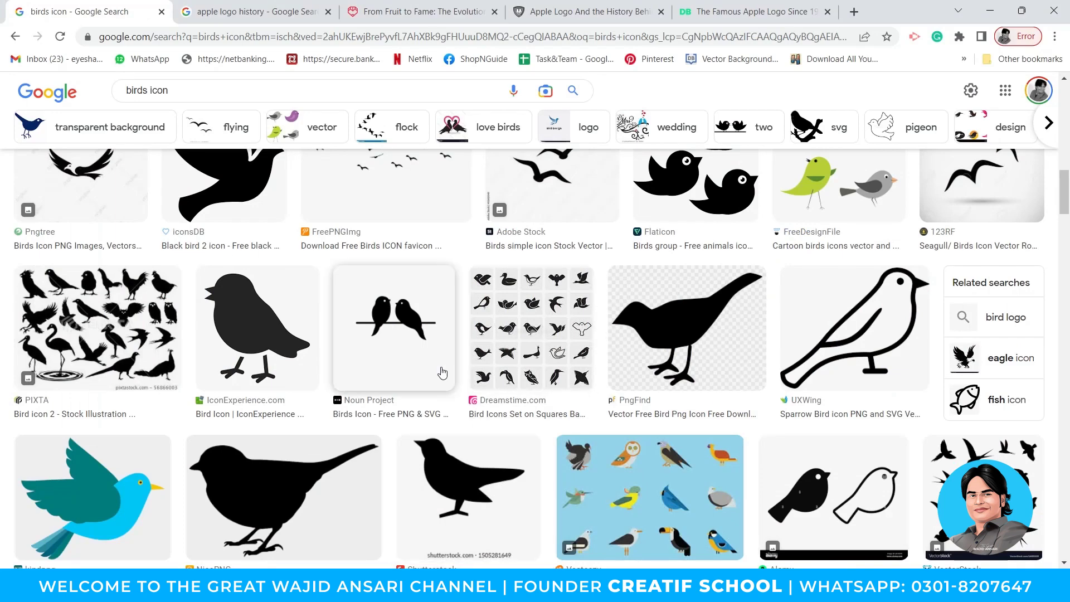
scroll(442, 373, down, 4)
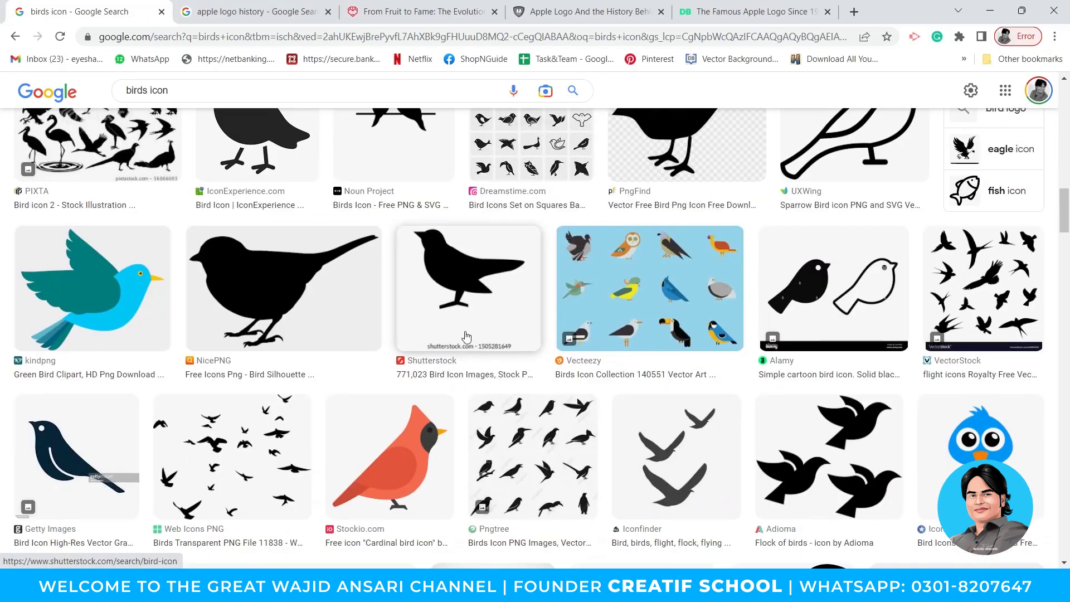
scroll(467, 258, down, 5)
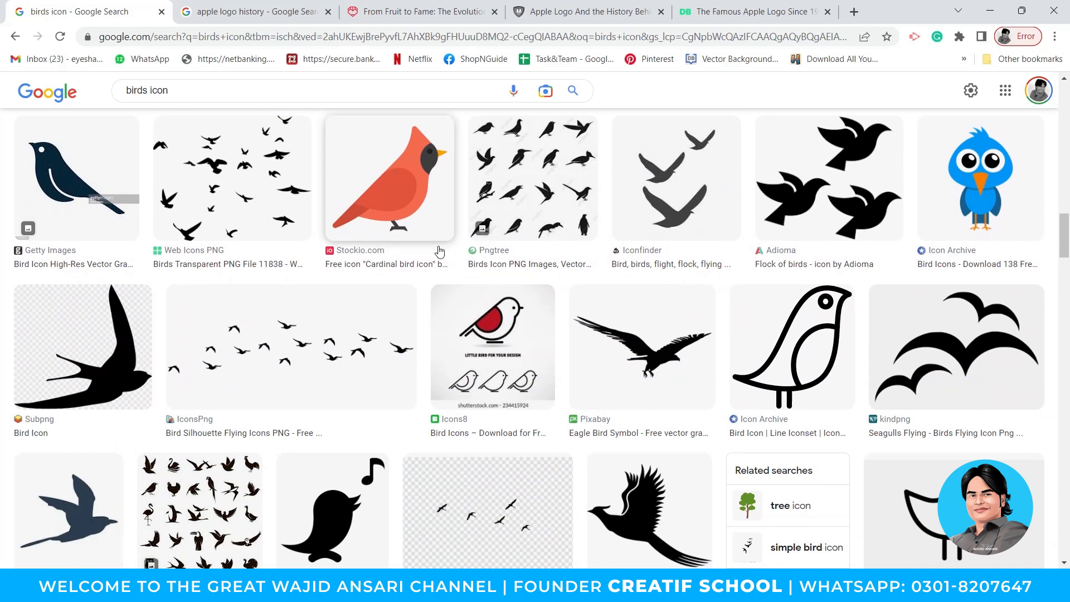
scroll(439, 252, down, 10)
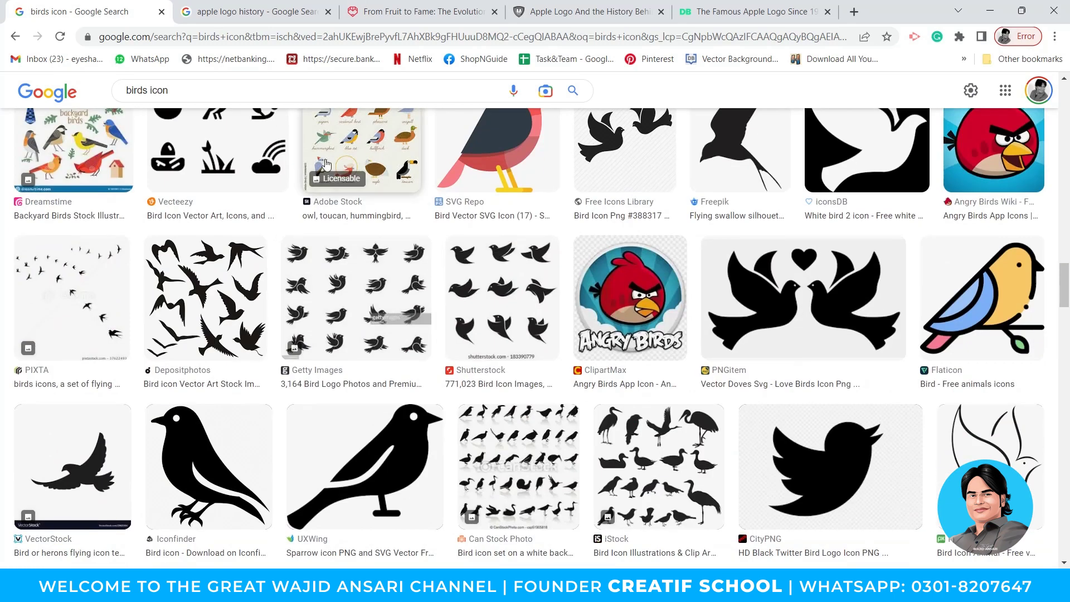
- Search Google Images for "feeling icons"
triple_click(172, 93)
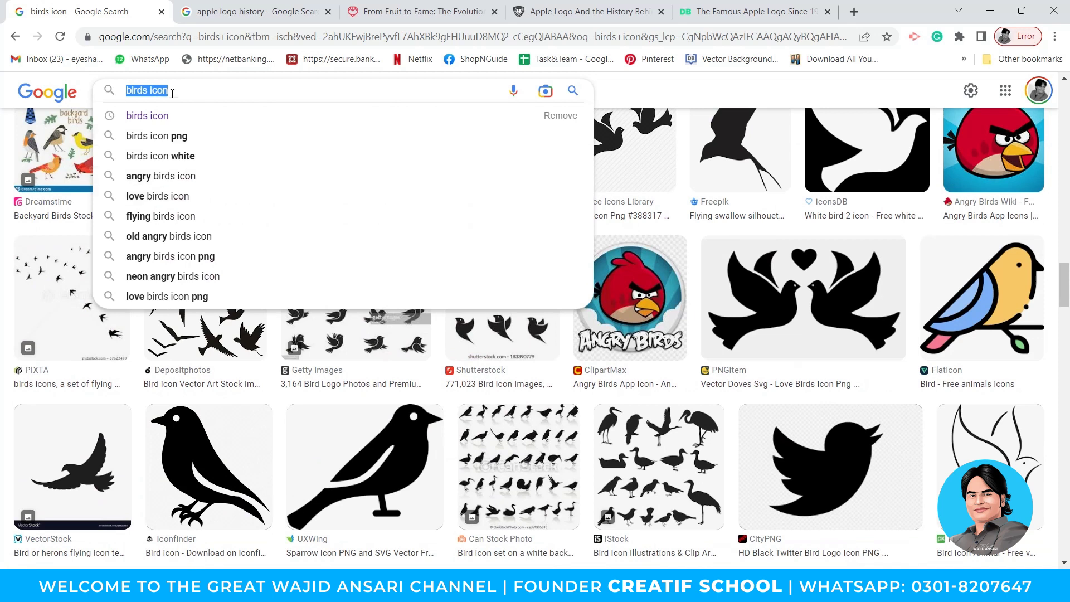
text(feeling )
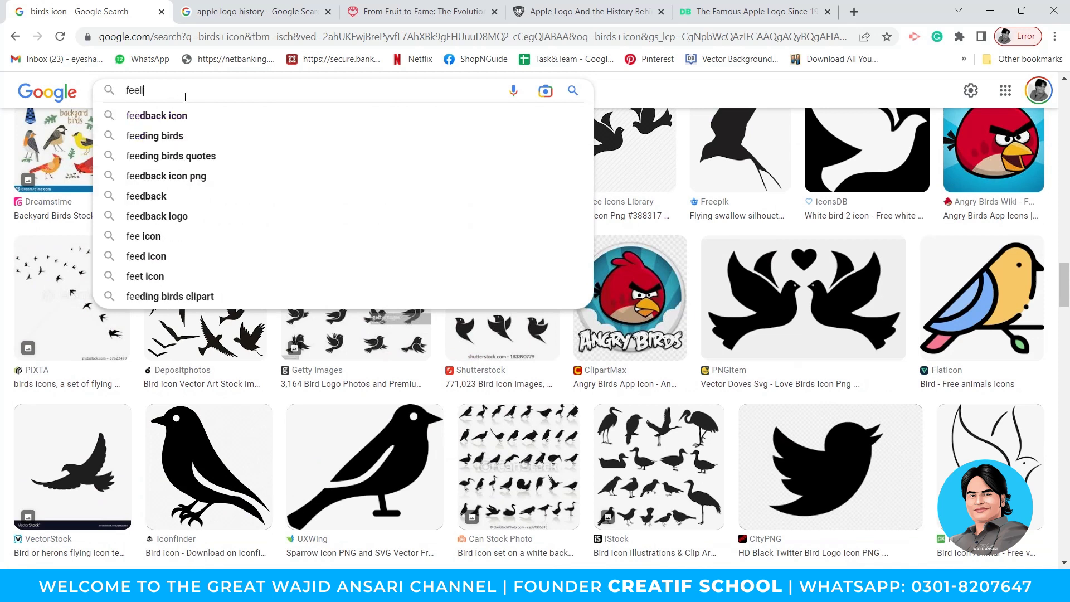
text(icons)
key(Return)
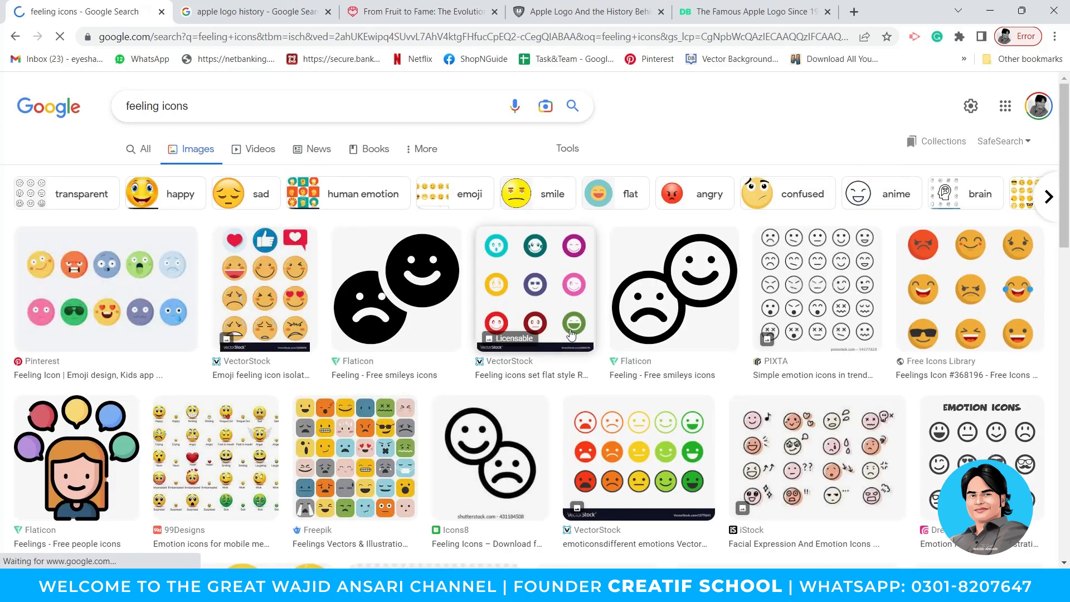
- Browse the feeling icon results and preview the Alamy emoticon set with like, love and angry faces
scroll(247, 371, down, 5)
scroll(247, 371, down, 2)
scroll(258, 370, up, 7)
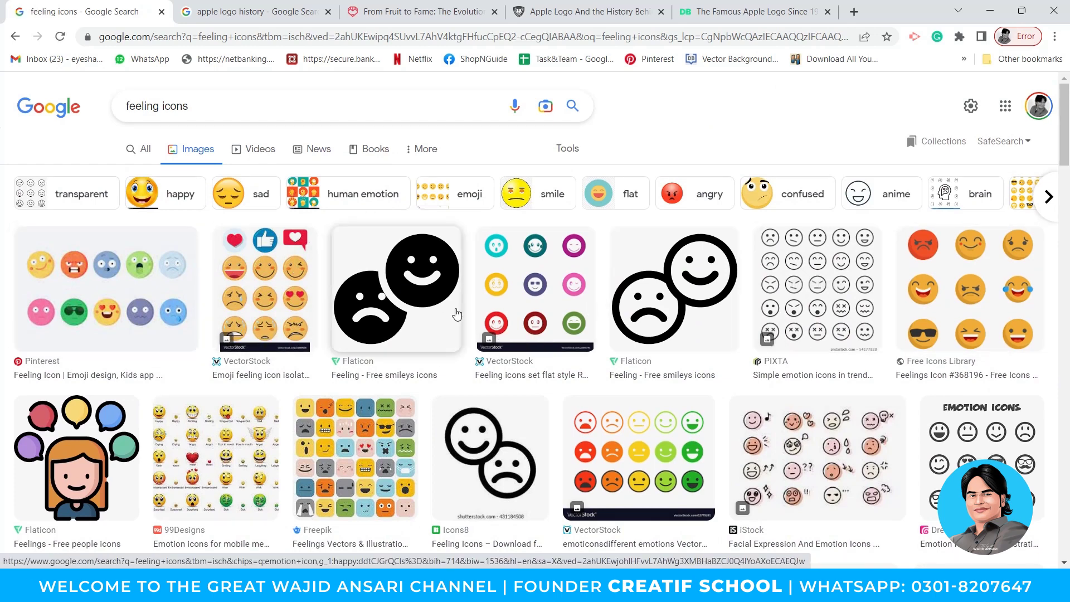
scroll(519, 315, down, 15)
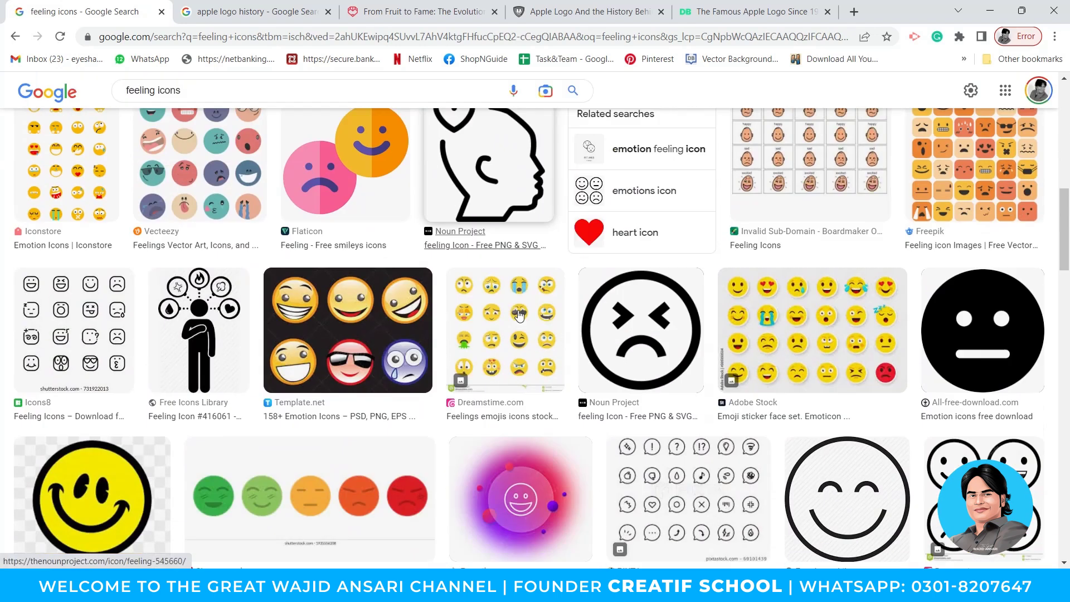
scroll(513, 320, down, 8)
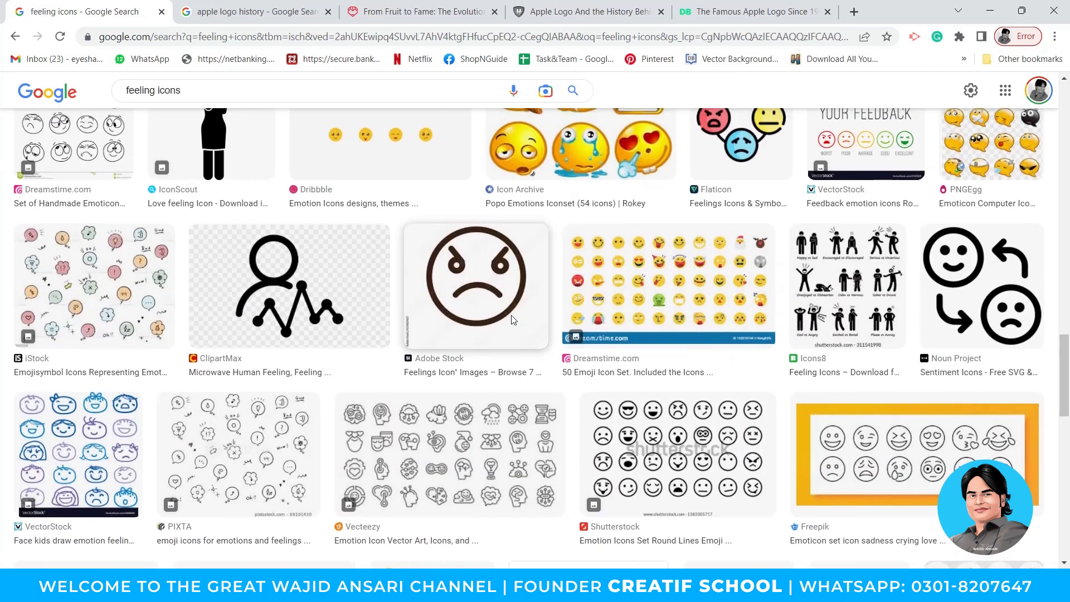
scroll(254, 229, up, 7)
click(255, 228)
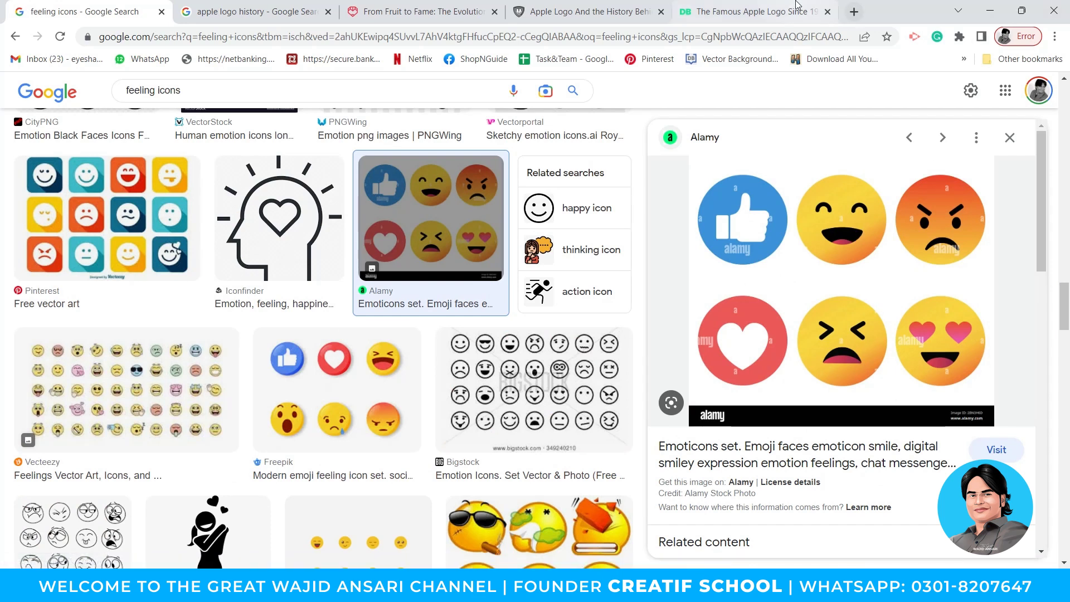
- Open Facebook in the browser tab holding the article "The Famous Apple Logo Since 19…"
click(753, 12)
click(762, 37)
text(f)
key(Return)
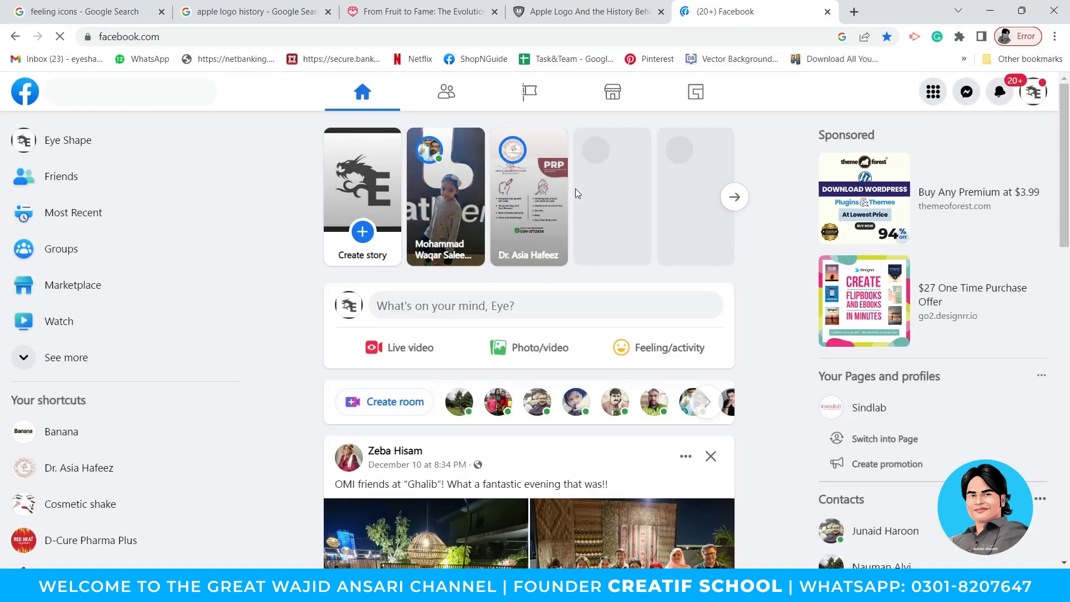
- Browse the Facebook news feed and examine the like, love and laughing reaction icons beneath the posts
scroll(549, 245, down, 3)
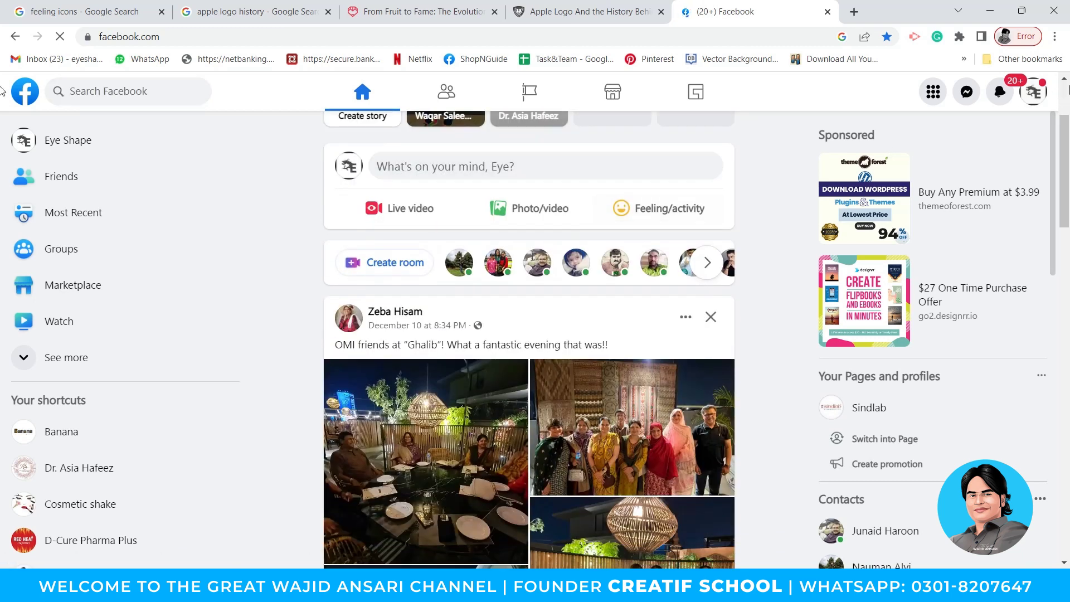
click(1036, 93)
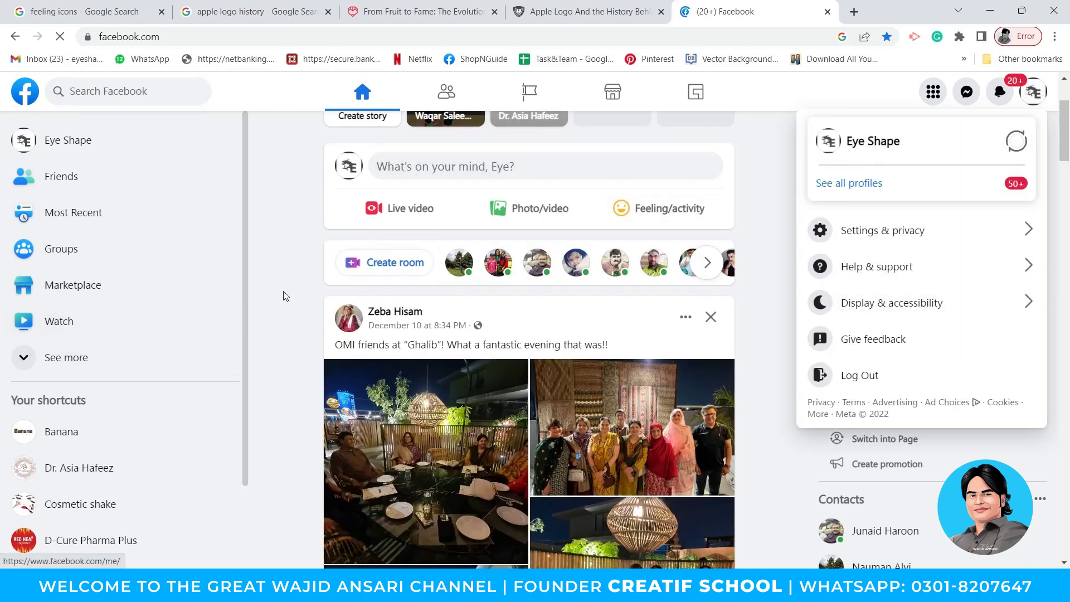
click(282, 296)
scroll(609, 339, down, 9)
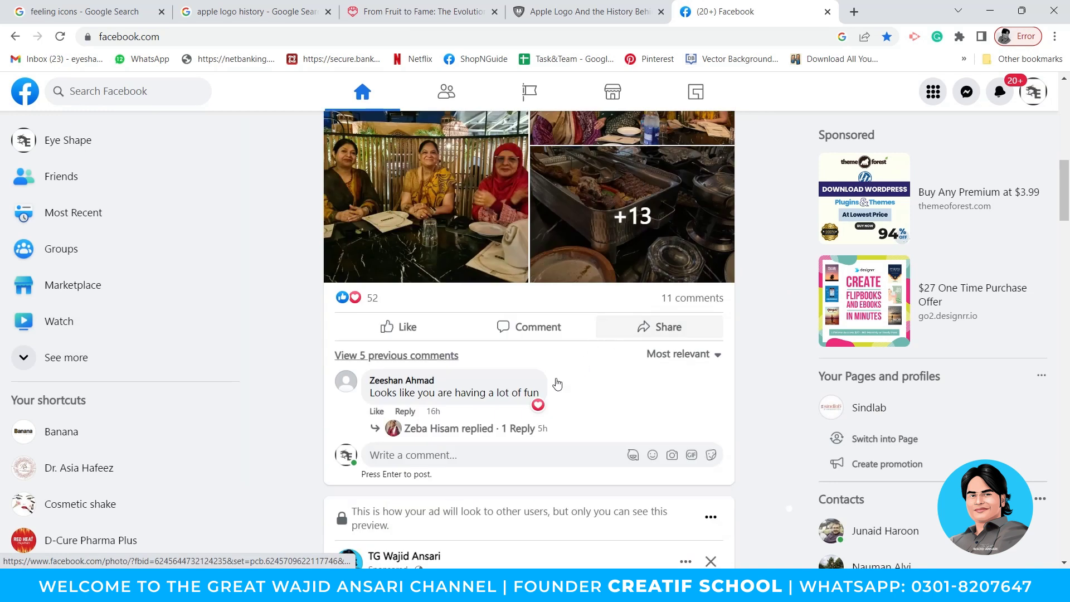
scroll(413, 349, down, 10)
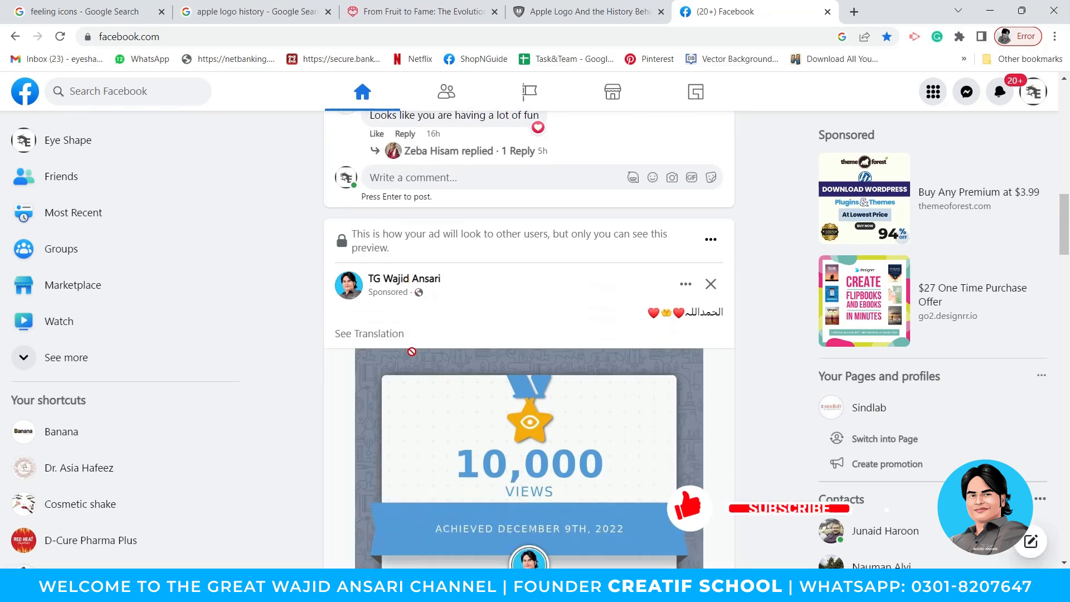
scroll(519, 328, up, 4)
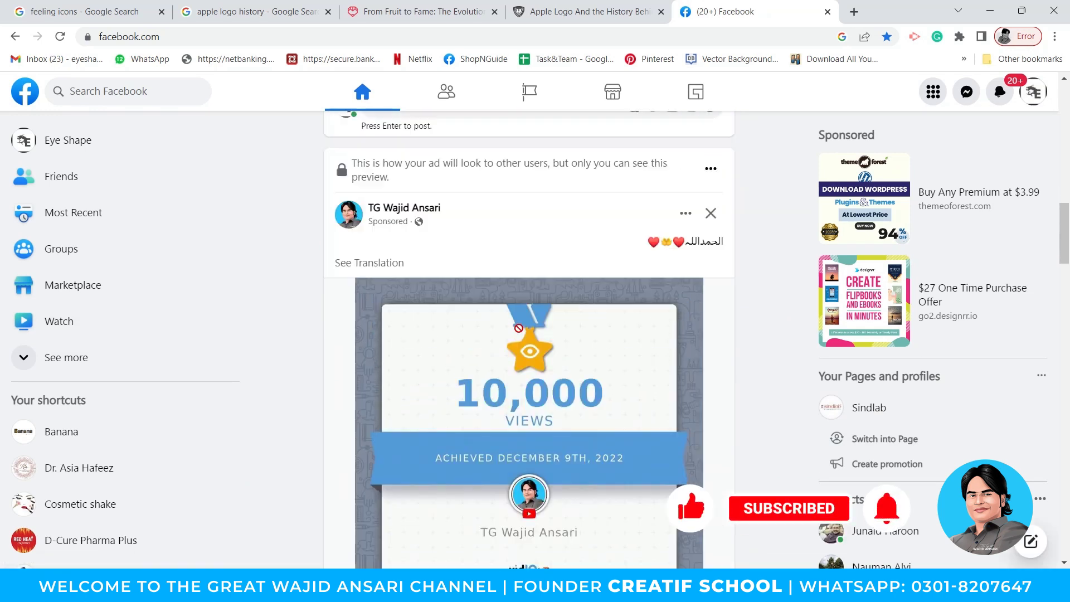
scroll(401, 306, down, 6)
scroll(418, 352, up, 4)
scroll(439, 399, down, 2)
scroll(399, 465, down, 6)
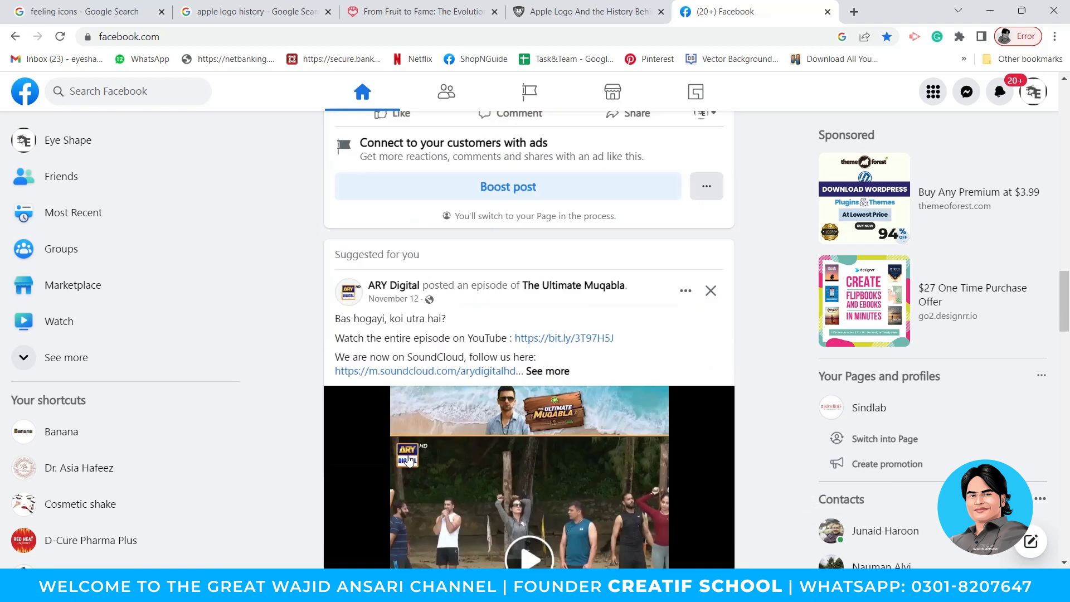
scroll(420, 435, down, 7)
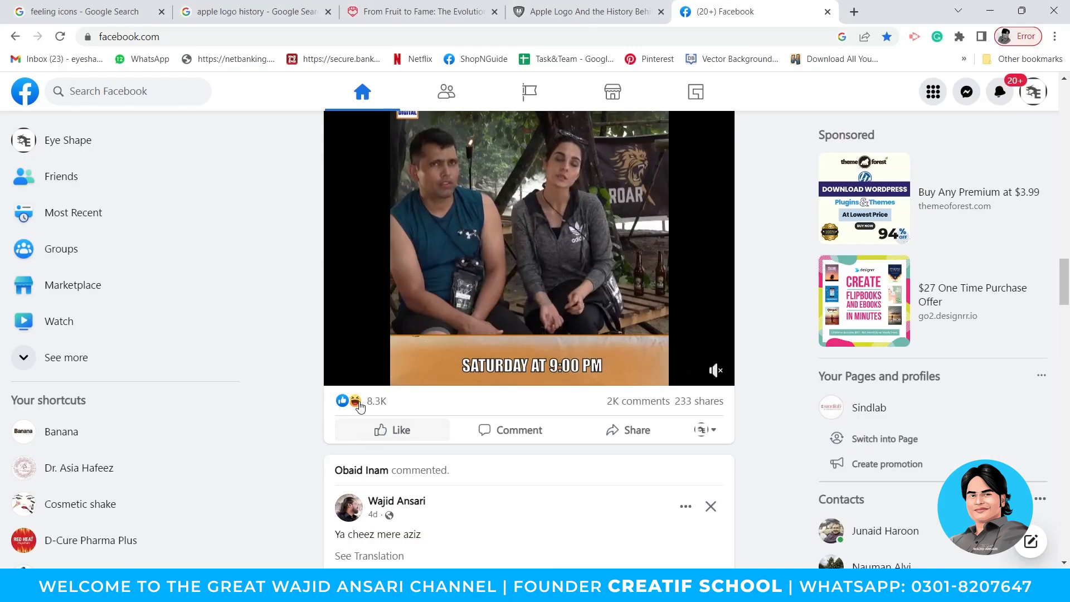
mouse_move(380, 430)
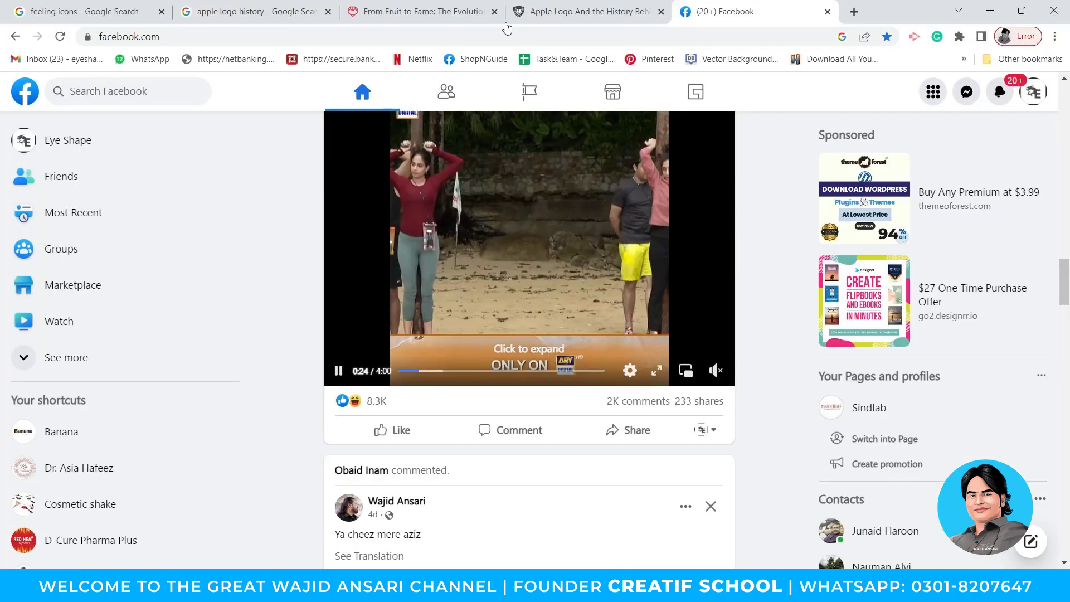
- Search Google for "teste icons" in the browser tab holding the LogoMyWay Apple logo history article
click(527, 12)
click(499, 35)
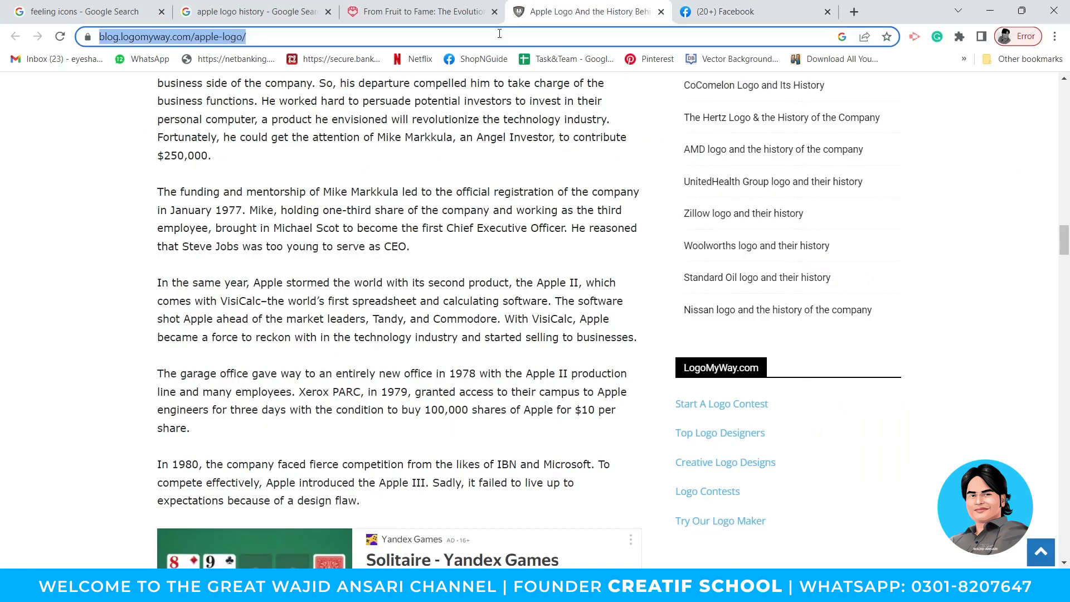
text(test i)
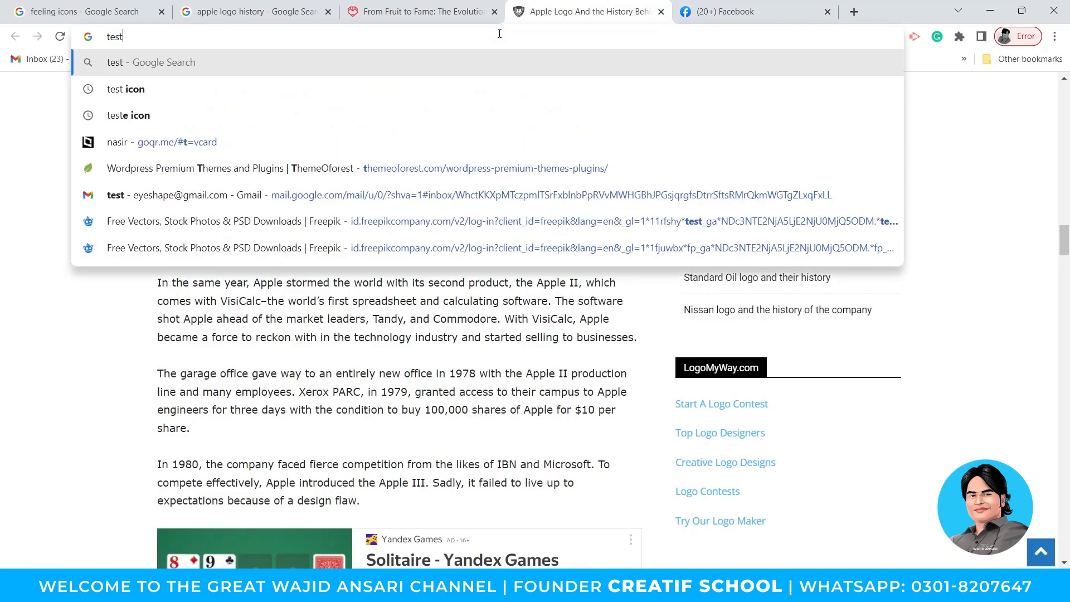
key(BackSpace)
key(BackSpace)
text(e icons)
key(Return)
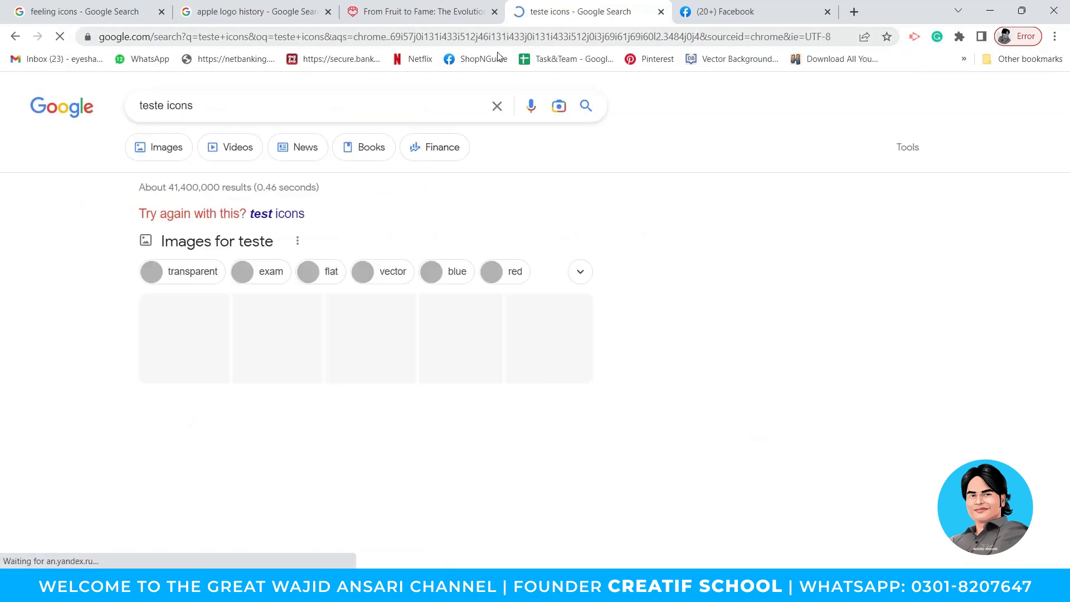
- Accept the suggested "test icons" search and show its image results
click(261, 222)
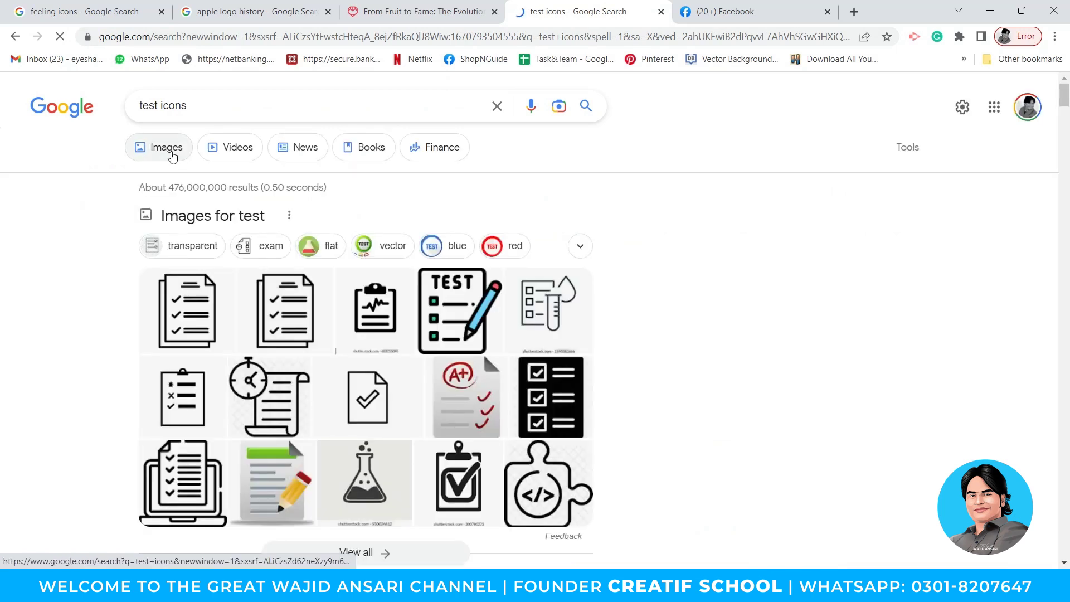
click(172, 151)
- Change the image search to "teste icons"
text(t)
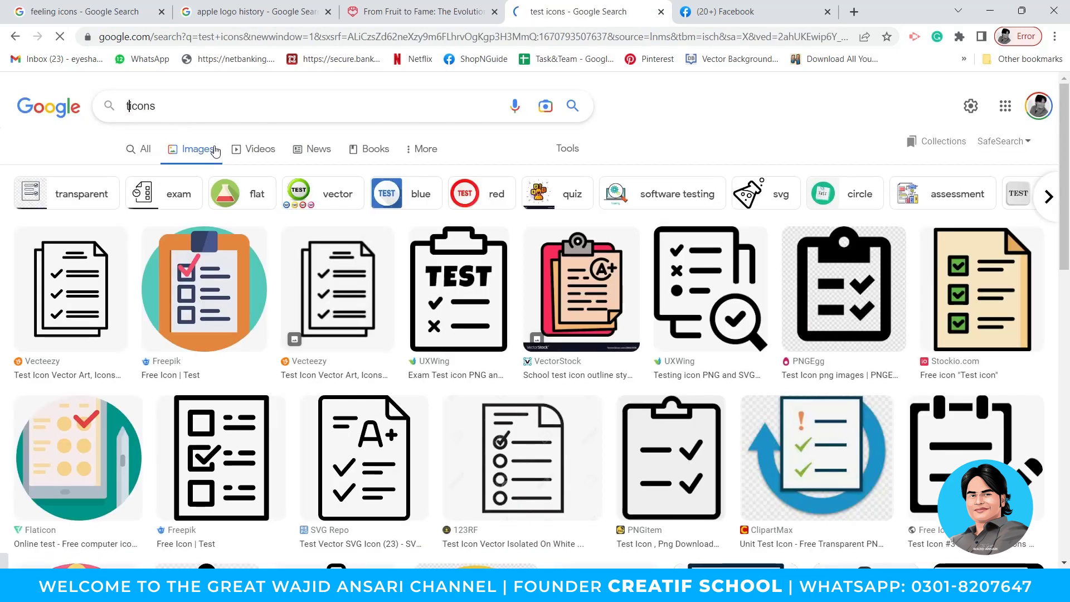
key(BackSpace)
key(BackSpace)
key(BackSpace)
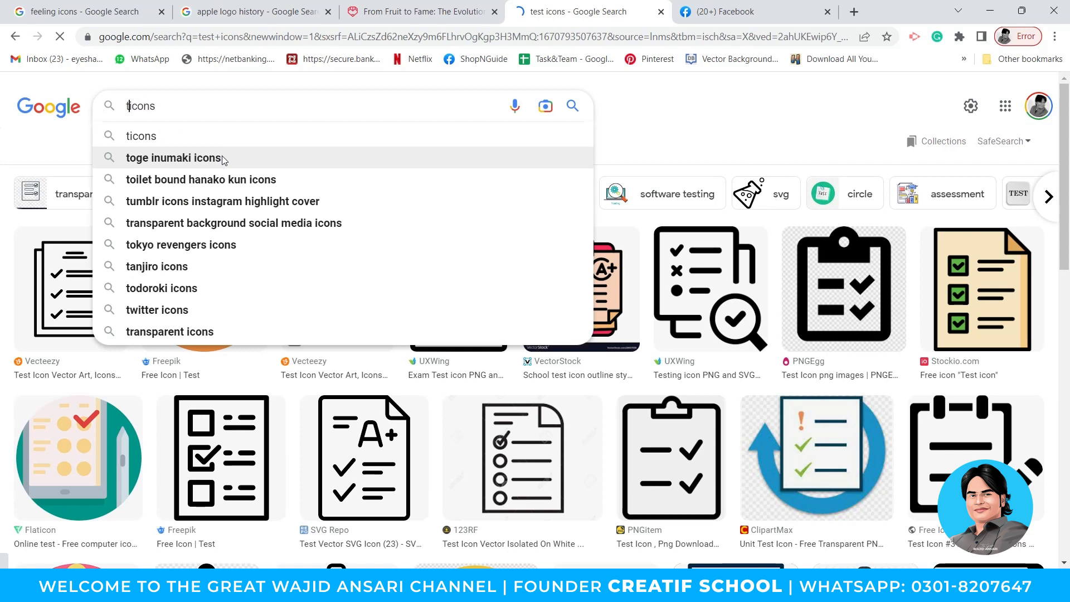
text(e)
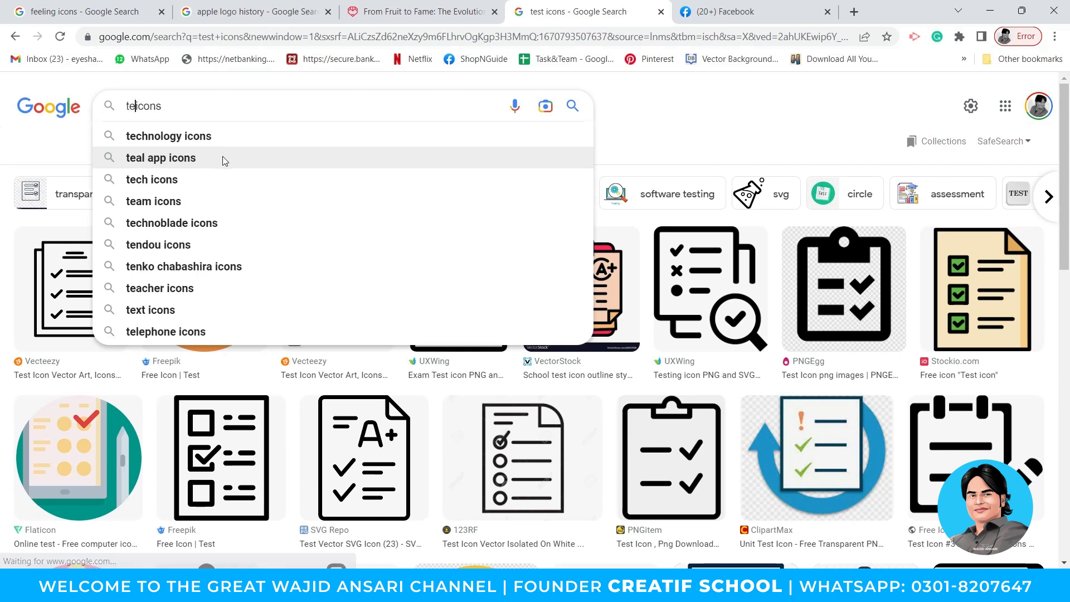
text(as)
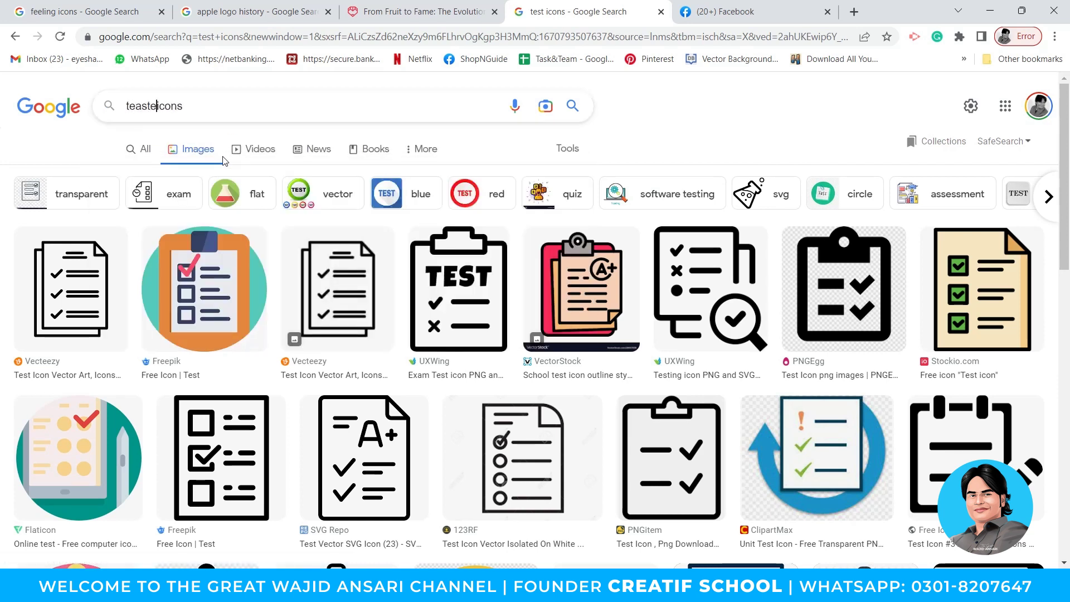
key(BackSpace)
key(BackSpace)
key(BackSpace)
text(ste)
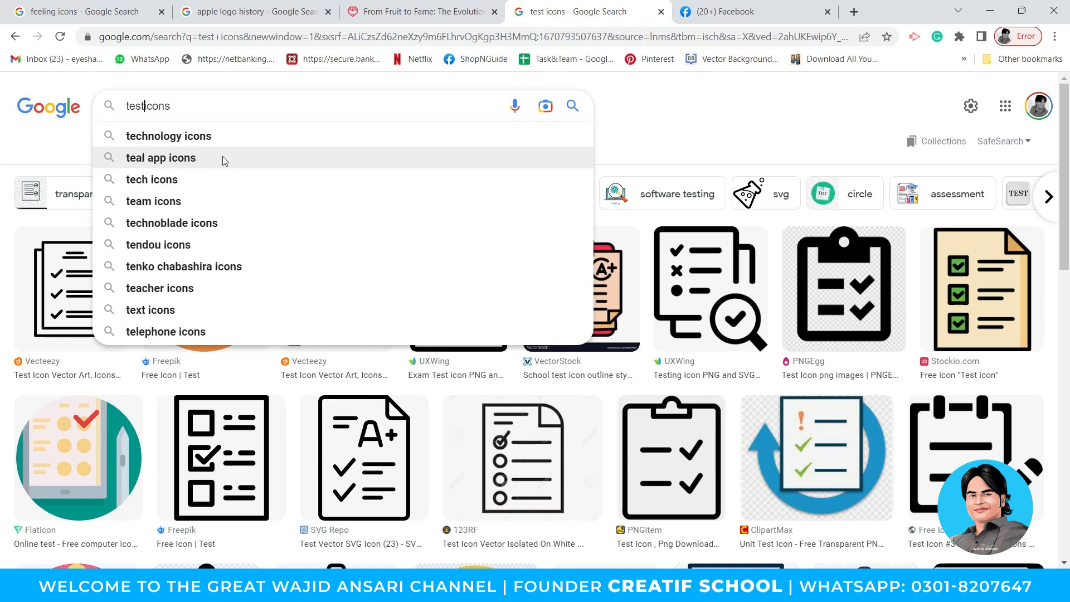
key(Return)
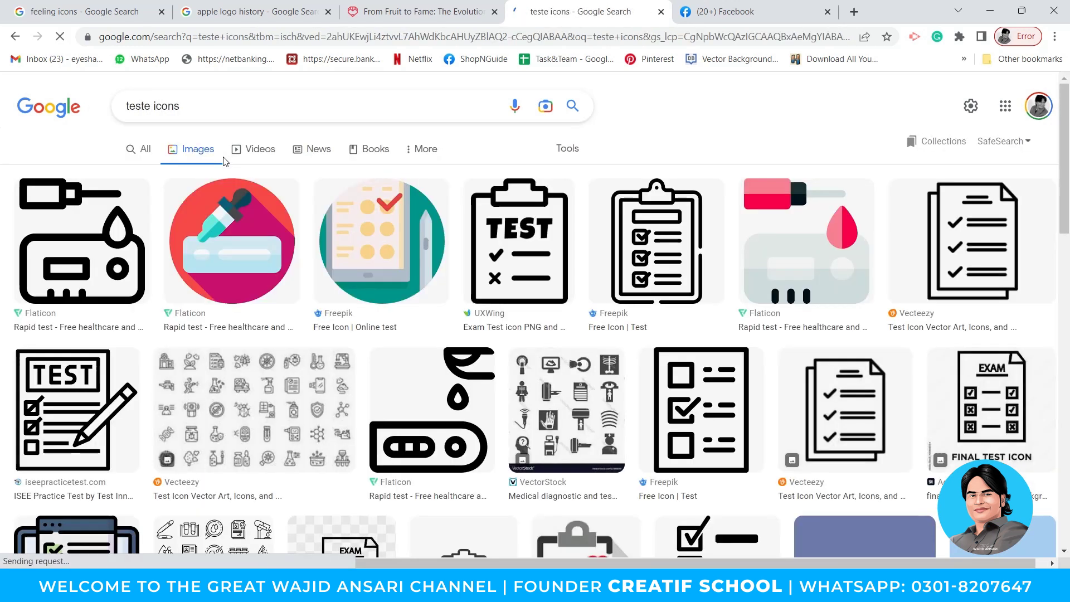
- Search images for "taeste icons" and accept the suggested spelling "taste icons"
text(taeste)
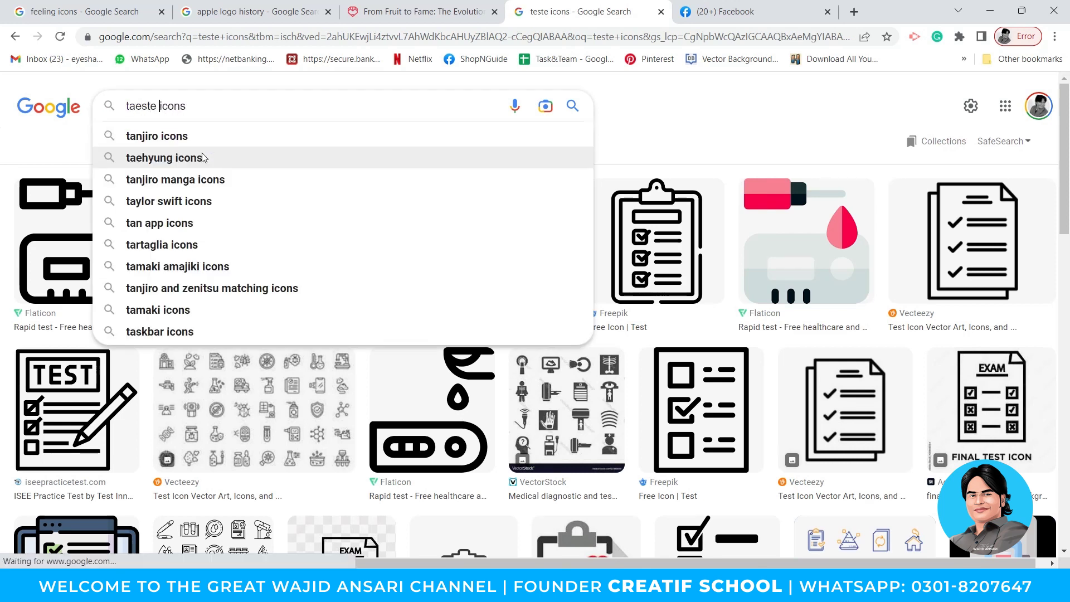
key(Return)
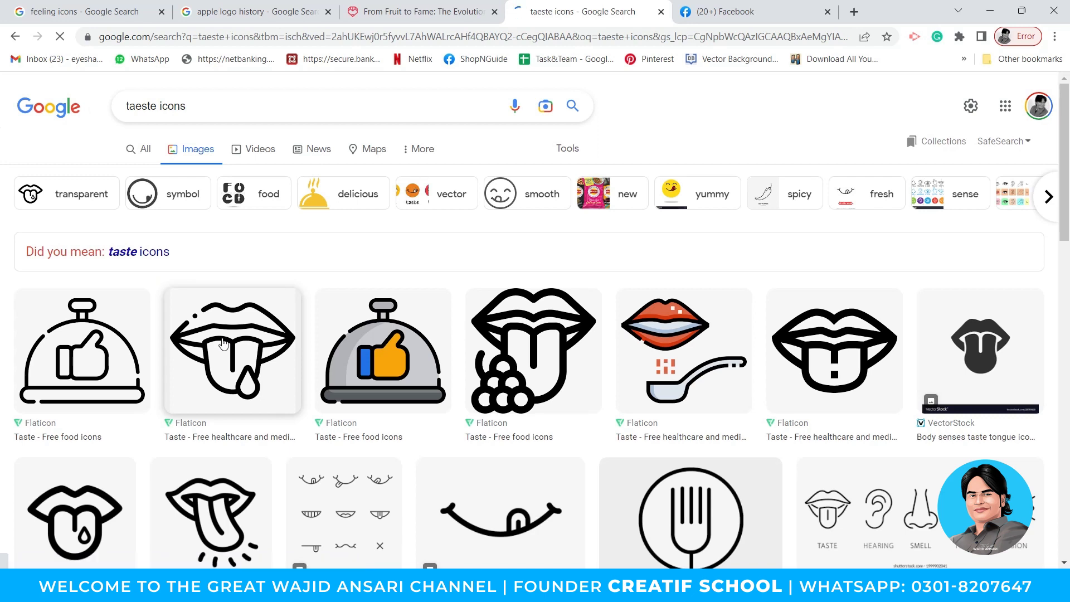
click(147, 253)
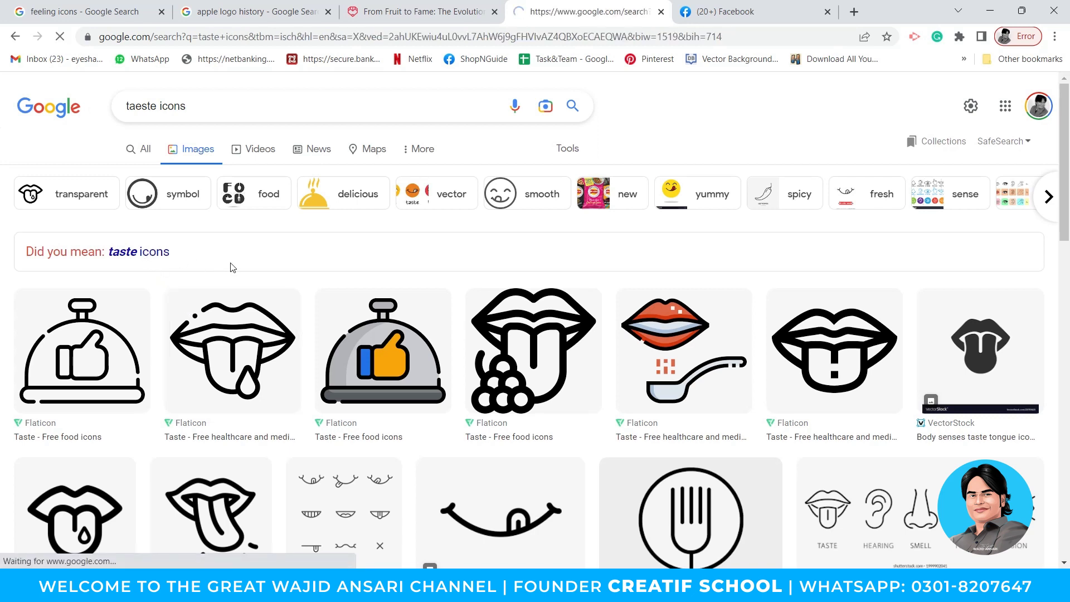
- Browse the taste icon image results and examine the lips, tongue, licking smile and five-senses icons
scroll(563, 262, down, 5)
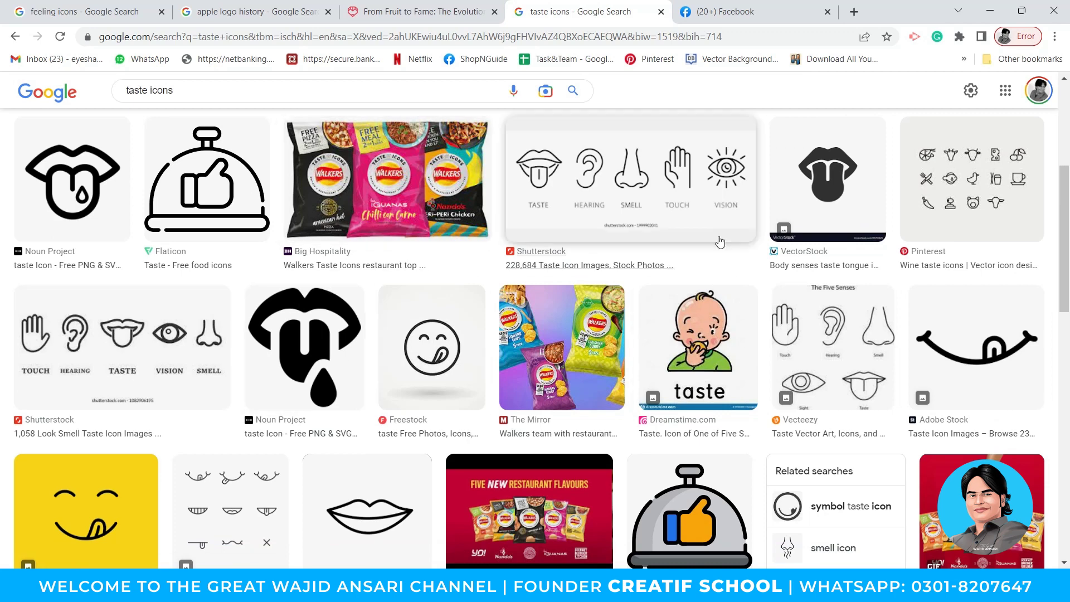
scroll(350, 400, down, 3)
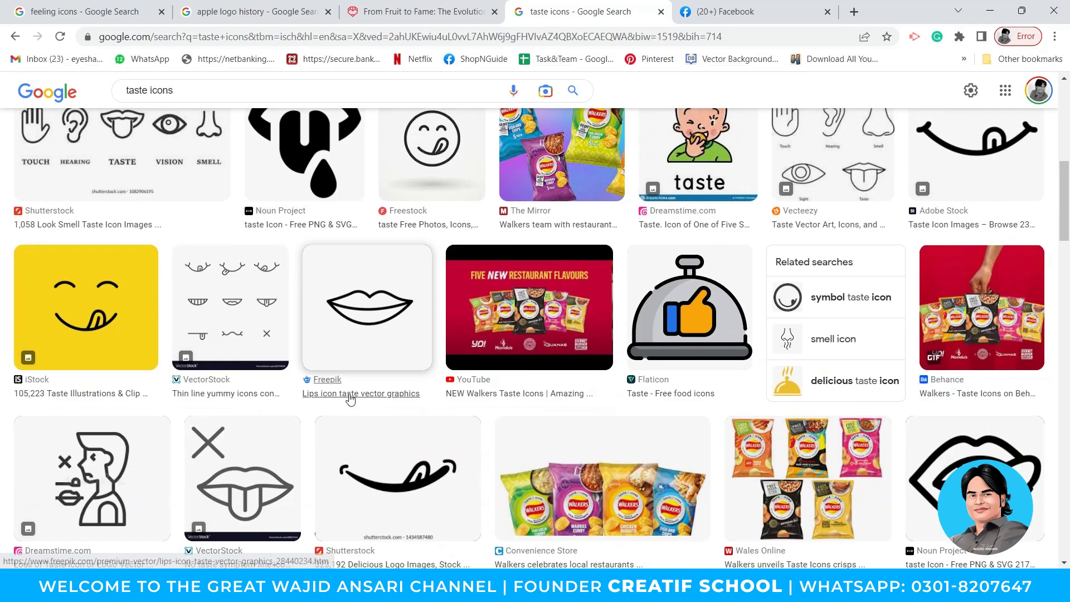
scroll(474, 372, down, 6)
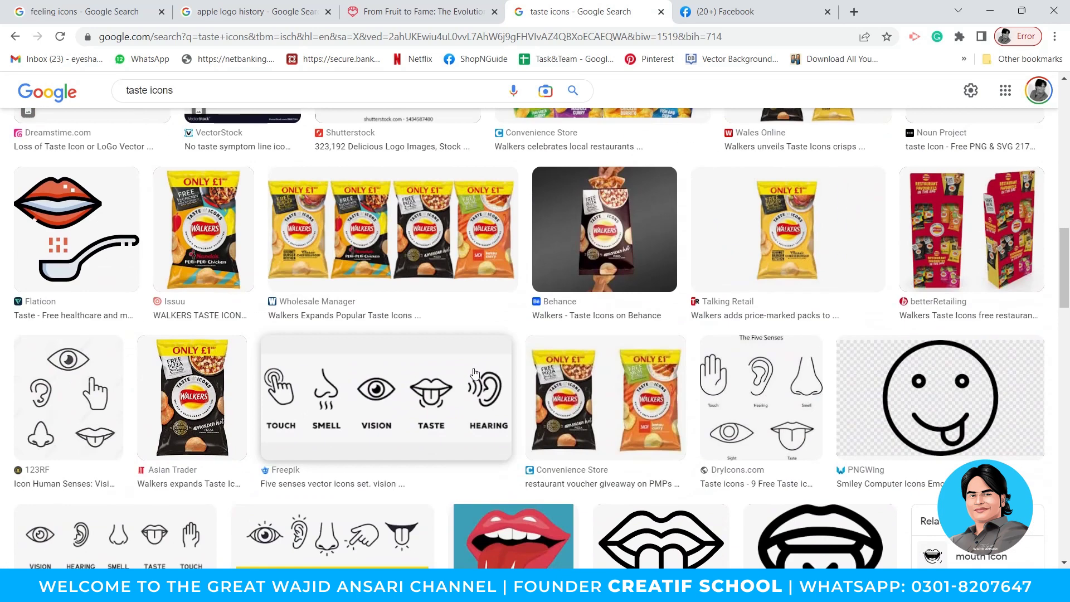
scroll(474, 372, down, 3)
scroll(404, 395, up, 4)
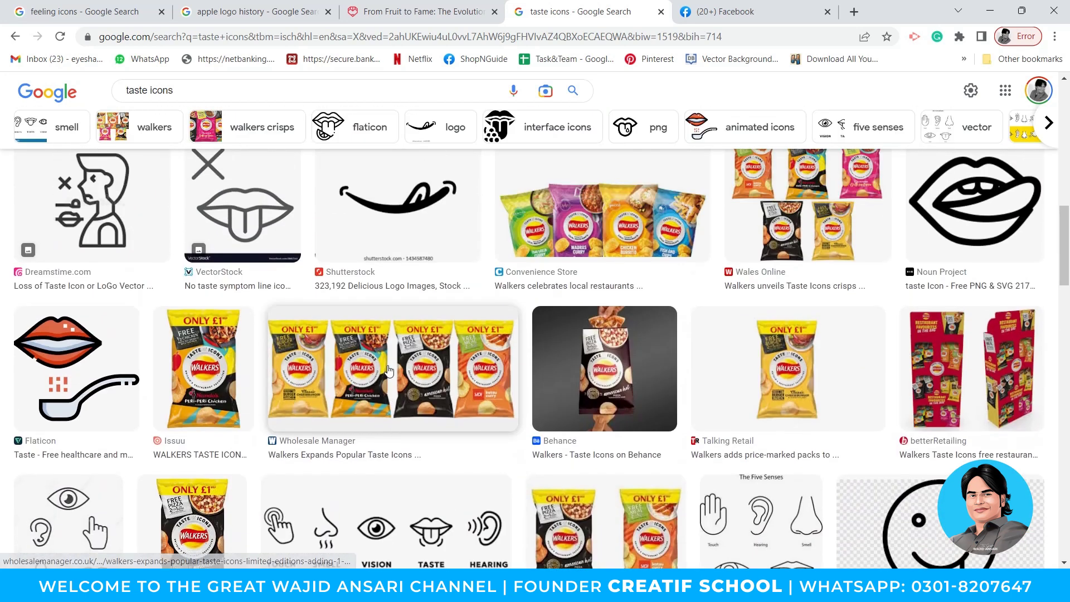
scroll(389, 372, down, 6)
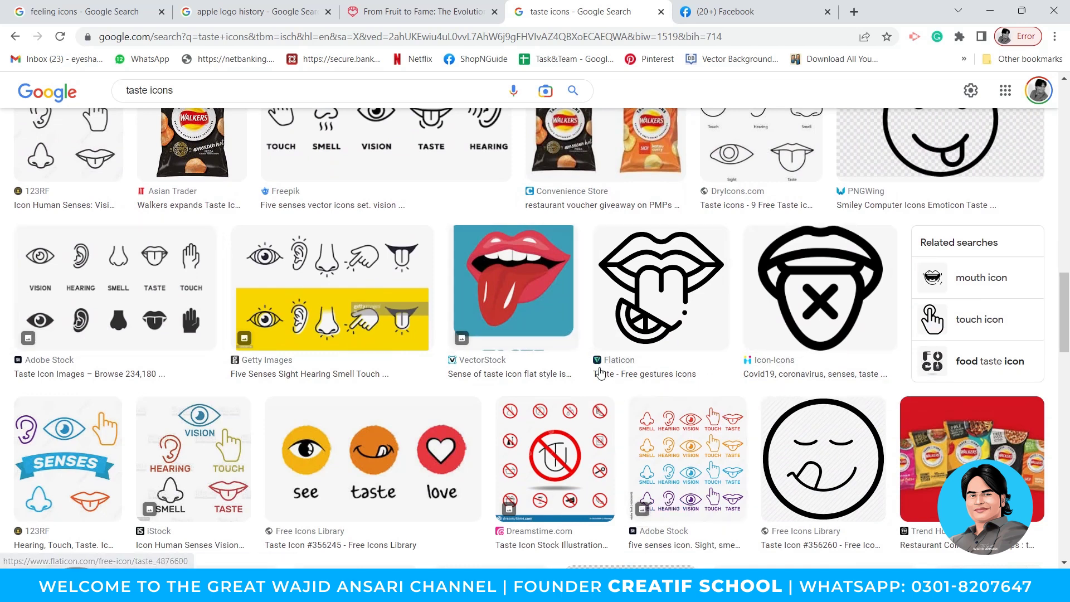
scroll(578, 369, down, 2)
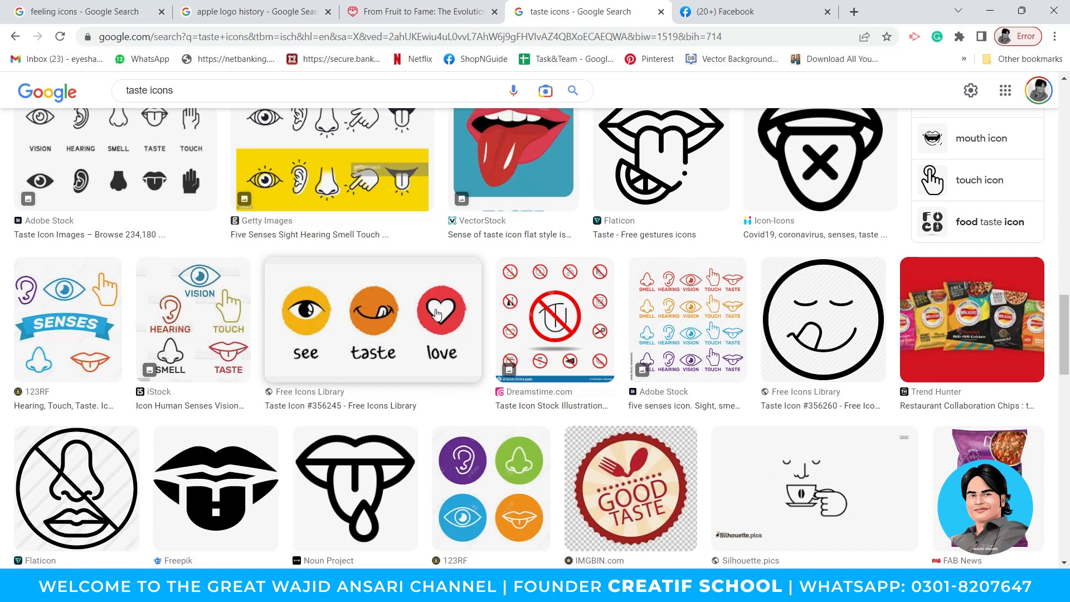
scroll(436, 314, down, 8)
scroll(393, 372, up, 4)
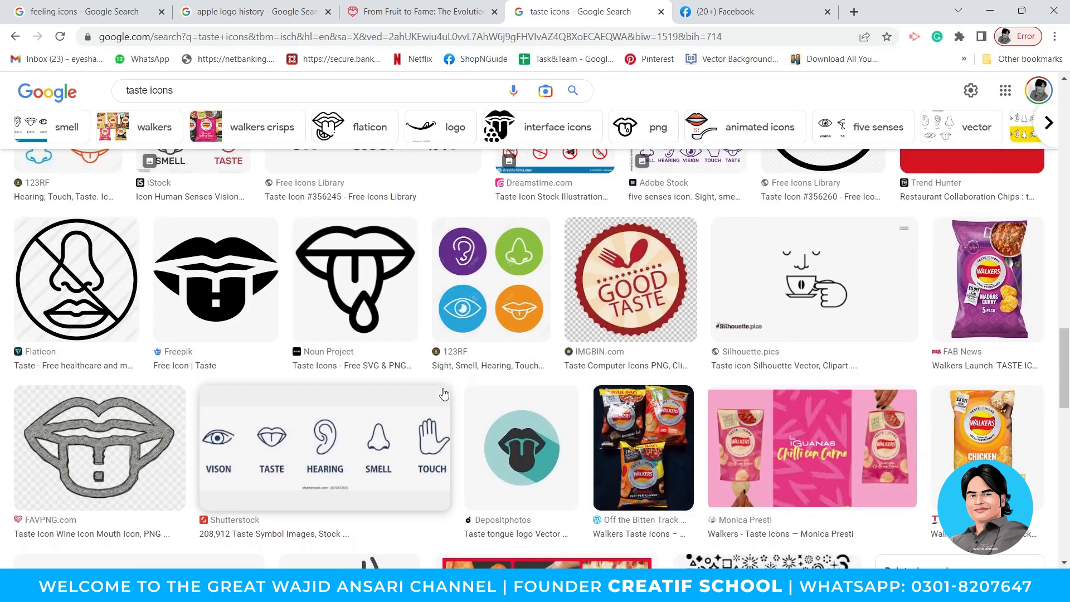
scroll(422, 369, up, 5)
scroll(424, 368, up, 4)
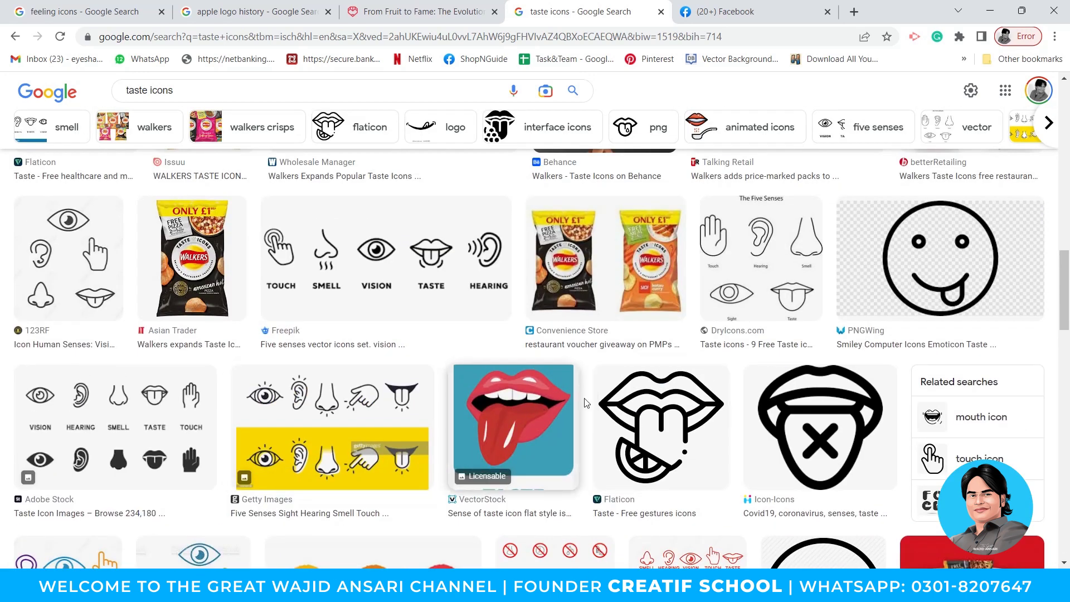
scroll(435, 292, up, 10)
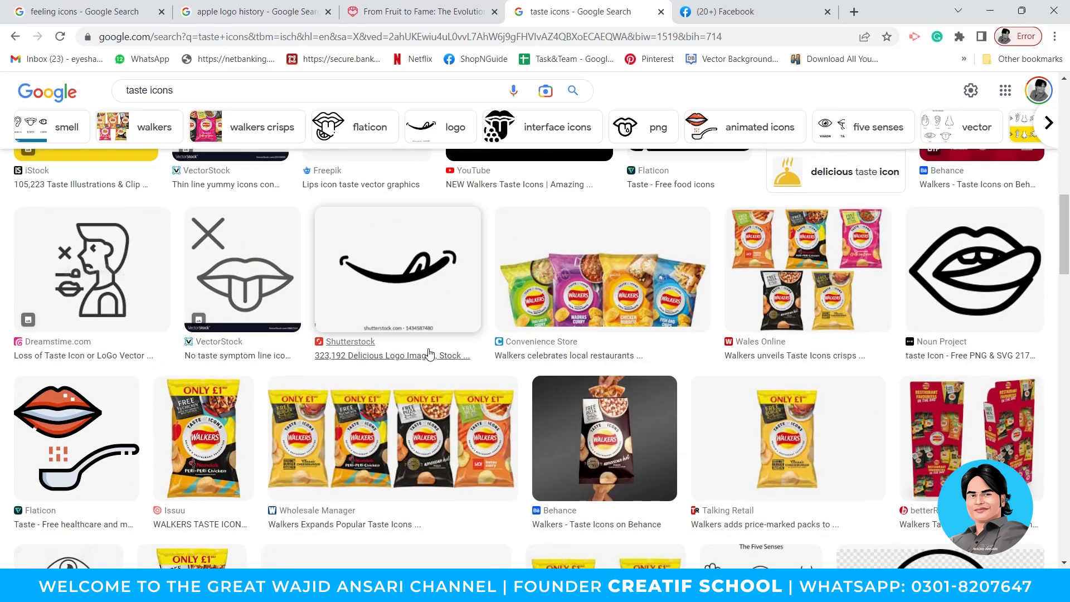
scroll(386, 403, down, 3)
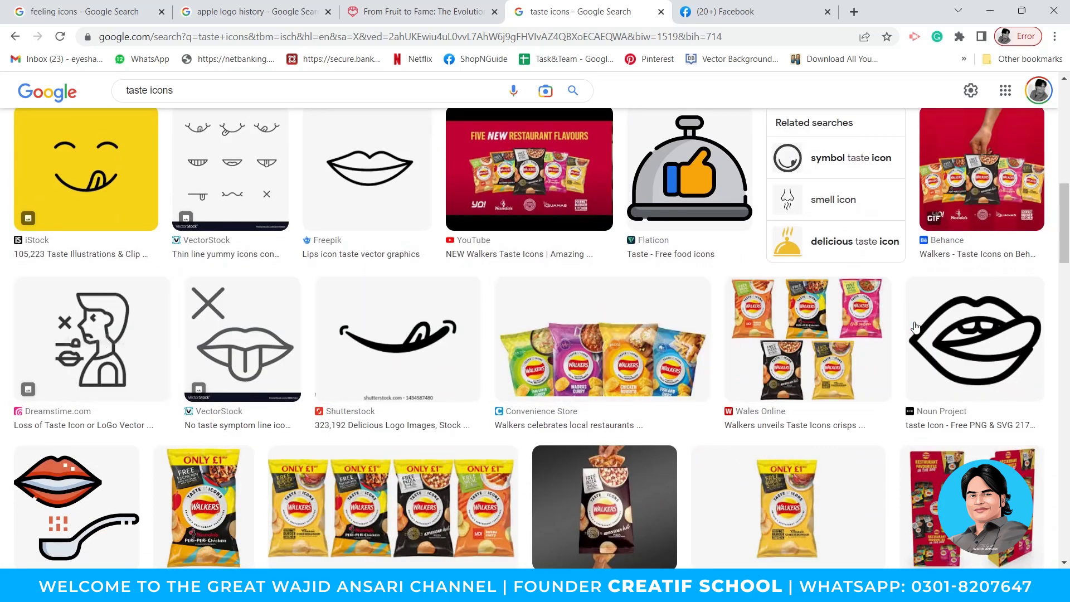
scroll(359, 295, up, 10)
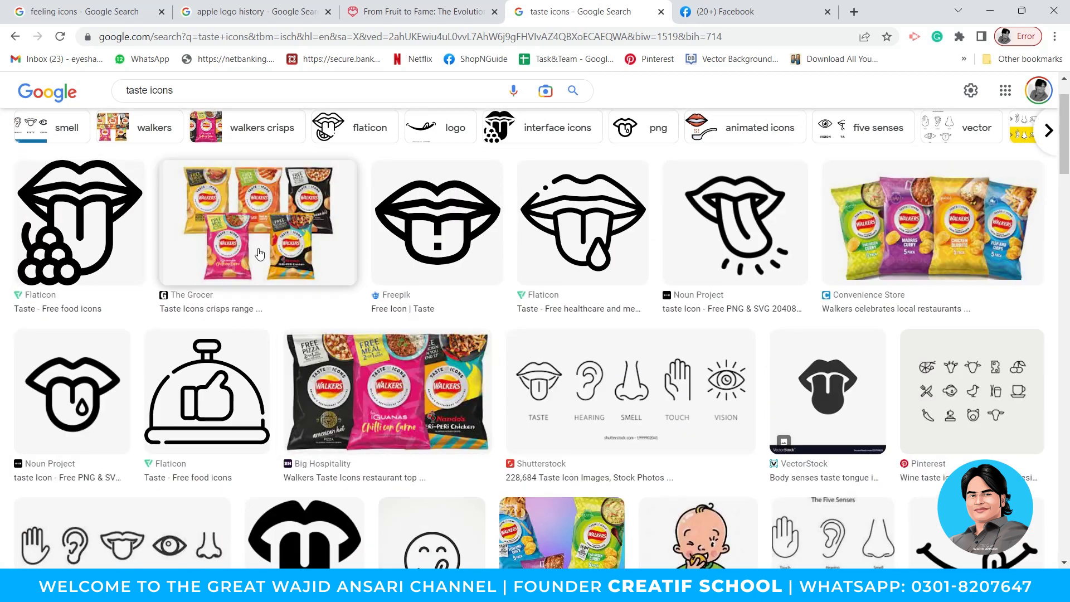
scroll(299, 308, up, 2)
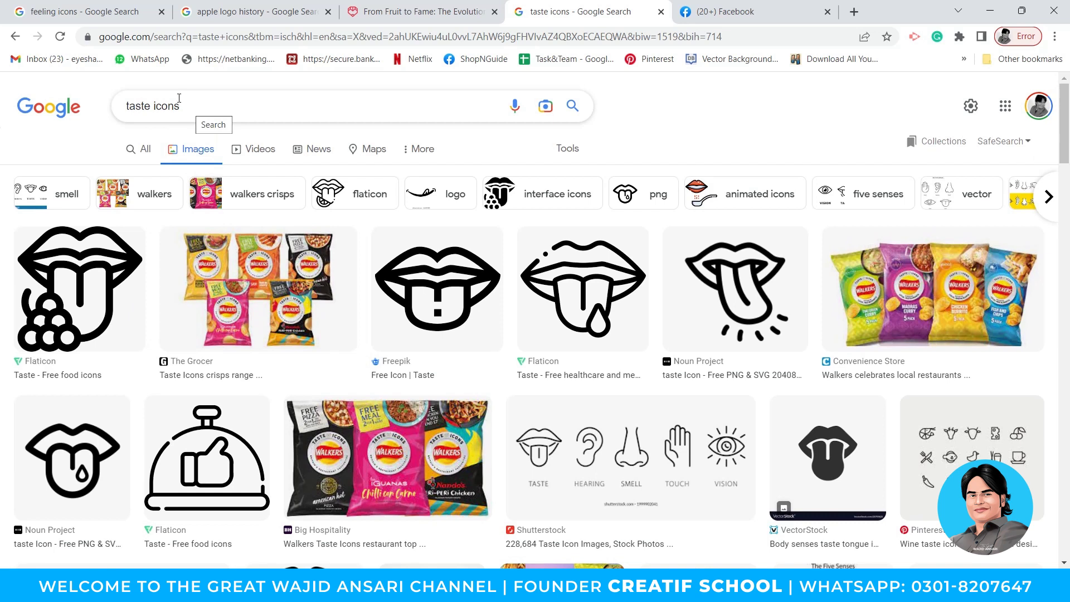
- Search images for "quality icons" in place of the taste icons
double_click(146, 105)
text(quality)
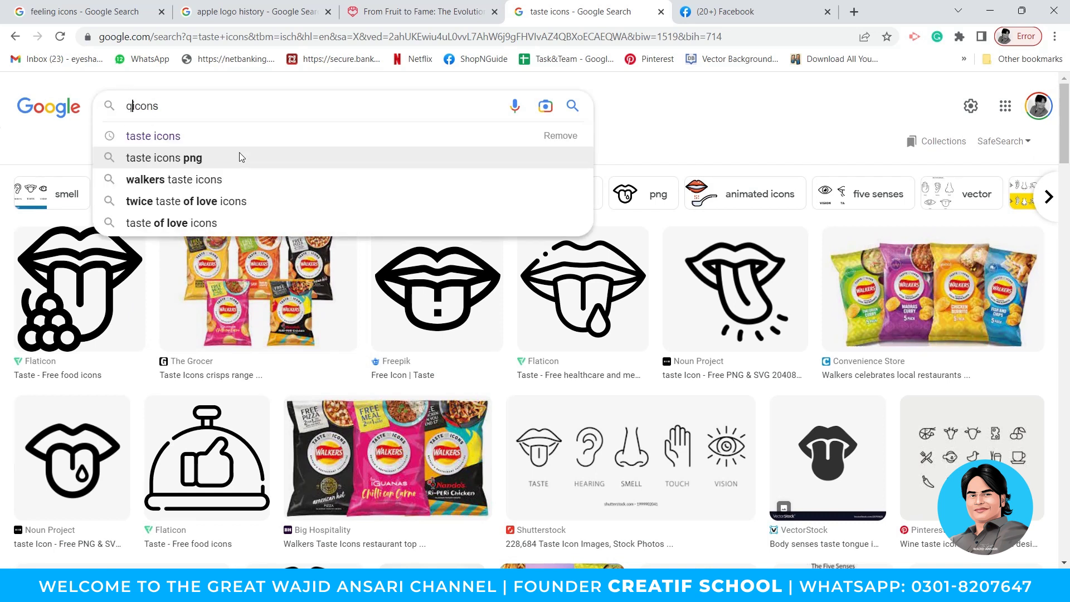
key(Return)
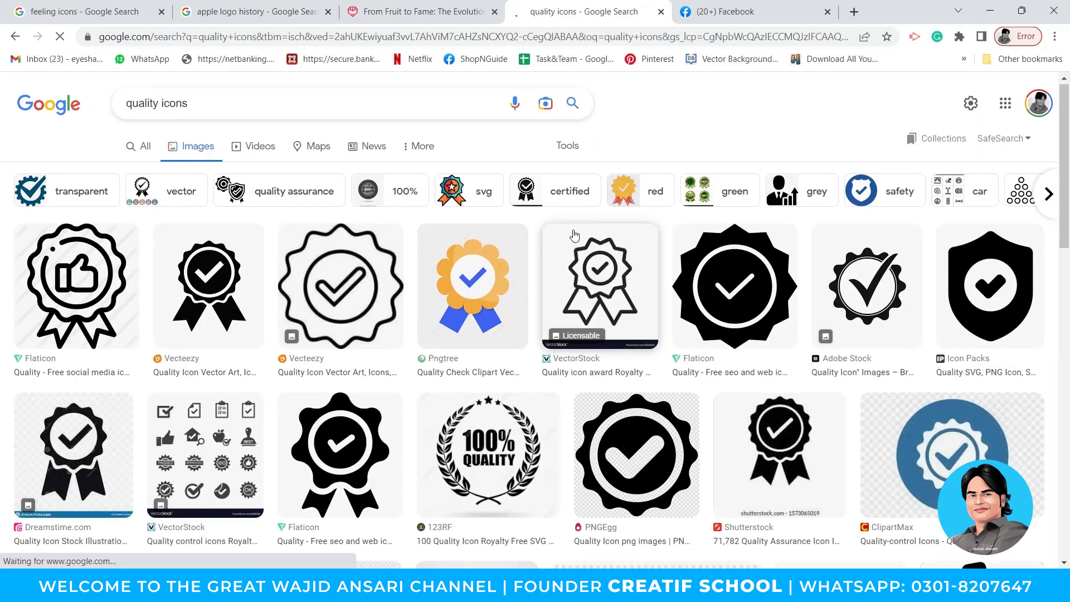
- Browse the quality icon results and preview Visual Pharm's "Good Quality Icon" with a thumbs-up inside a badge
scroll(563, 229, down, 4)
scroll(581, 228, down, 15)
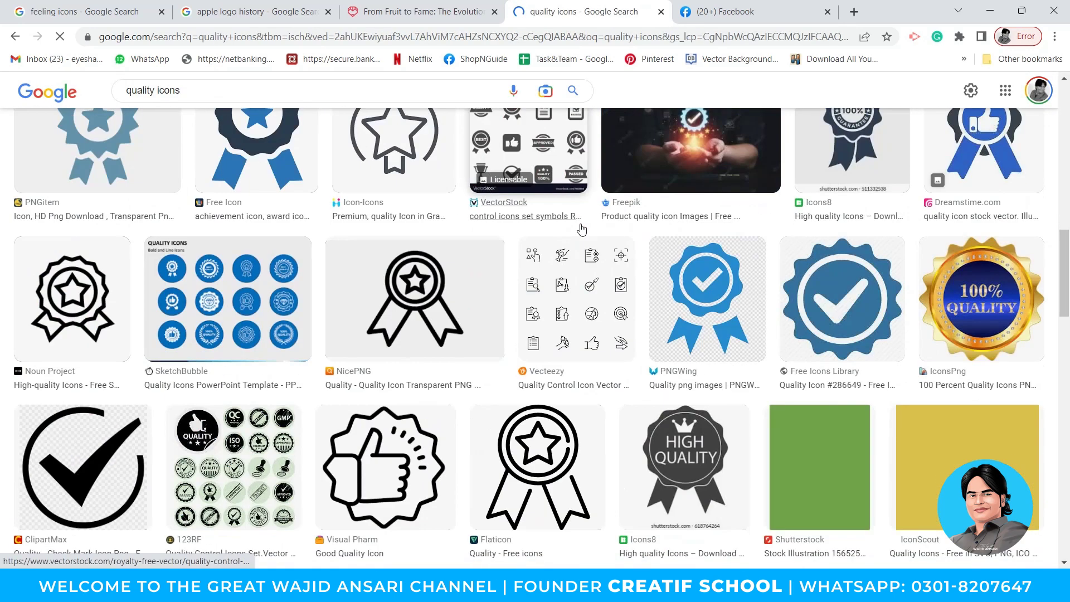
scroll(581, 244, up, 6)
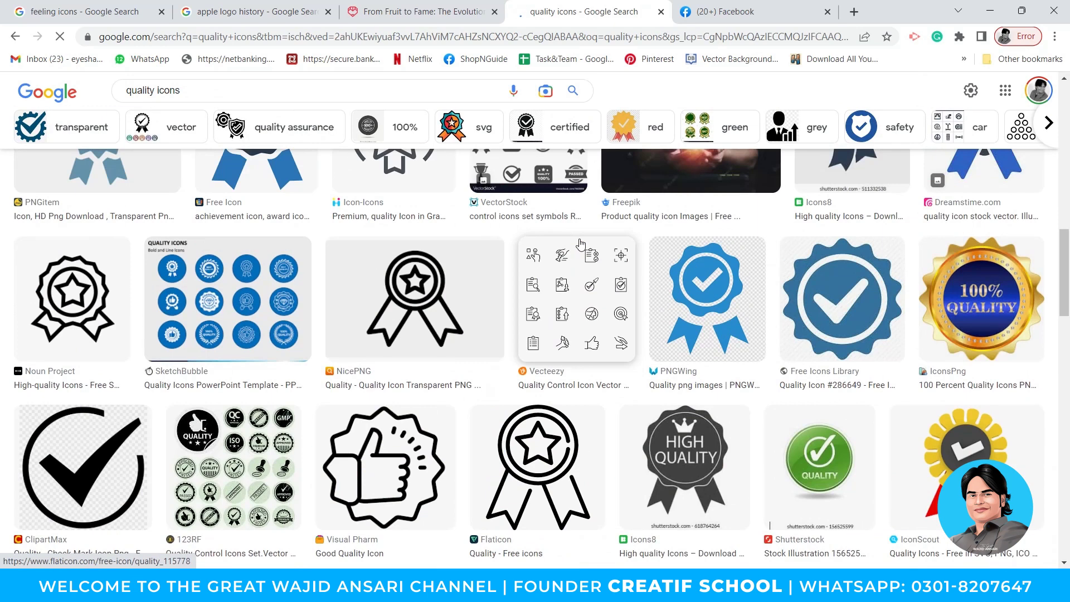
scroll(558, 264, down, 6)
scroll(558, 264, up, 6)
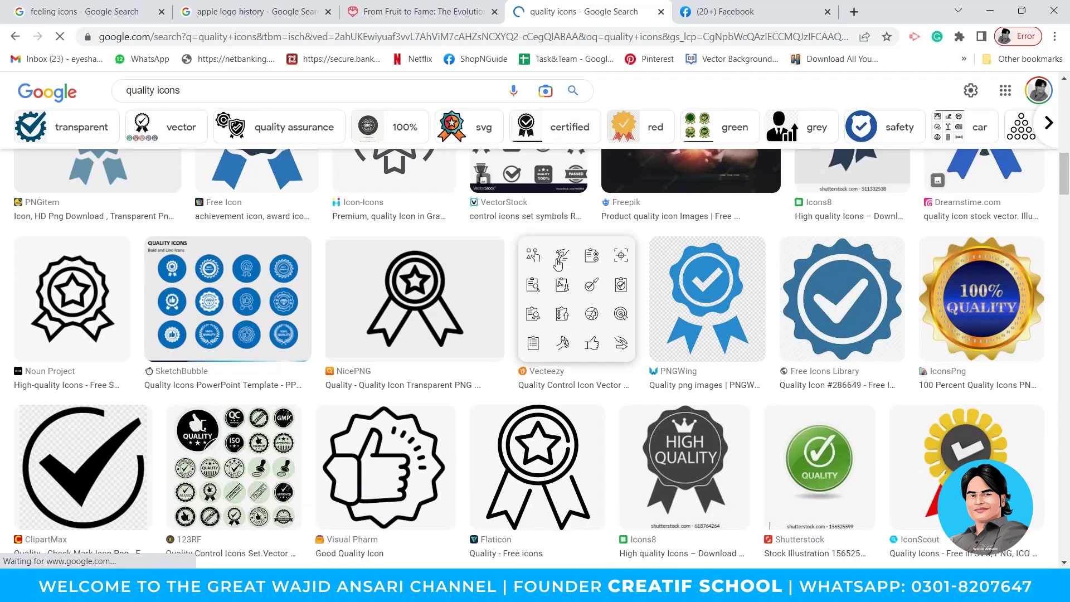
scroll(393, 467, down, 1)
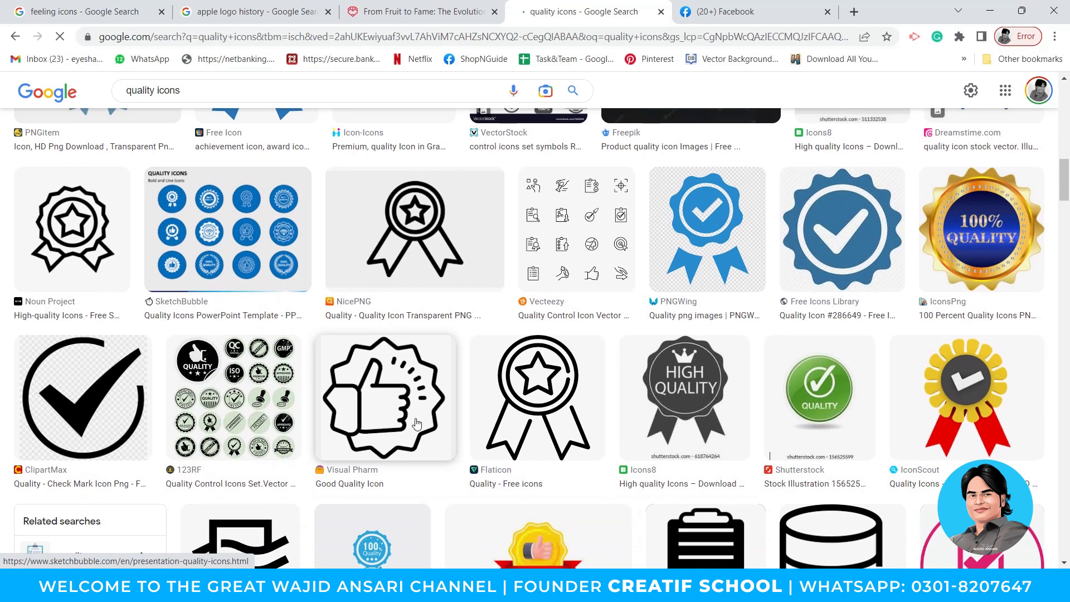
click(404, 425)
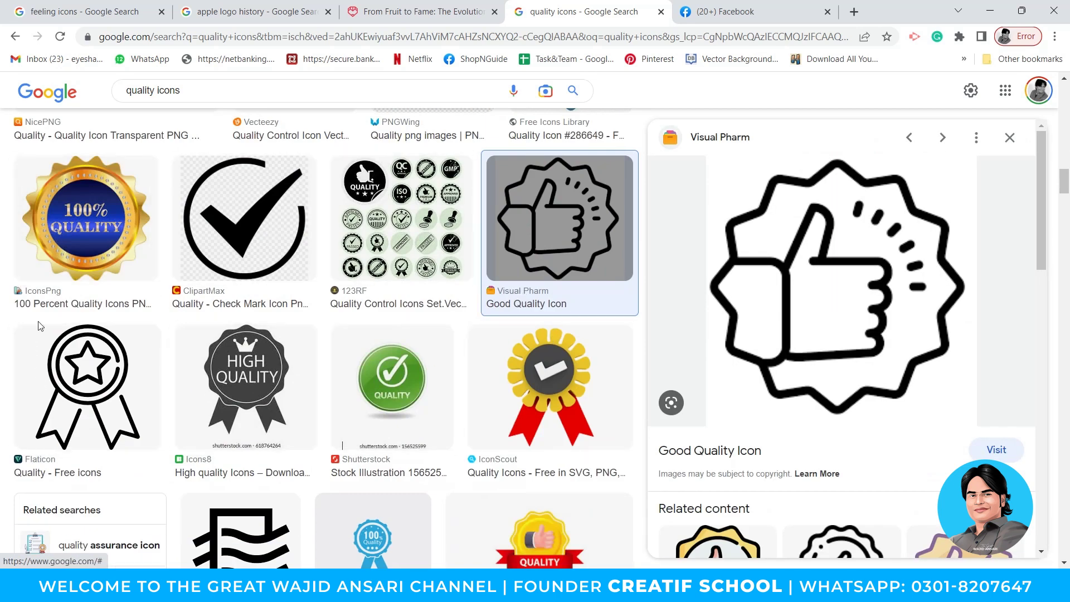
- Browse further through the quality icon results, comparing the ribbon badge, check mark, diamond and thumbs-up designs
scroll(326, 324, down, 3)
scroll(326, 323, down, 4)
scroll(524, 225, down, 1)
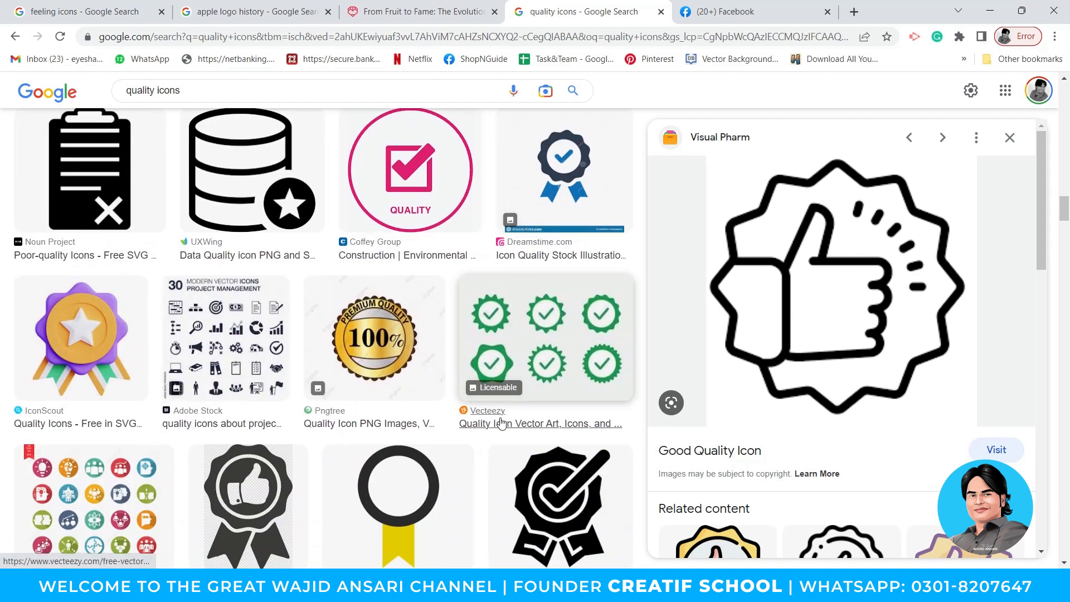
scroll(527, 334, down, 5)
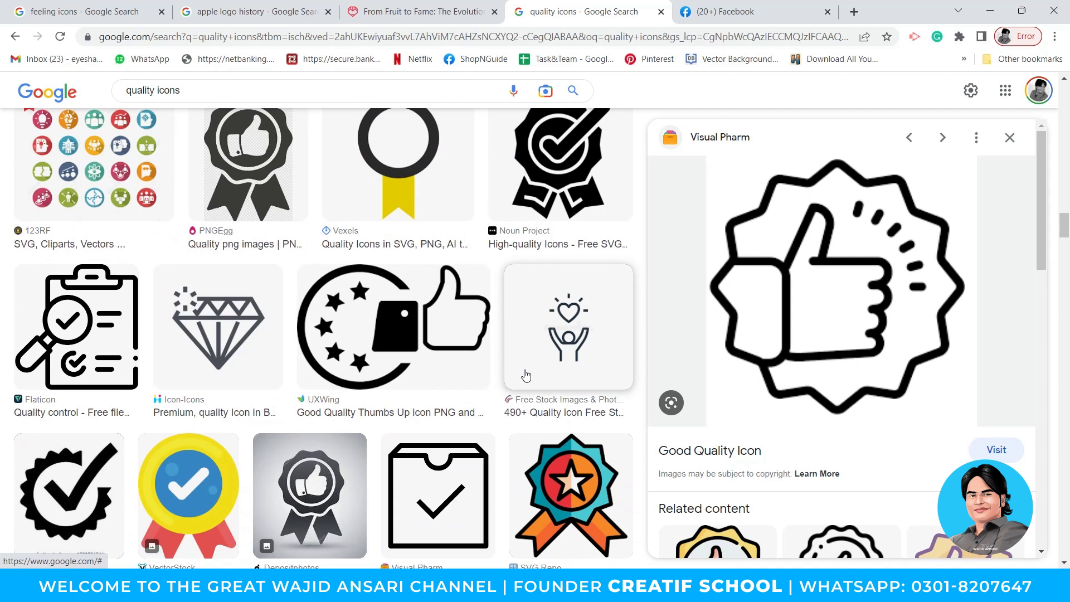
scroll(241, 308, down, 3)
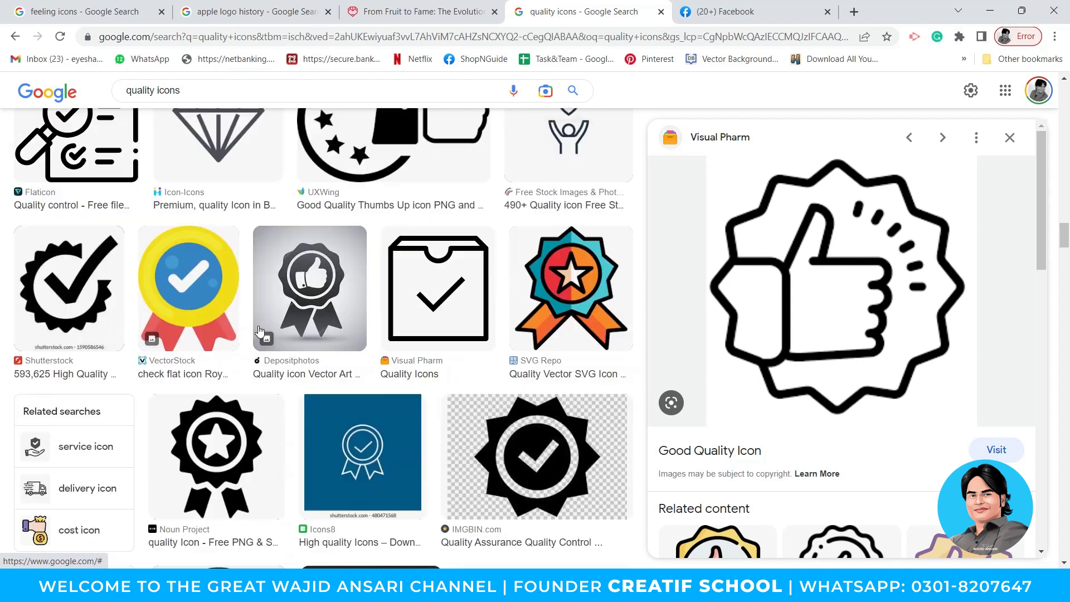
- Switch to Illustrator and examine the Twitter bird up close on the sheet of pictorial marks
click(490, 585)
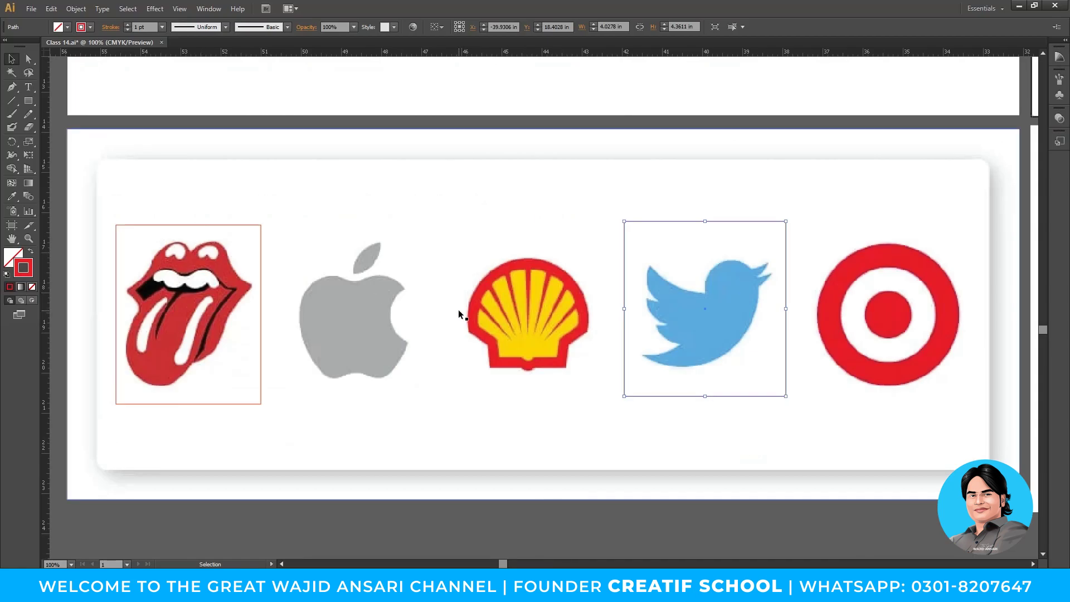
key(ctrl+minus)
key(ctrl+minus)
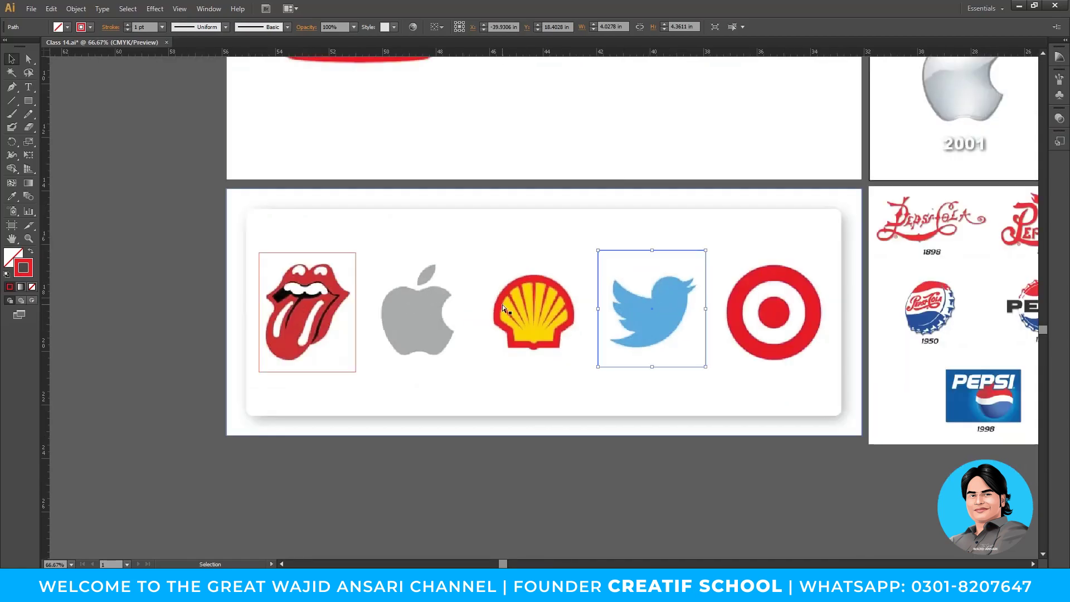
drag(562, 320, 467, 322)
key(z)
drag(450, 221, 682, 418)
alt+click(539, 302)
alt+click(539, 302)
alt+click(539, 303)
drag(549, 322, 482, 331)
click(477, 346)
click(477, 346)
drag(691, 427, 693, 428)
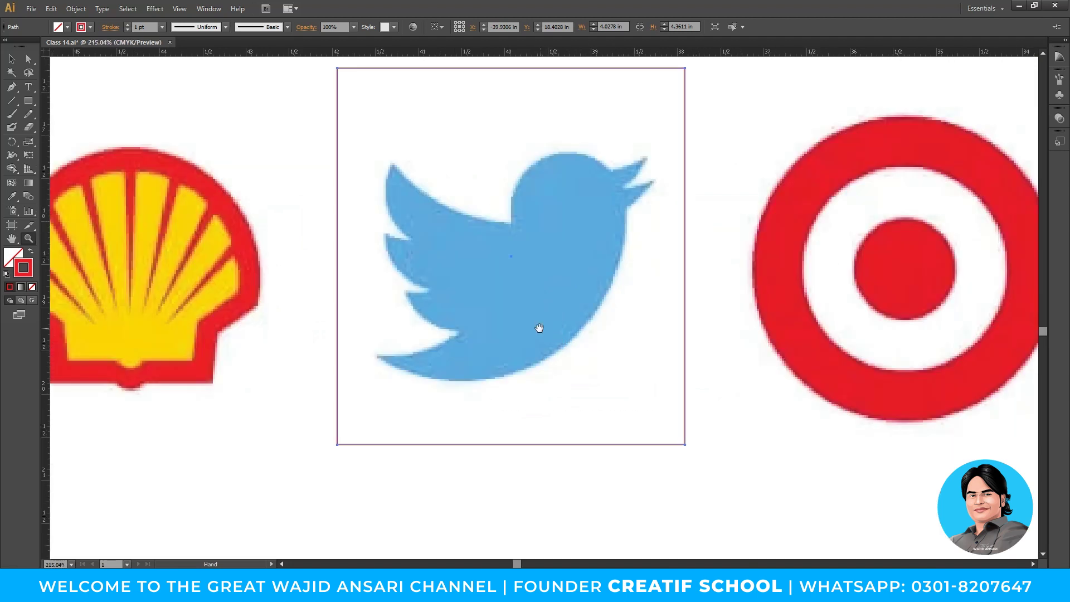
- Switch to the browser and search images for "birds flying icon" in place of the quality icons
alt+click(612, 331)
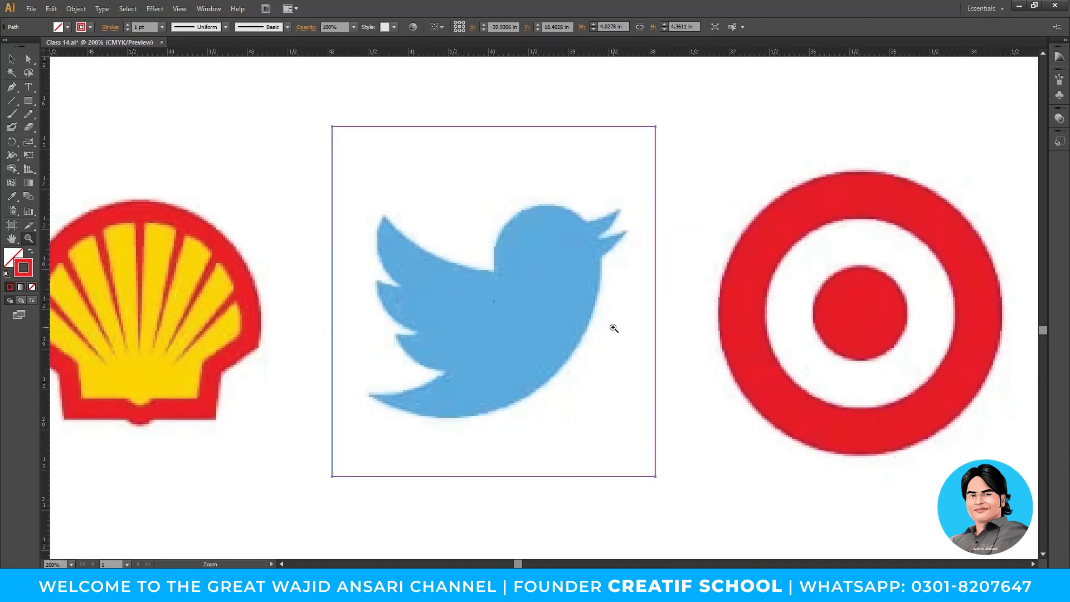
alt+click(570, 332)
alt+click(539, 324)
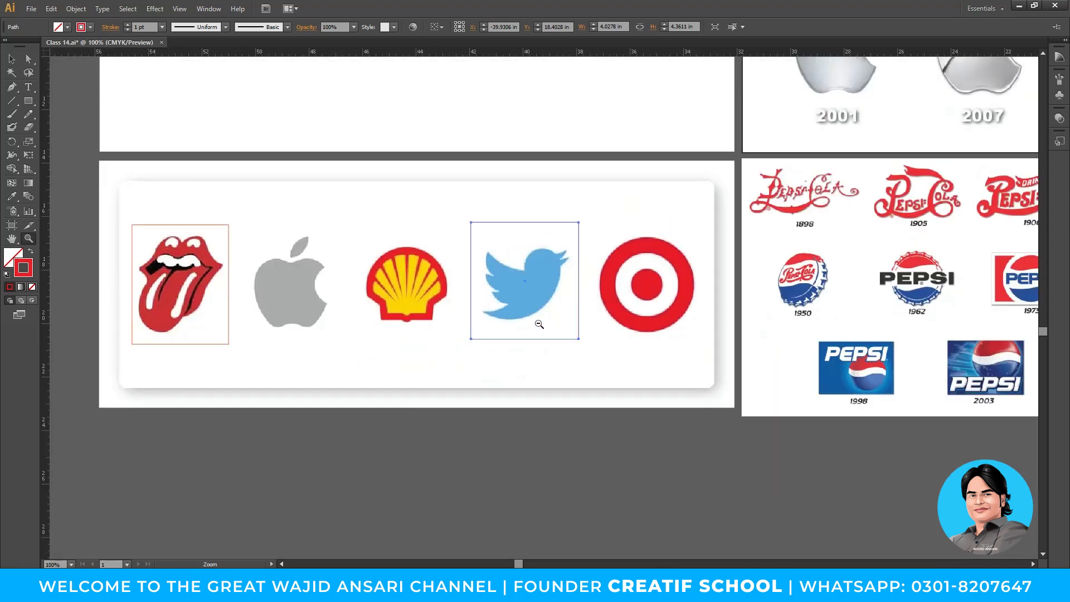
key(alt+Tab)
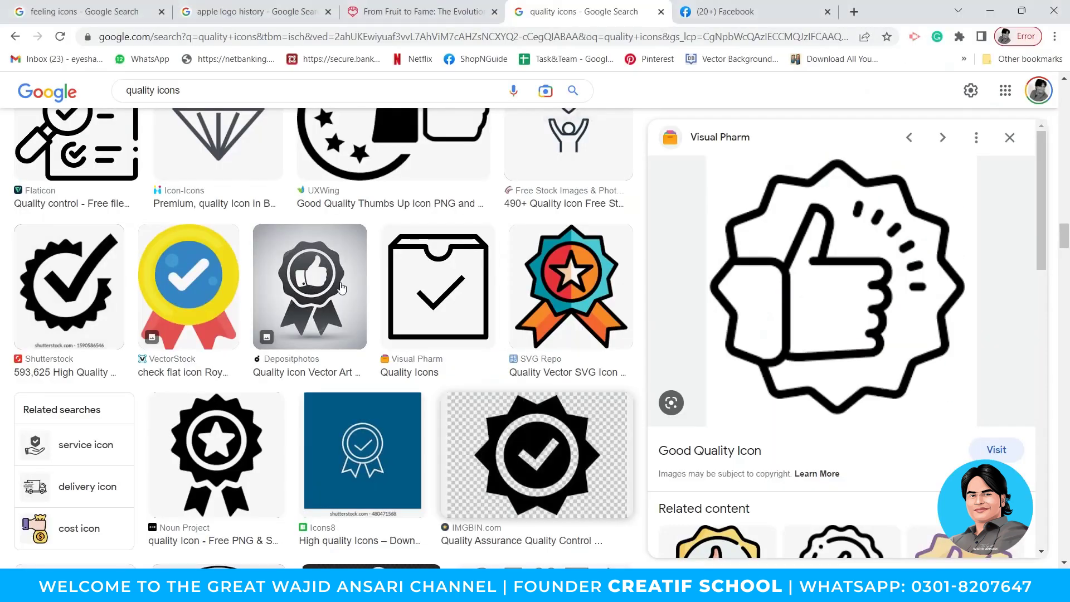
drag(187, 93, 129, 96)
text(b)
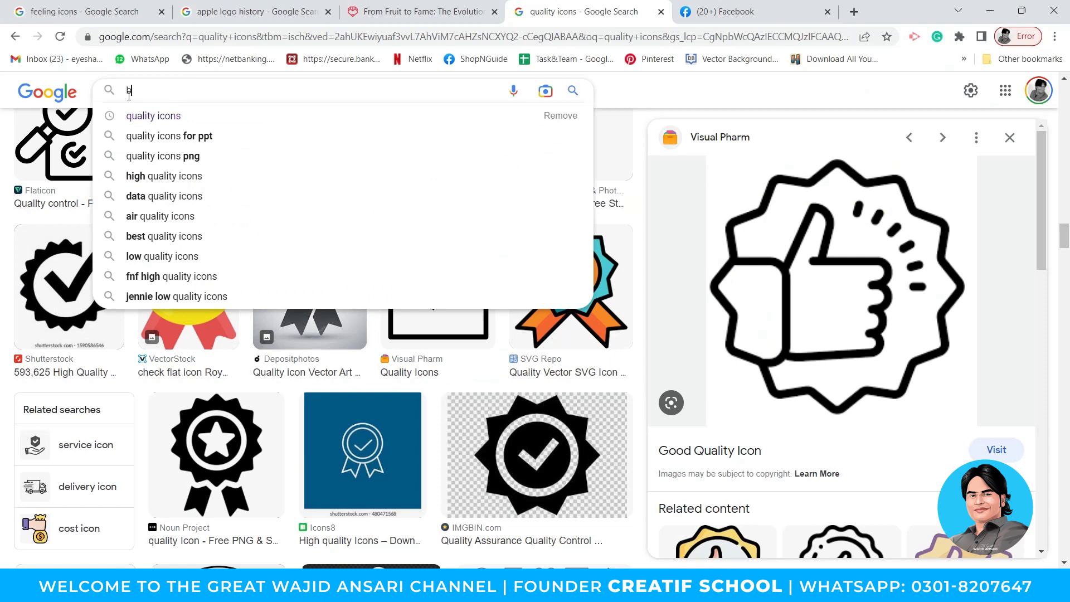
text(i)
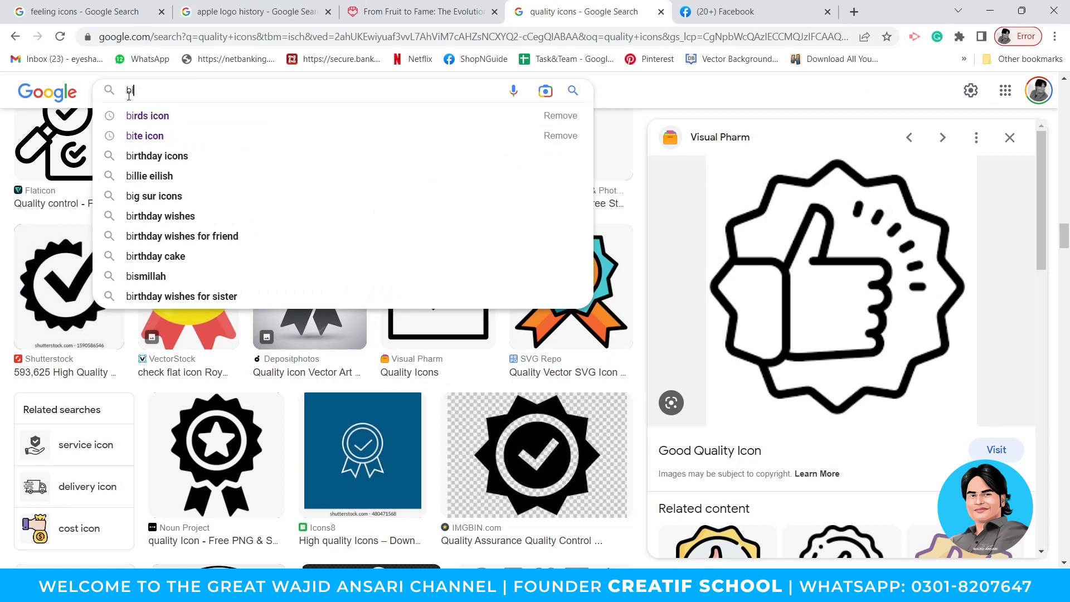
text(rds fly ico)
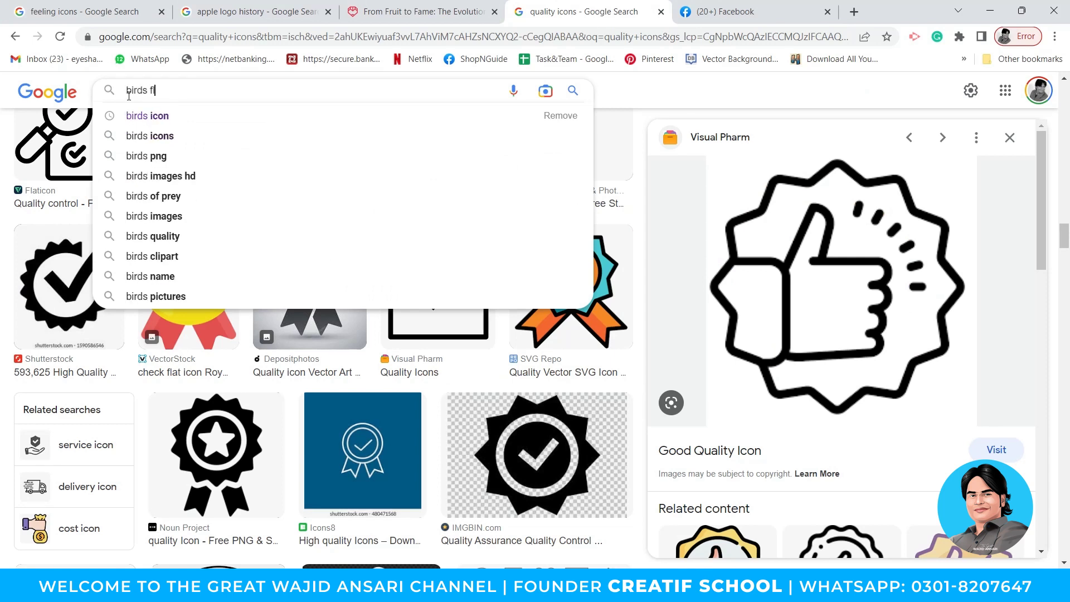
key(BackSpace)
key(BackSpace)
key(BackSpace)
key(BackSpace)
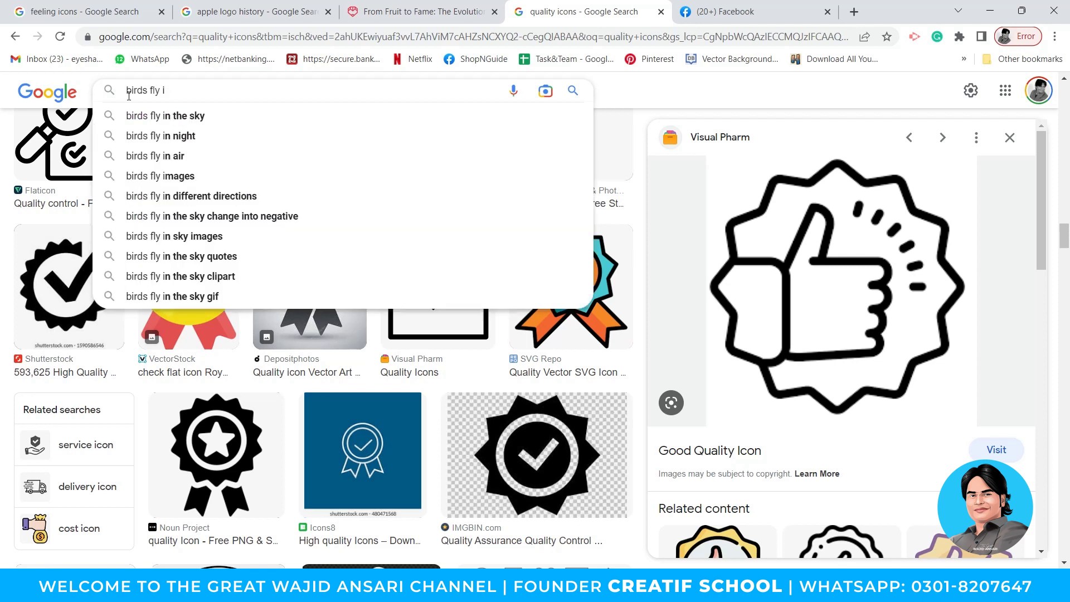
text(ing icon)
key(Return)
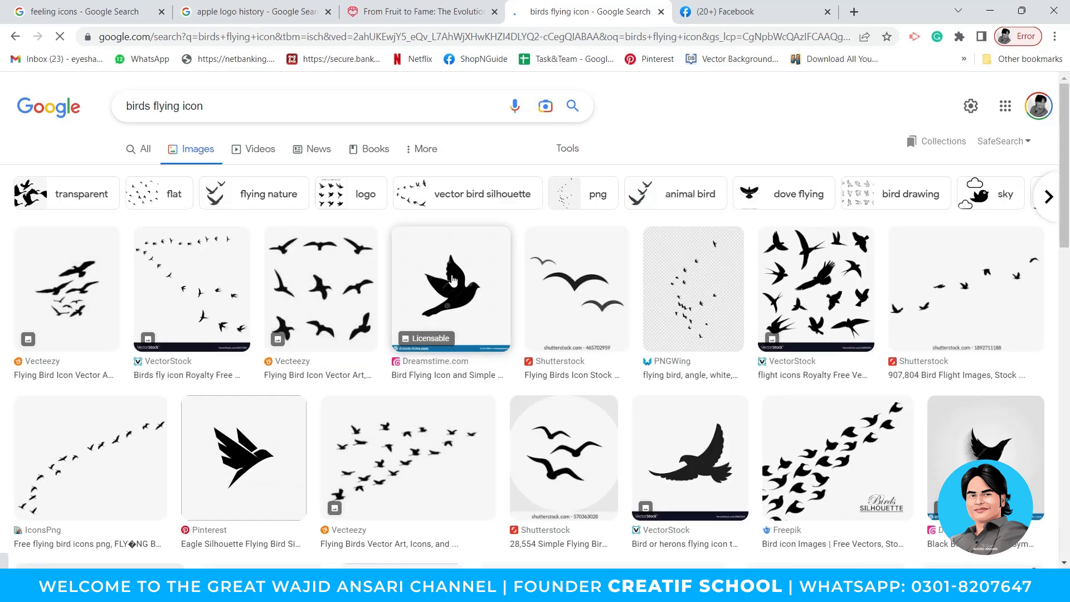
- Preview Dreamstime's black flying bird icon and compare it with the Twitter bird on the logo sheet
scroll(725, 345, down, 1)
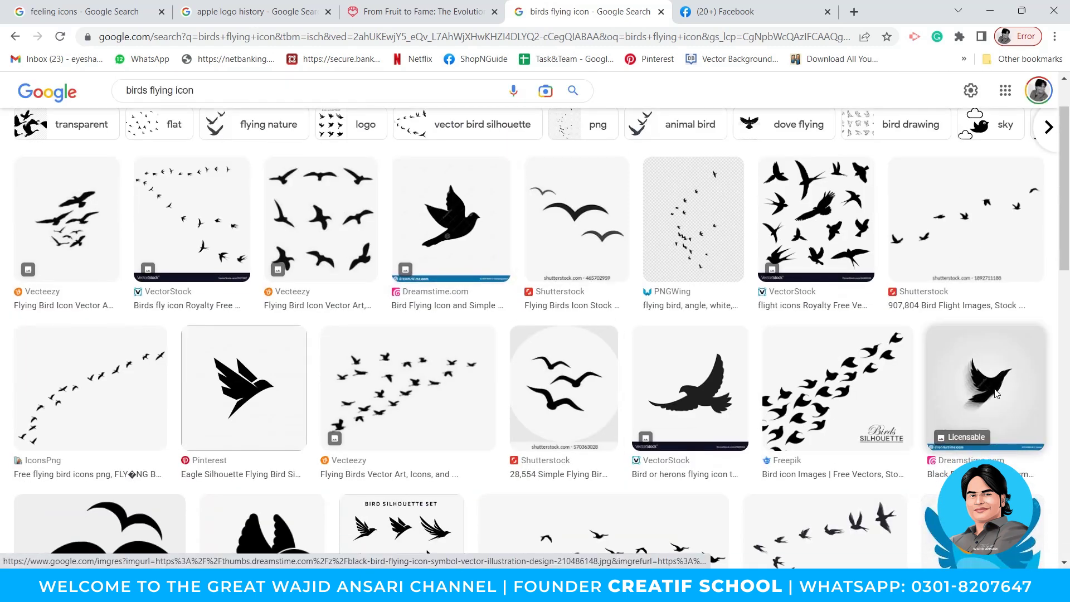
click(996, 394)
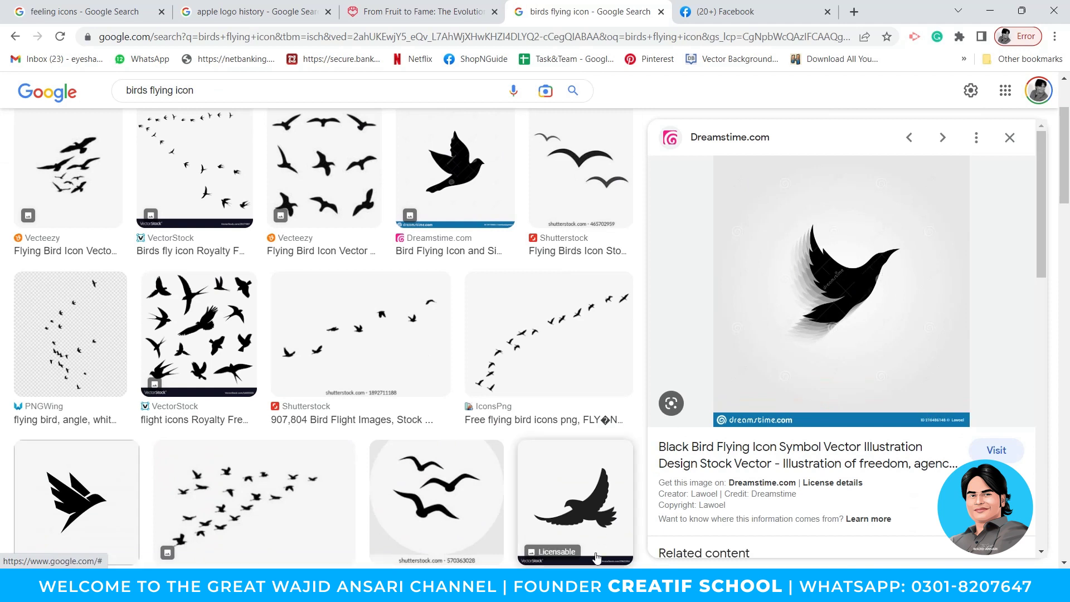
click(563, 586)
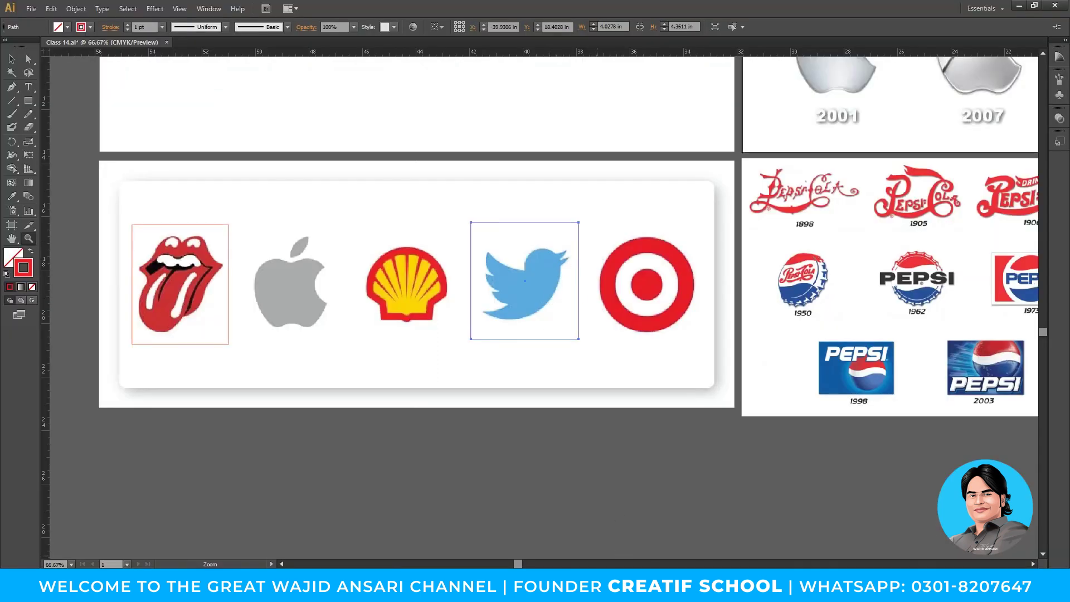
click(596, 585)
scroll(412, 326, down, 3)
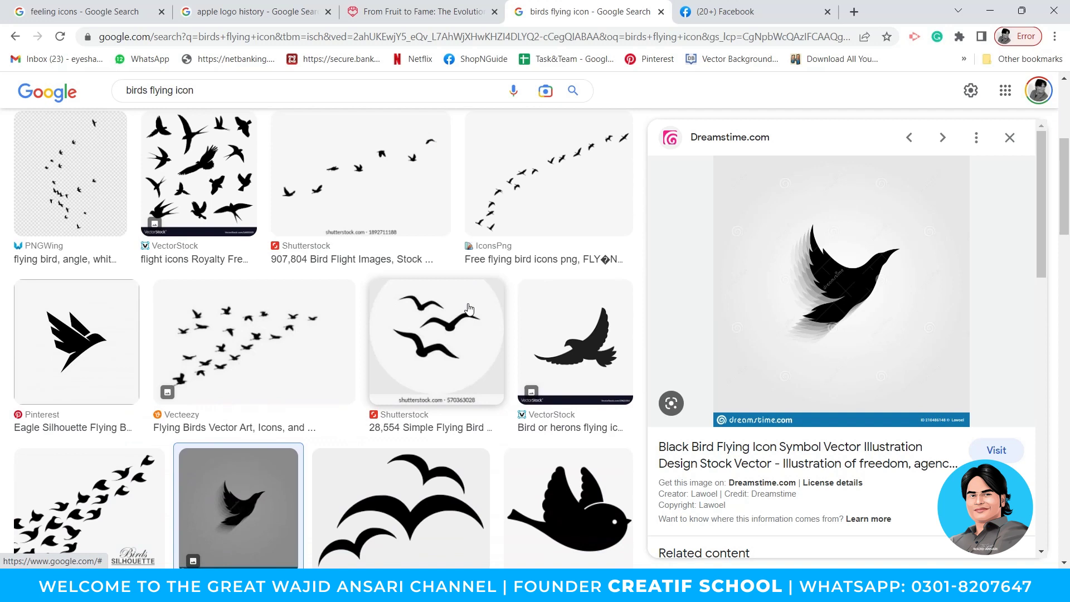
- Browse further through the flying bird results and preview Flaticon's "Bird flying between clouds" icon
scroll(468, 310, down, 5)
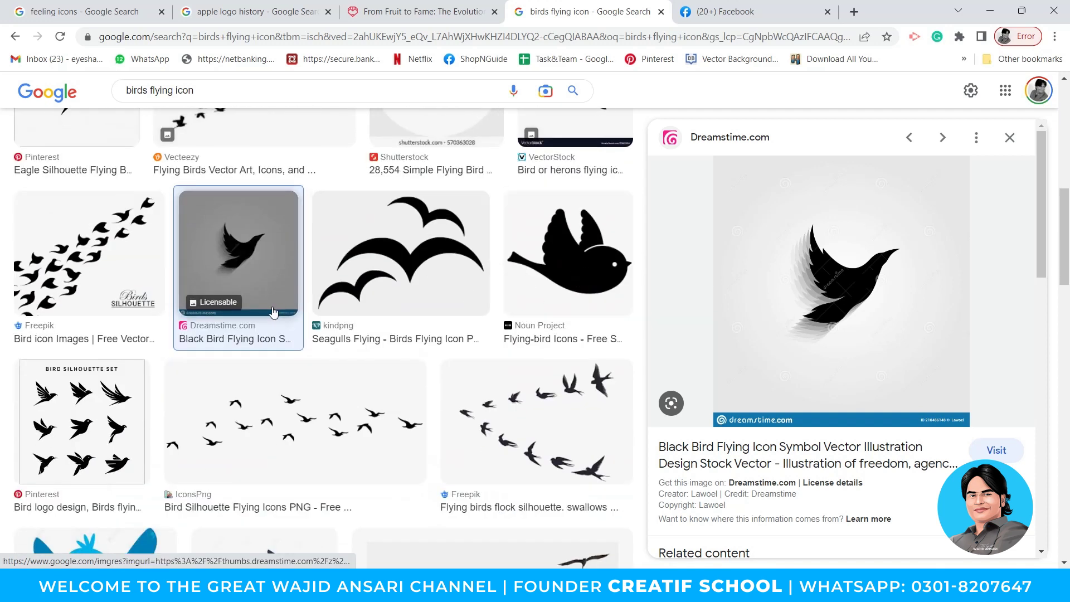
scroll(445, 279, down, 12)
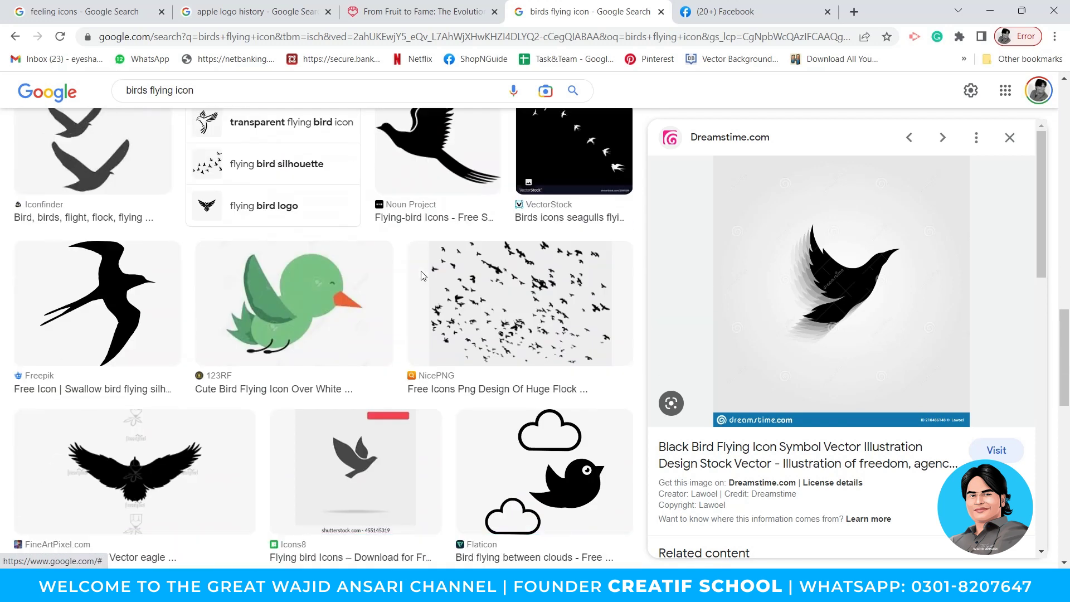
scroll(423, 275, down, 5)
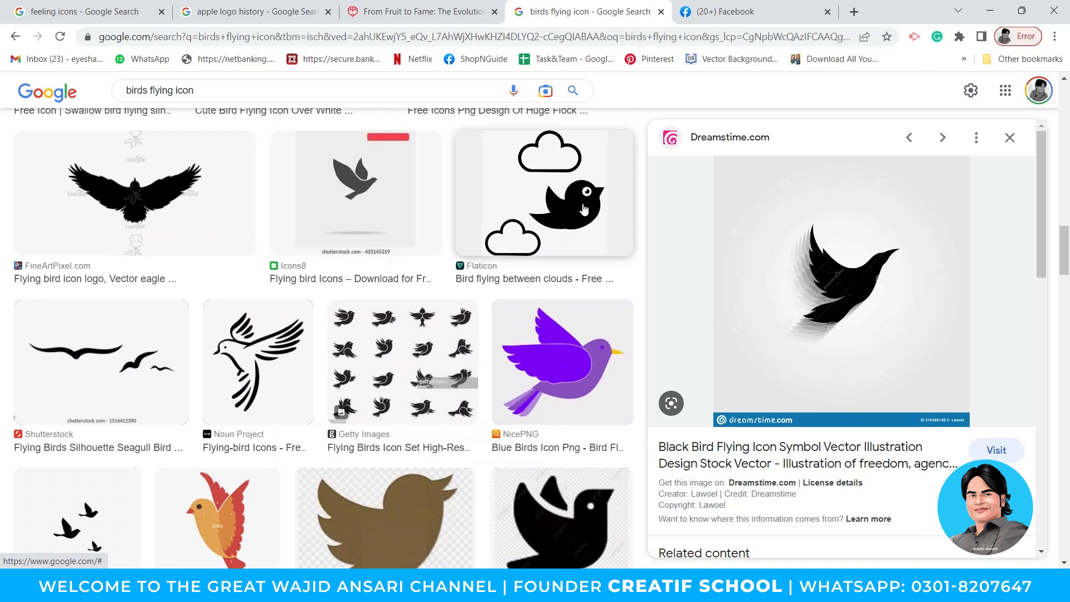
click(584, 209)
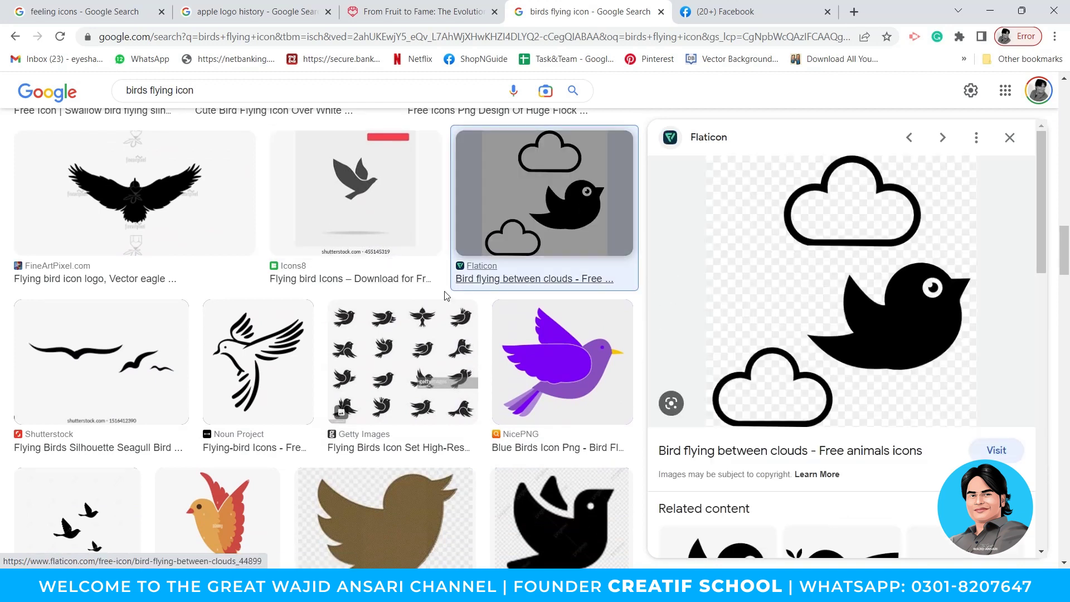
- Look through the remaining flying bird icons, including silhouettes, doves and outline designs, and close the image preview
scroll(440, 278, down, 6)
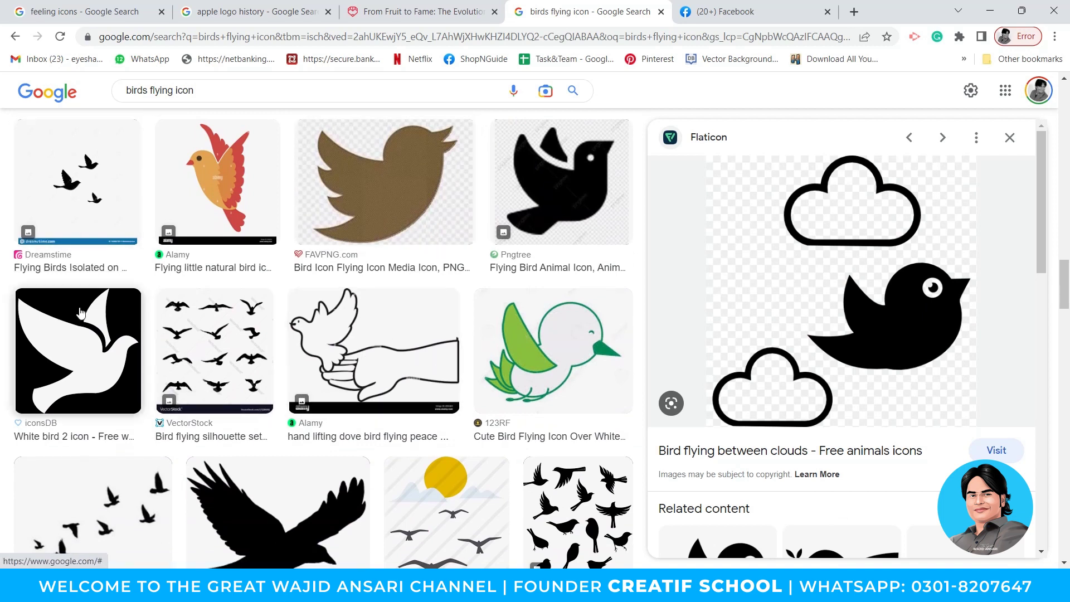
scroll(128, 376, down, 8)
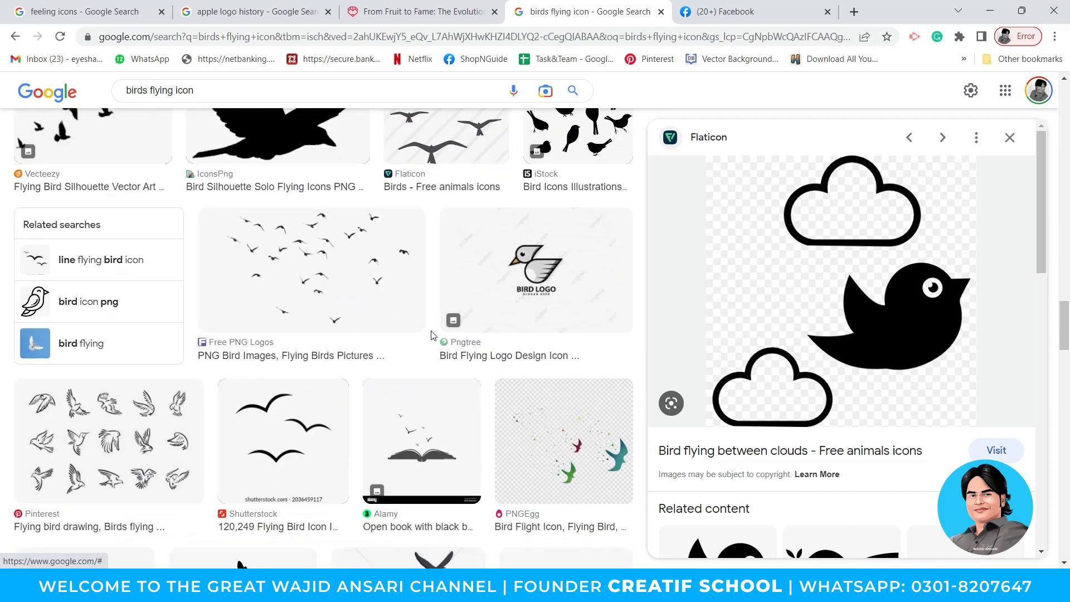
scroll(433, 336, down, 6)
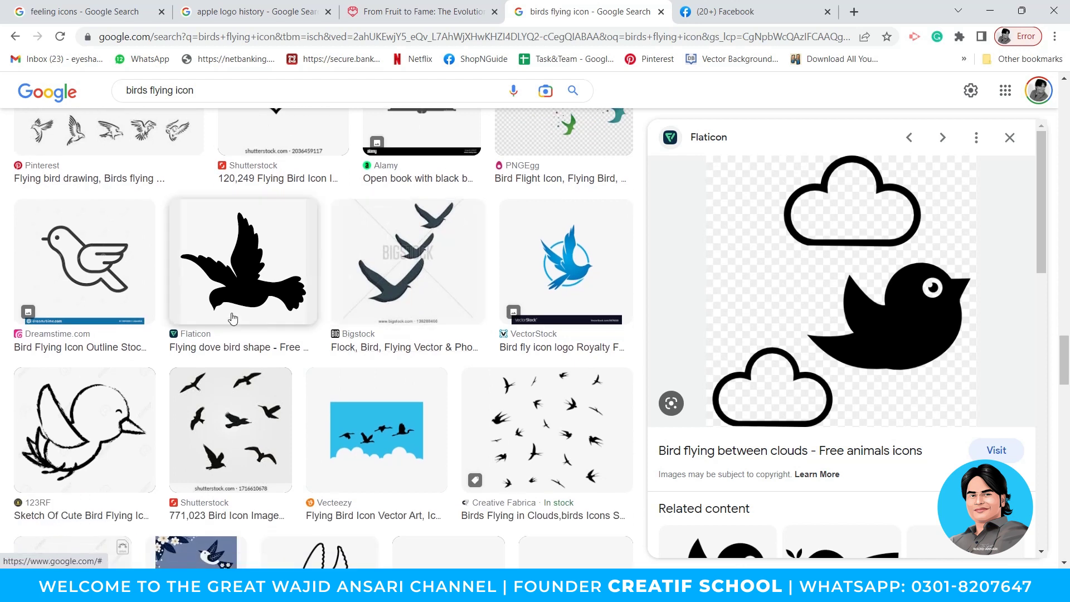
scroll(256, 307, down, 14)
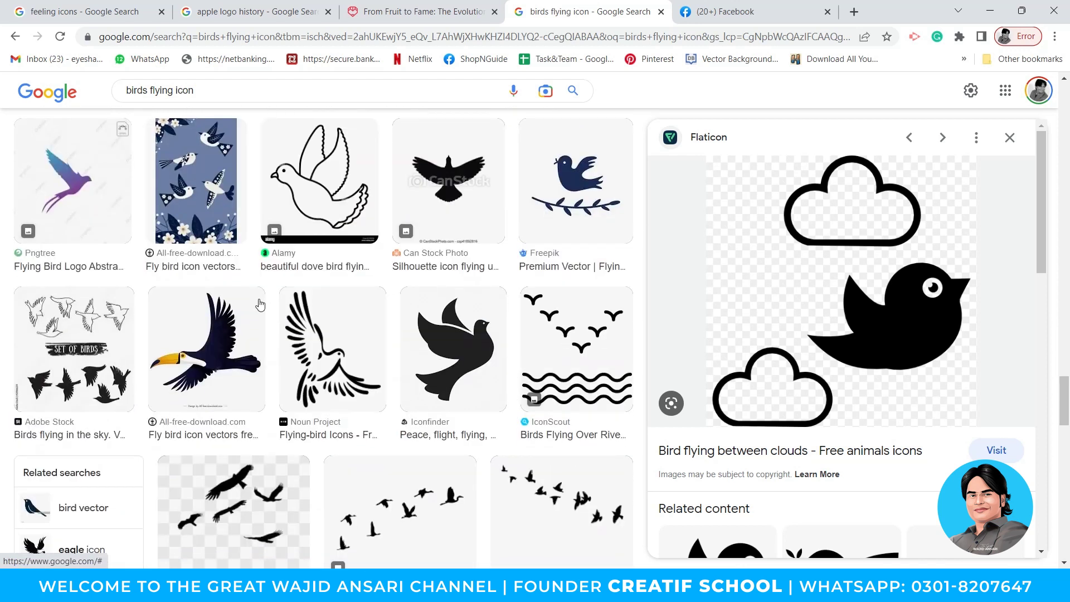
scroll(256, 303, down, 5)
scroll(376, 331, up, 7)
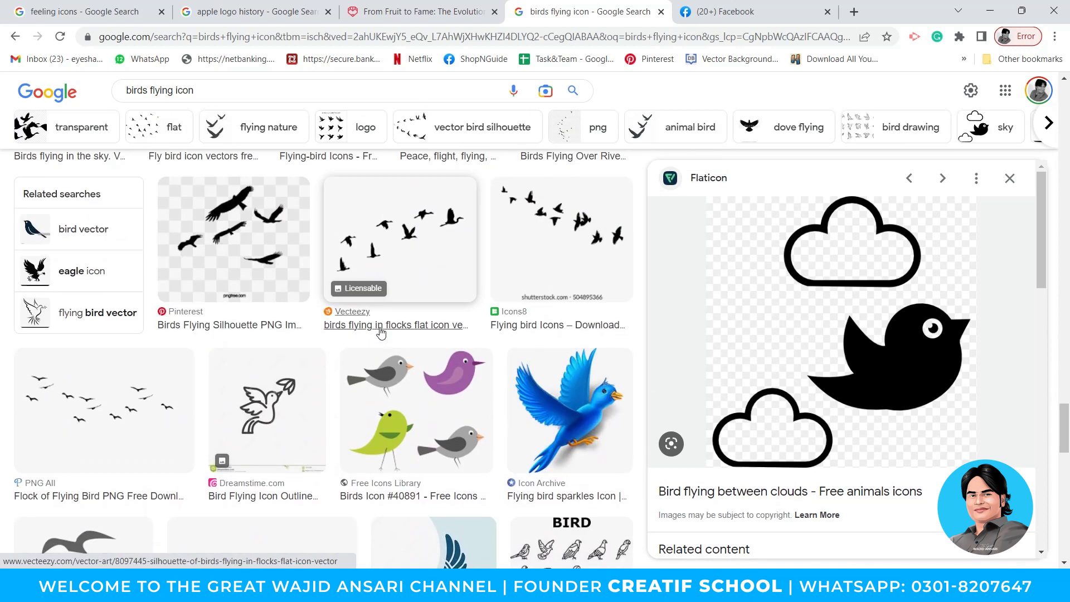
click(1010, 178)
- Switch to Illustrator and delete the outline rectangles around the Twitter bird and the lips mark
key(alt+Tab)
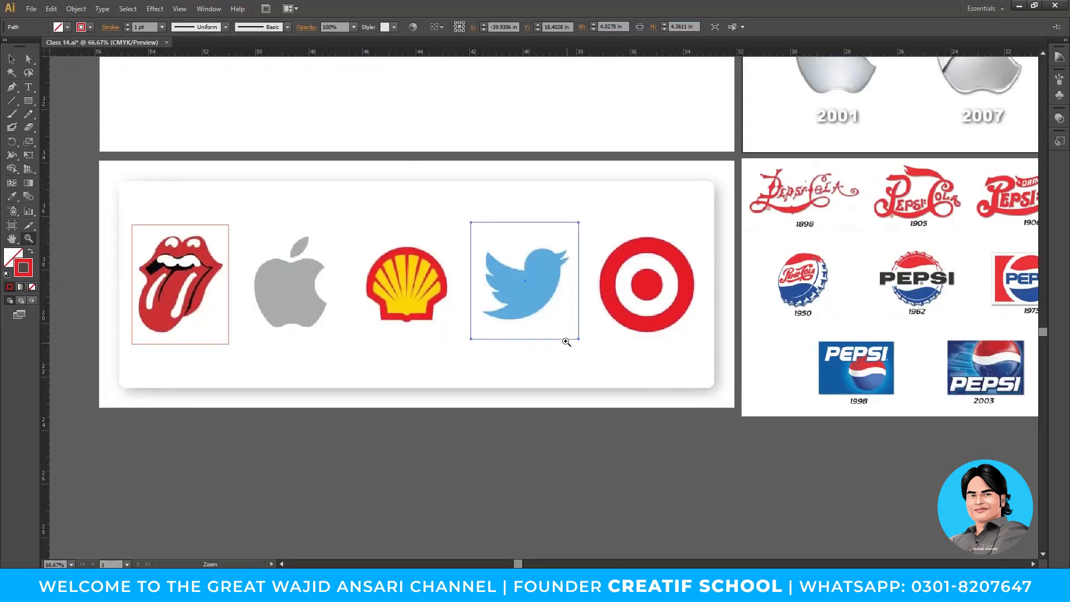
key(ctrl+minus)
key(ctrl+minus)
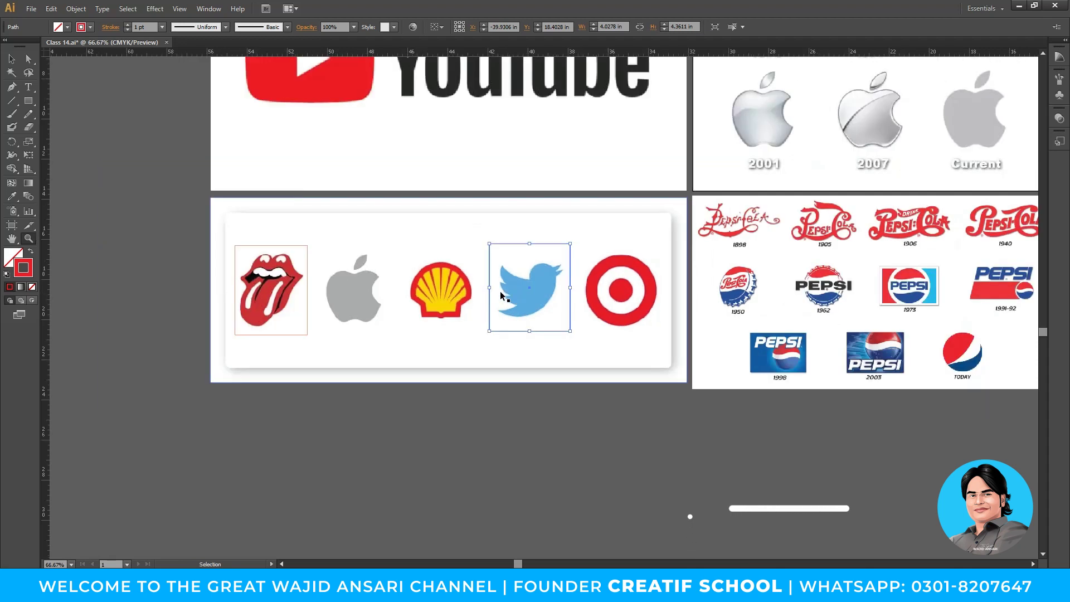
key(ctrl+equal)
key(ctrl+equal)
key(ctrl+equal)
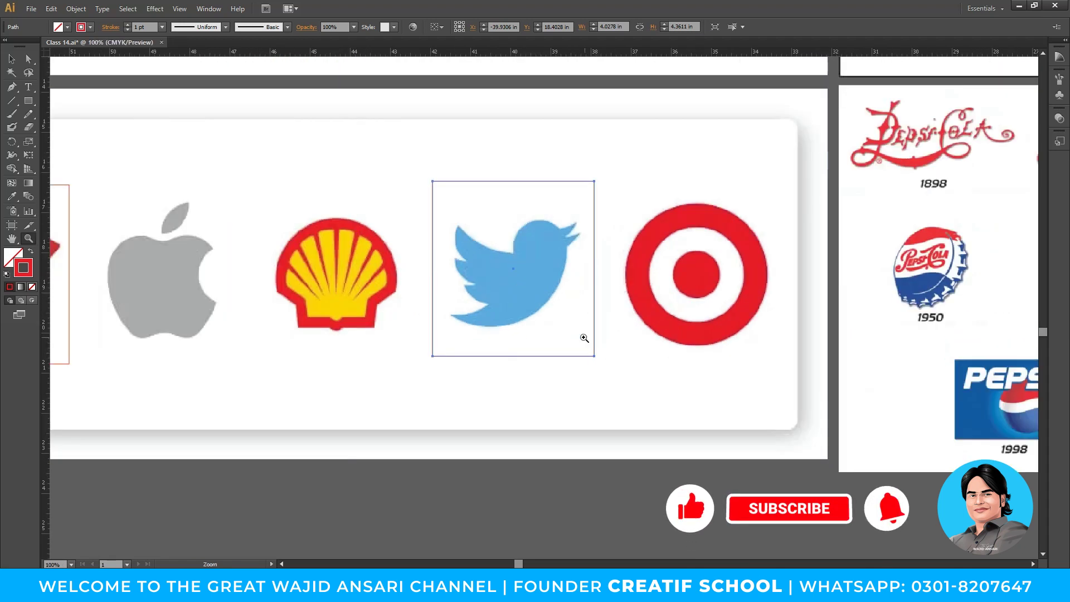
key(Delete)
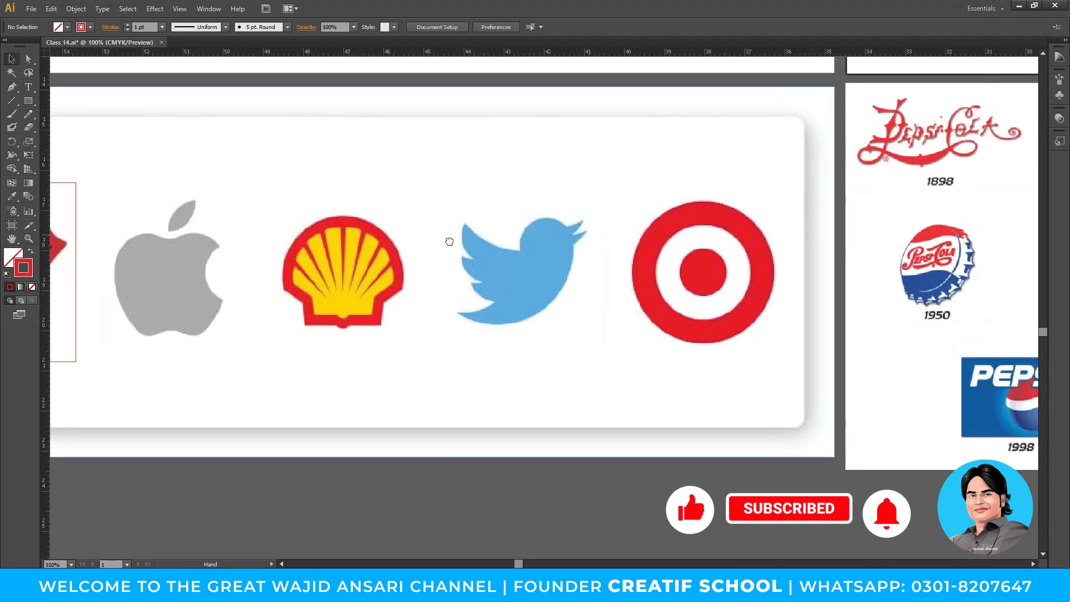
scroll(252, 259, left, 5)
click(263, 189)
key(Delete)
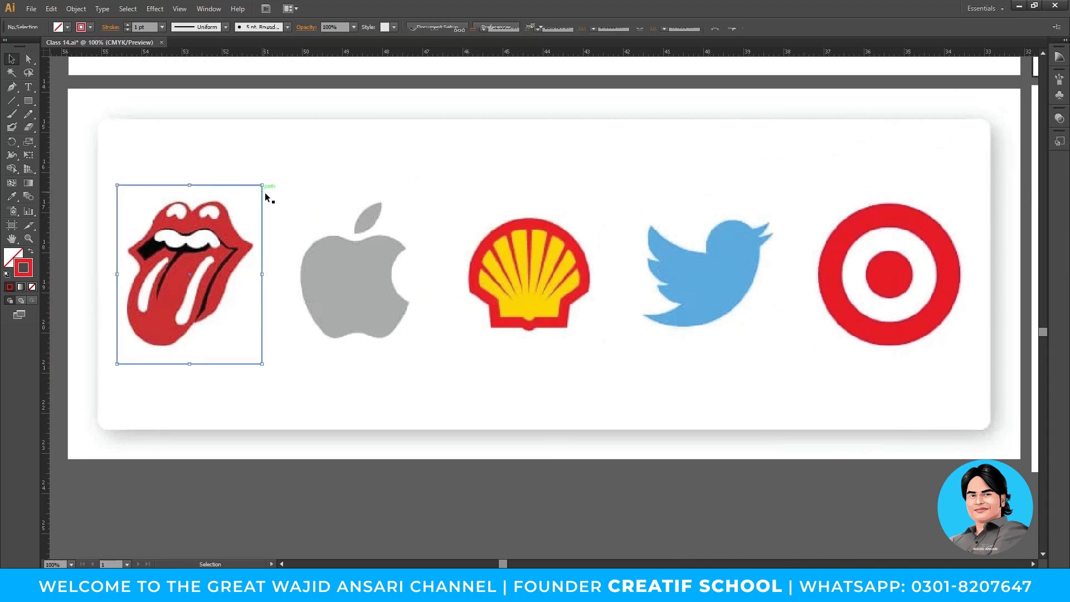
- Frame the Shell mark with an outlined rectangle about 4.57 by 5.51 inches and examine the mark up close
key(m)
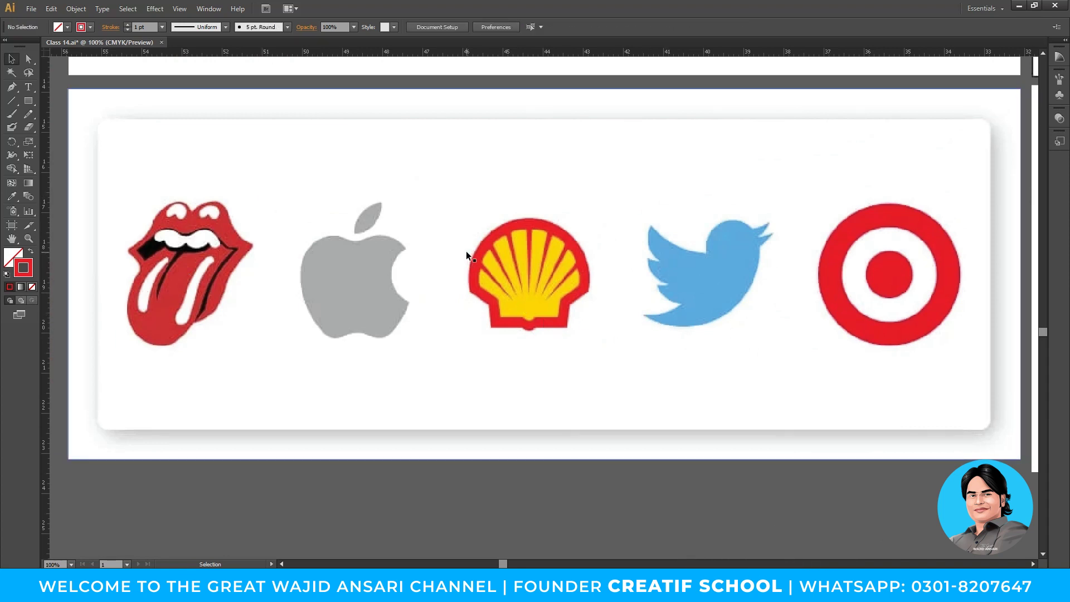
drag(434, 172, 618, 393)
key(v)
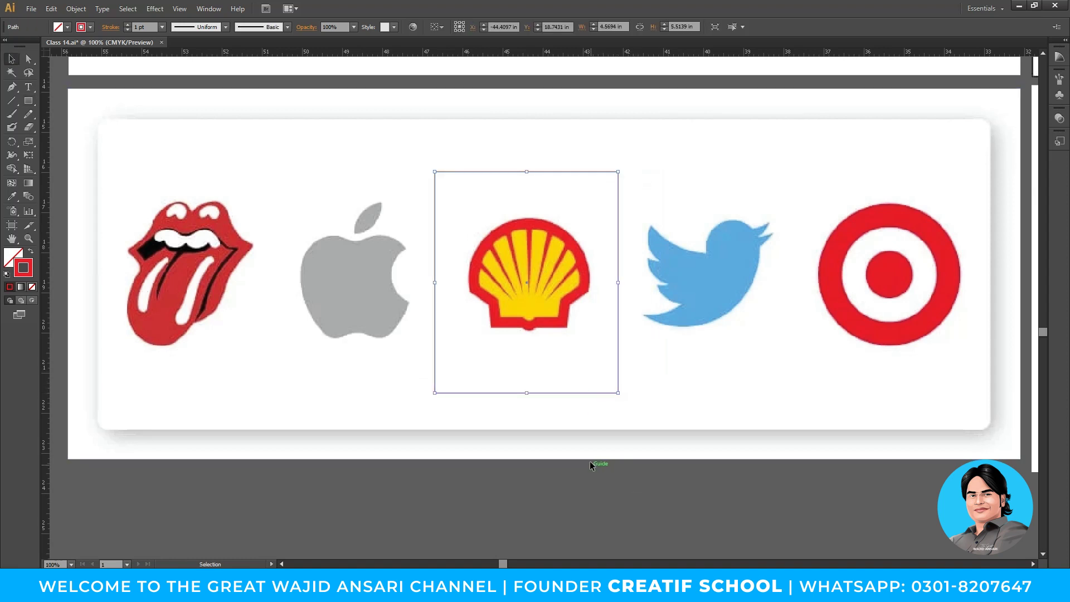
key(z)
alt+click(558, 307)
alt+click(558, 307)
drag(667, 298, 614, 355)
drag(387, 286, 561, 421)
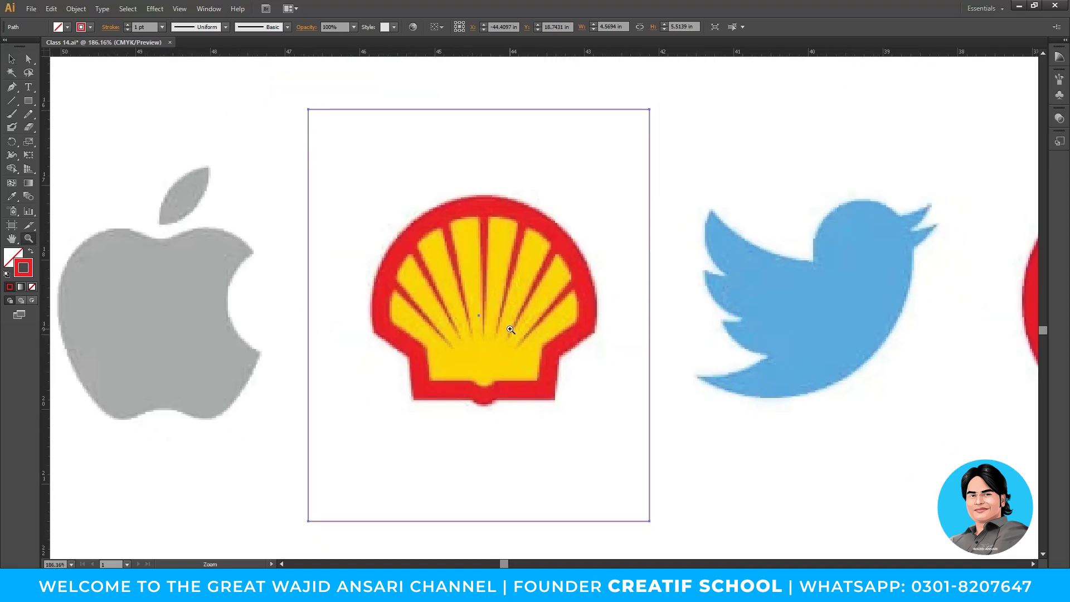
- Switch to the browser and search images for shell icons with the query "sheel icon\ icon"
key(alt+Tab)
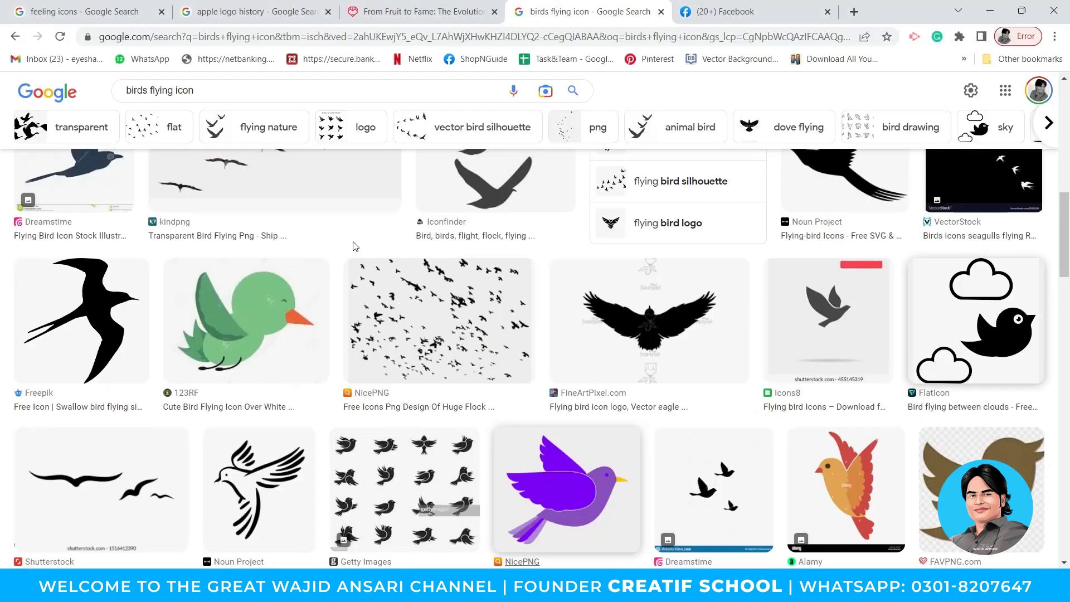
double_click(137, 91)
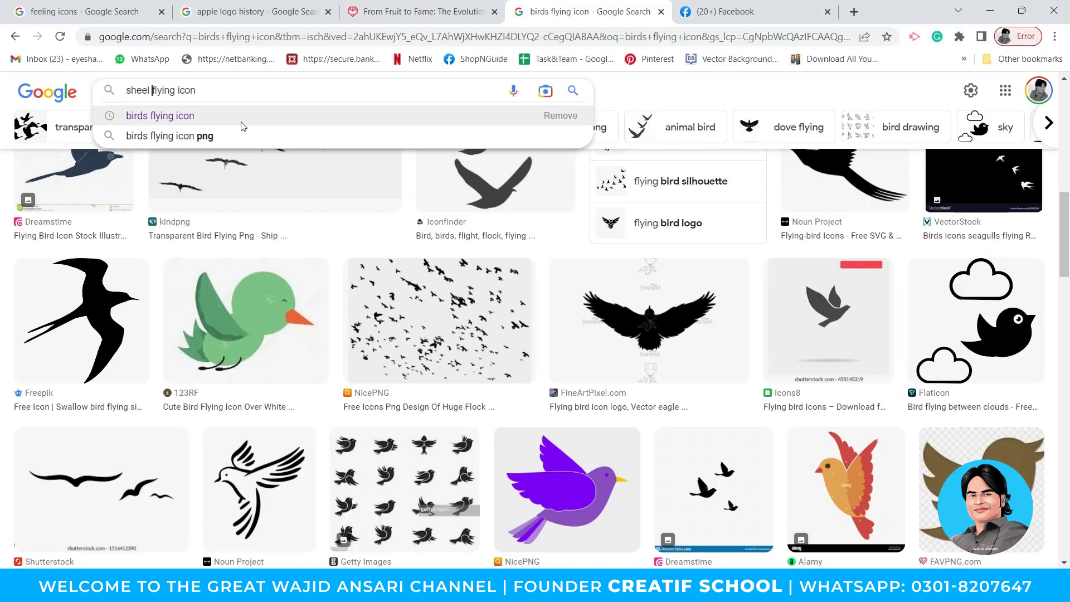
key(Return)
key(Delete)
key(Delete)
key(Delete)
key(Delete)
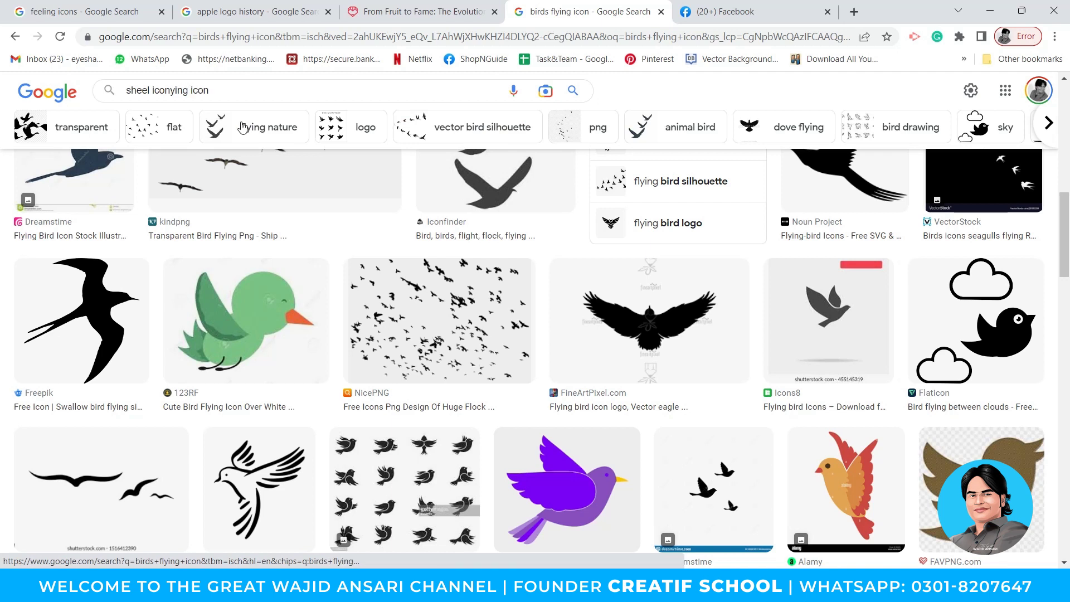
text(\)
key(Return)
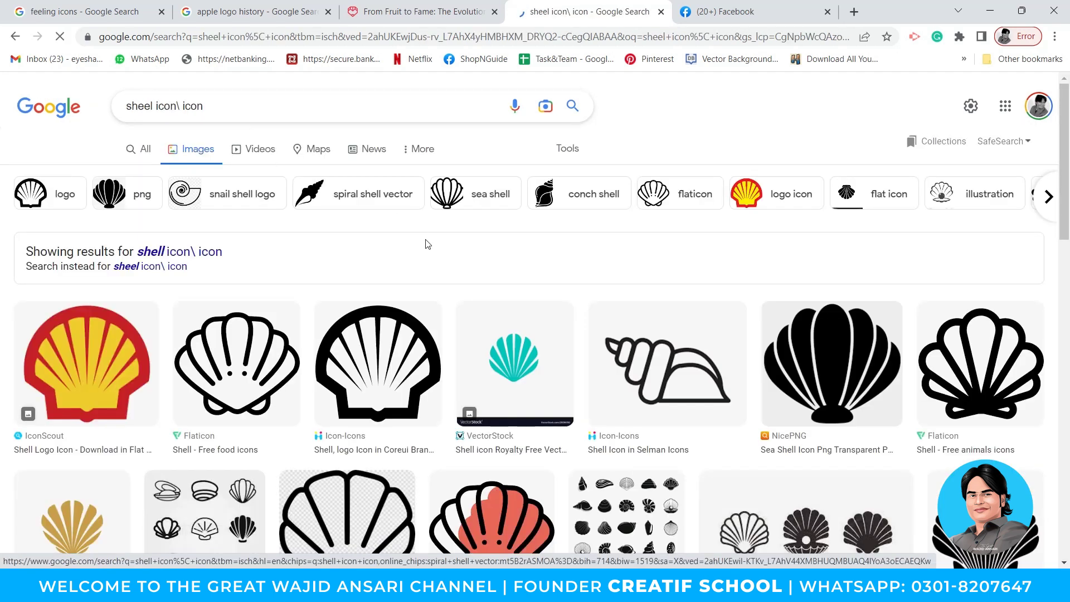
- Browse the shell icon results, comparing the Shell logo with the scallop, spiral and pearl shell designs
scroll(428, 244, down, 3)
scroll(640, 289, up, 1)
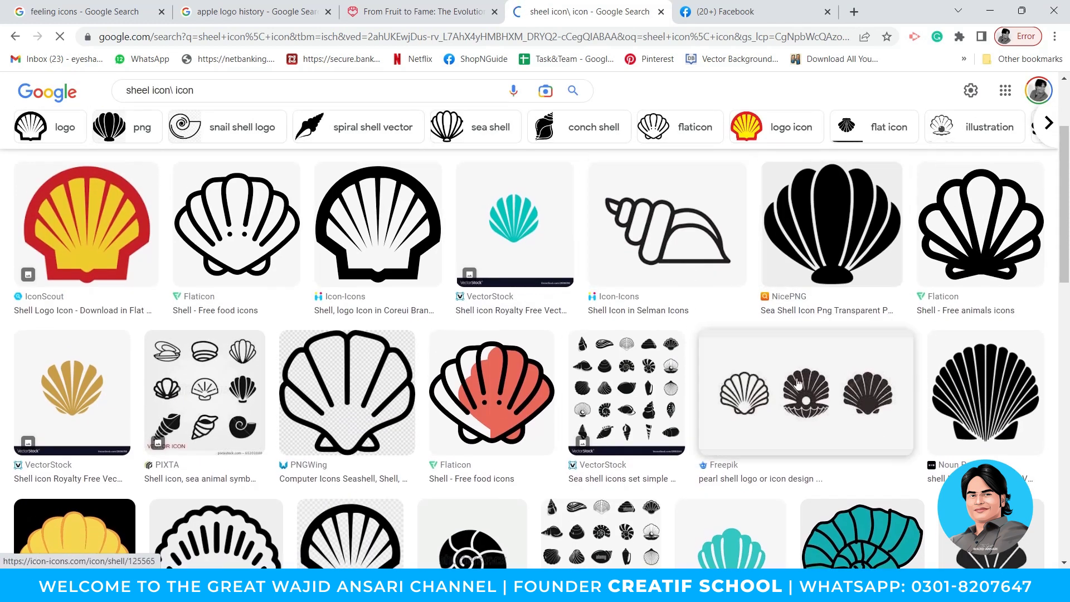
scroll(345, 390, up, 3)
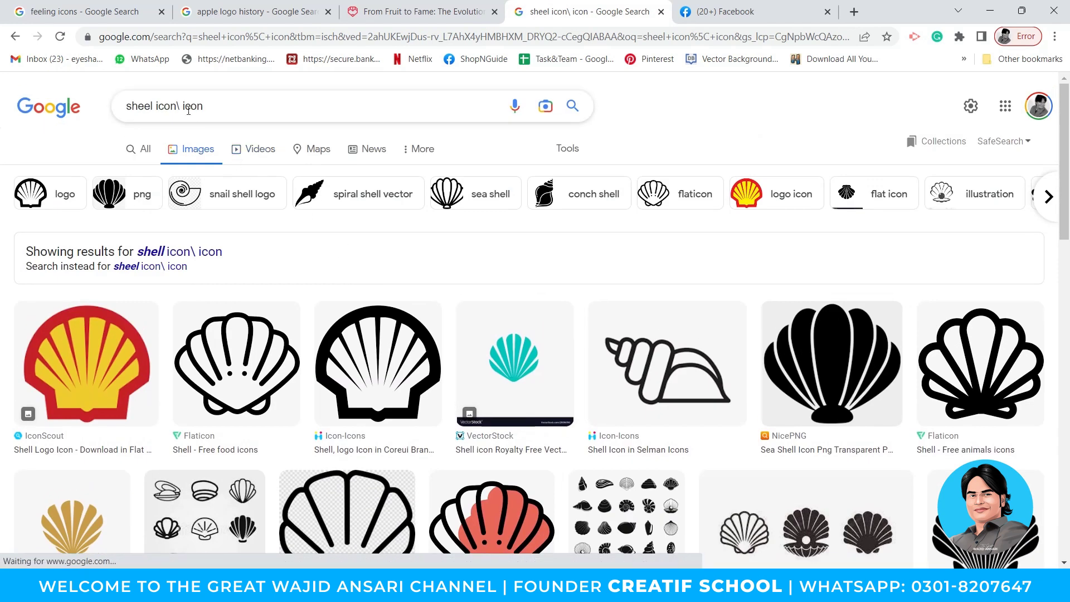
- Run the corrected image search "shell icon\ icon" and compare the shell icon designs, previewing the Freepik pearl shell collection
click(197, 252)
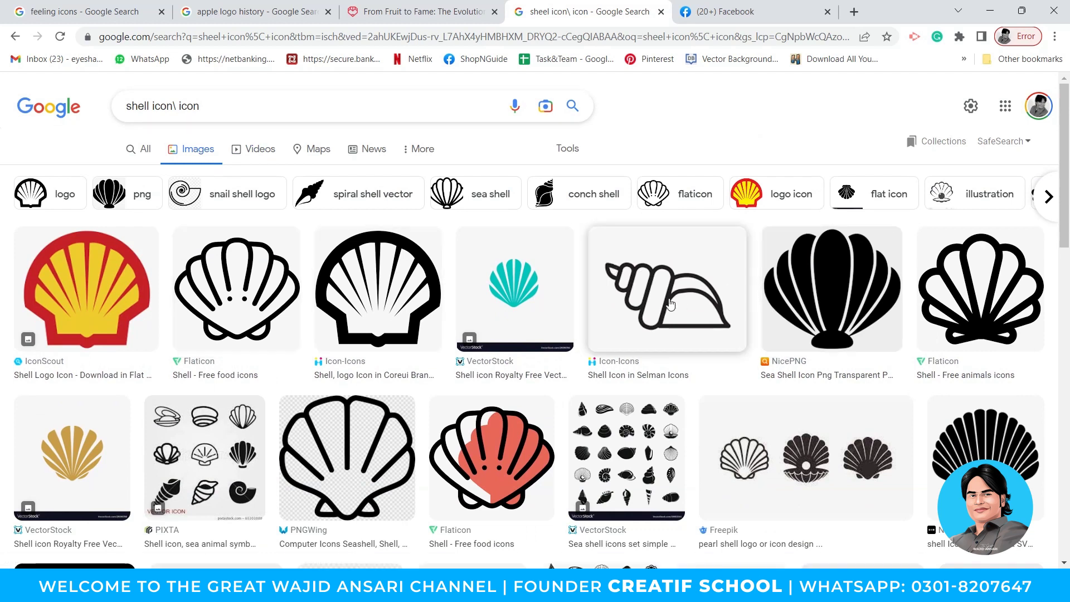
scroll(670, 304, down, 3)
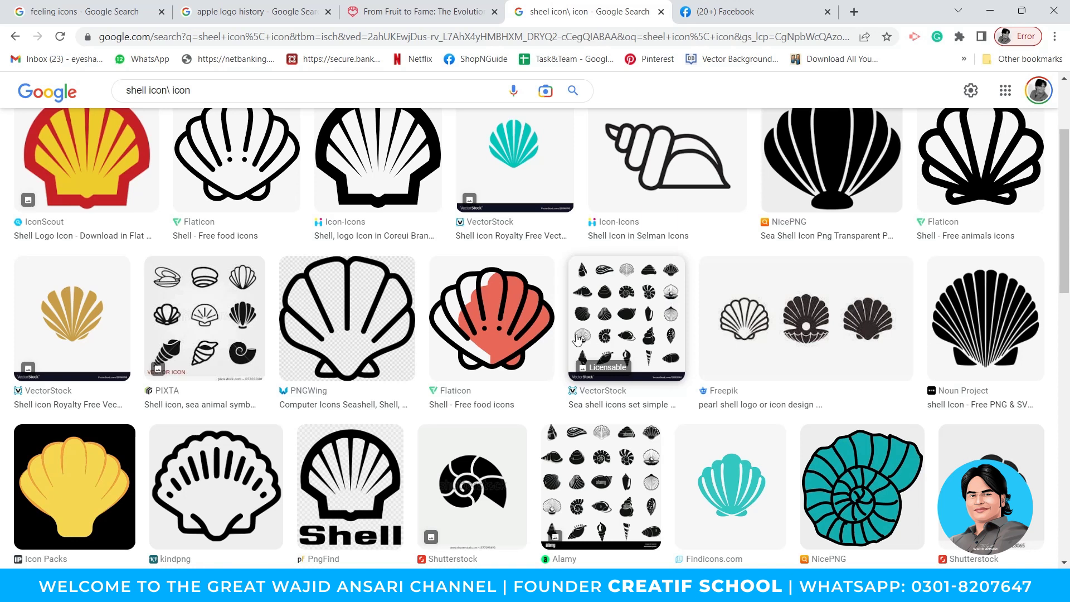
scroll(579, 393, down, 4)
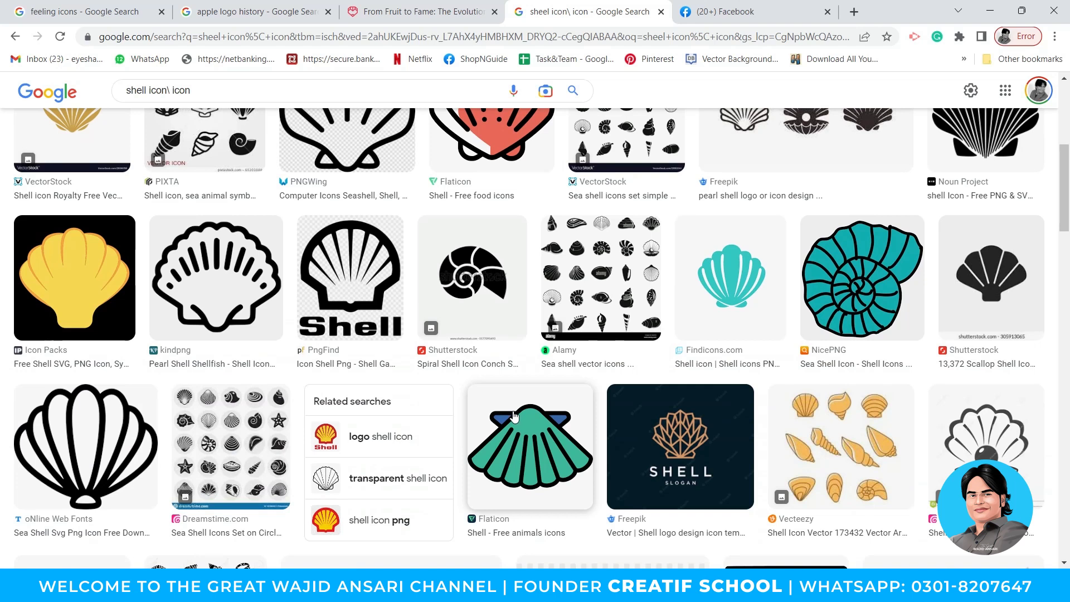
scroll(433, 412, down, 4)
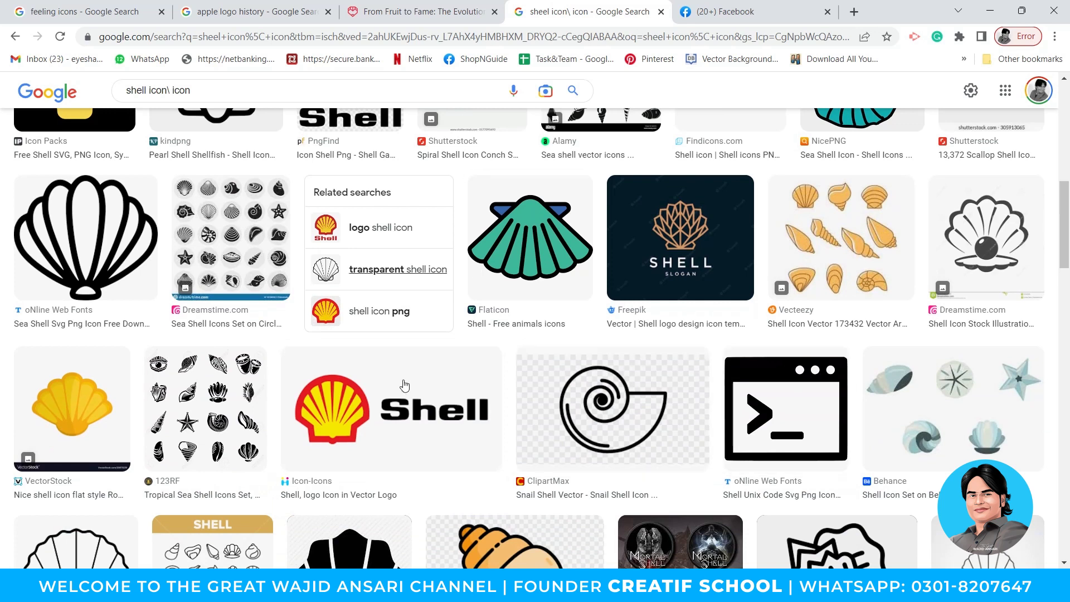
scroll(485, 401, up, 1)
scroll(485, 401, up, 8)
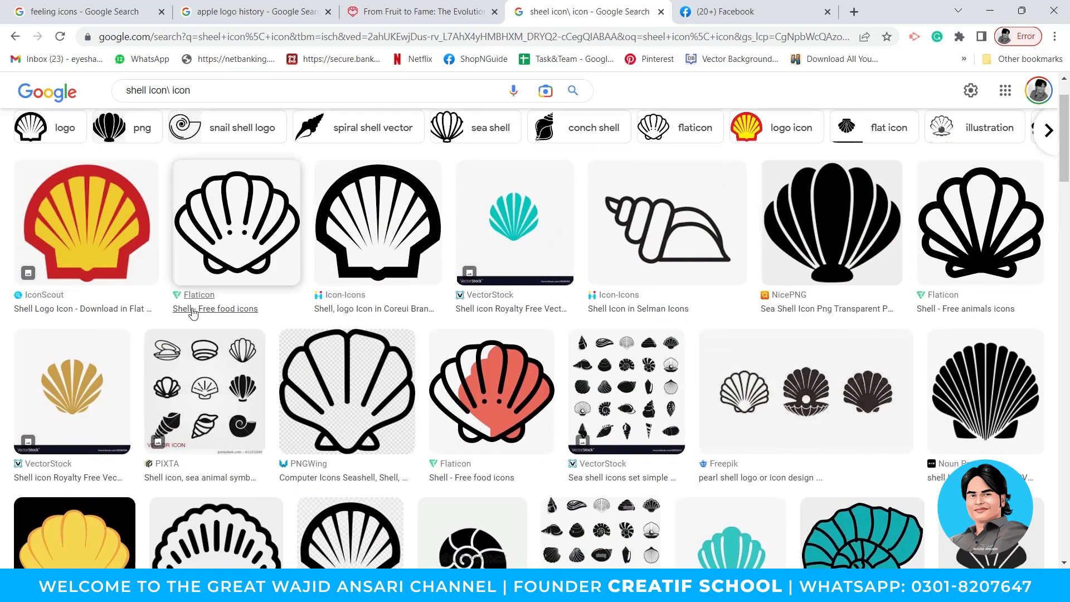
scroll(193, 315, up, 1)
scroll(664, 276, down, 1)
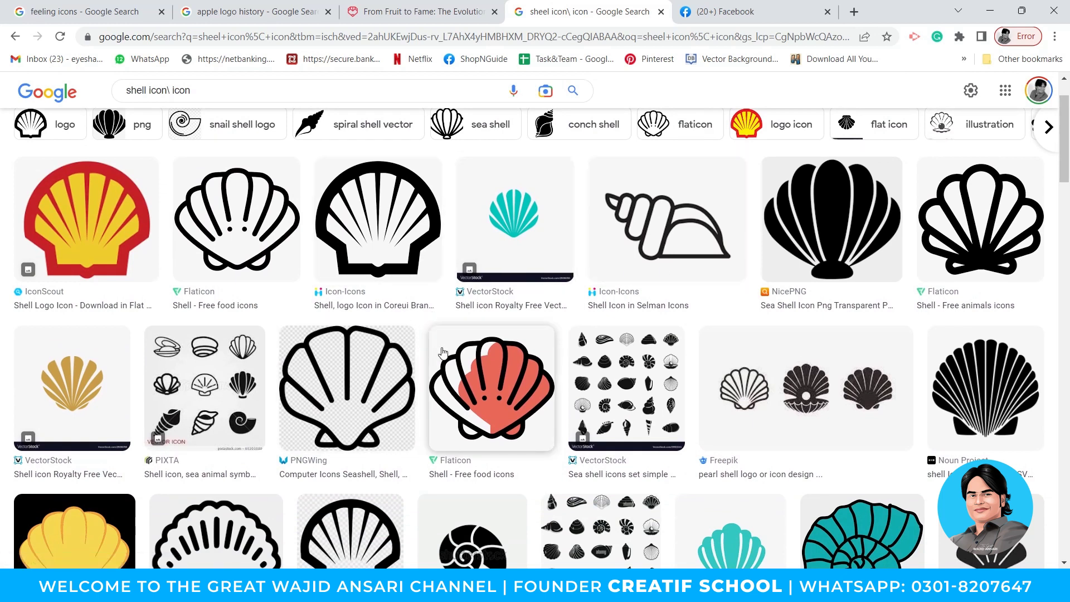
scroll(442, 352, down, 4)
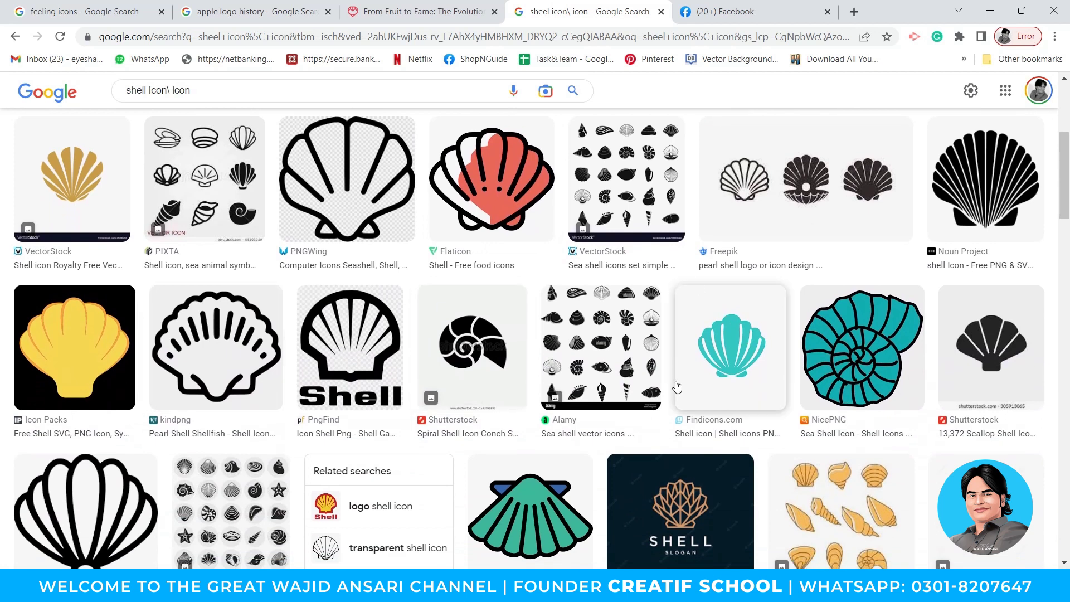
scroll(677, 386, up, 3)
click(811, 321)
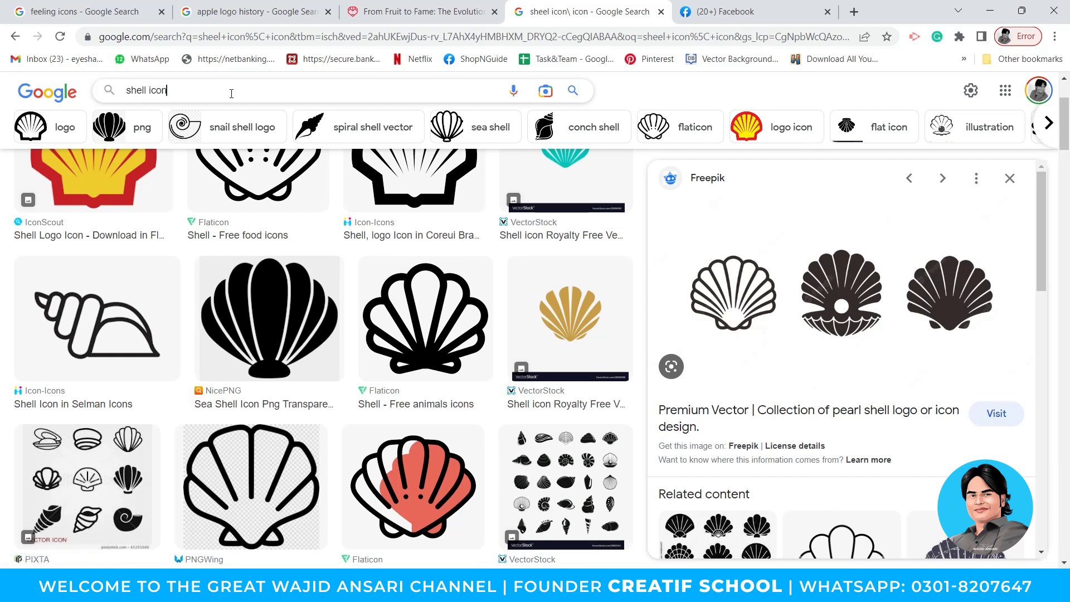
- Search images for "shell animal" and preview the VectorStock picture of cartoon sea animals and shells
key(BackSpace)
key(BackSpace)
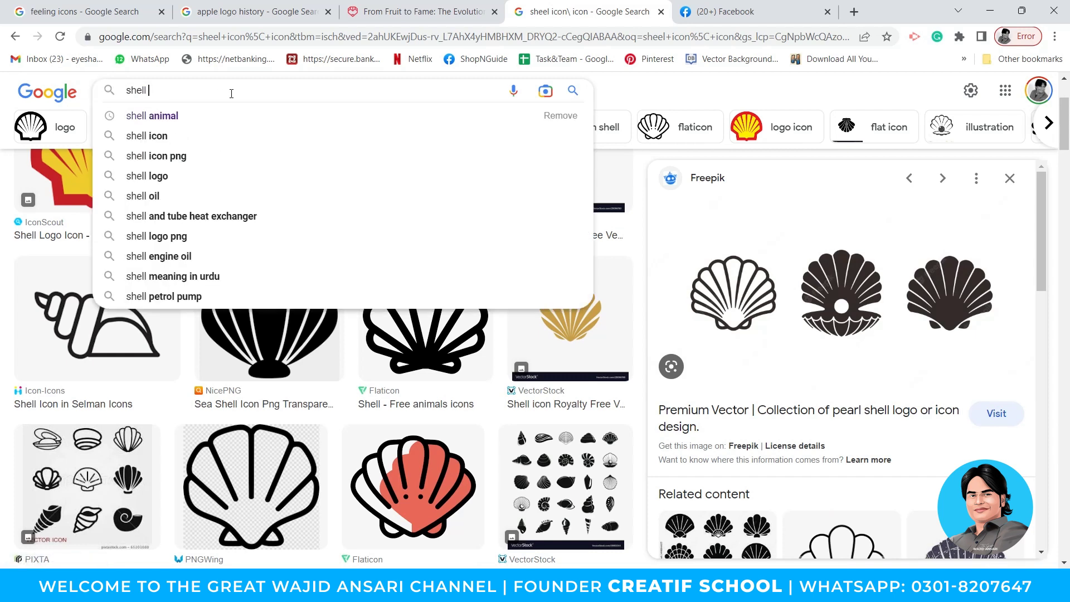
key(Down)
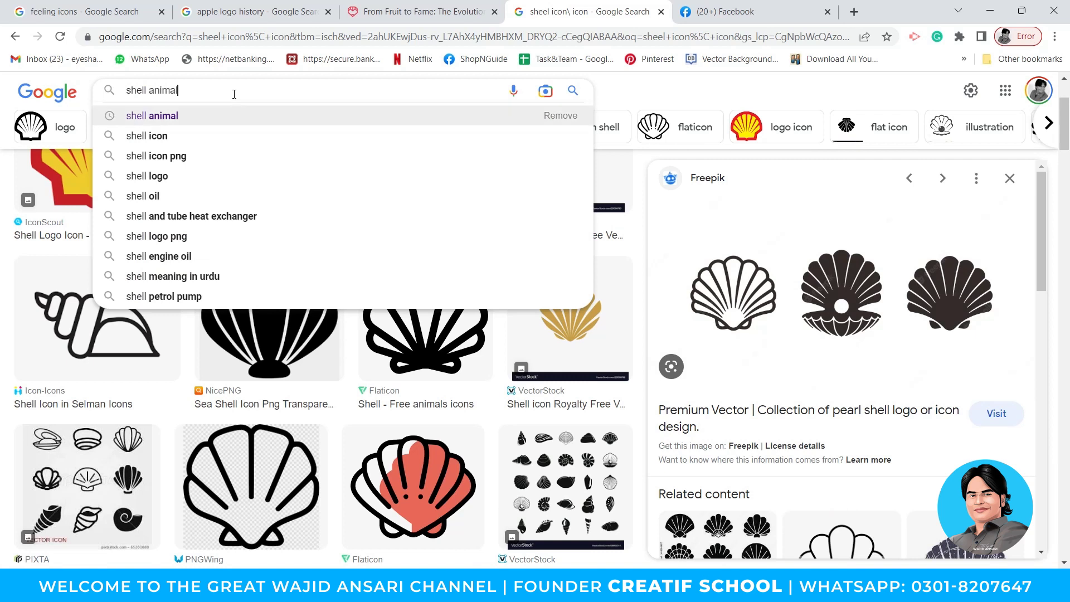
key(Return)
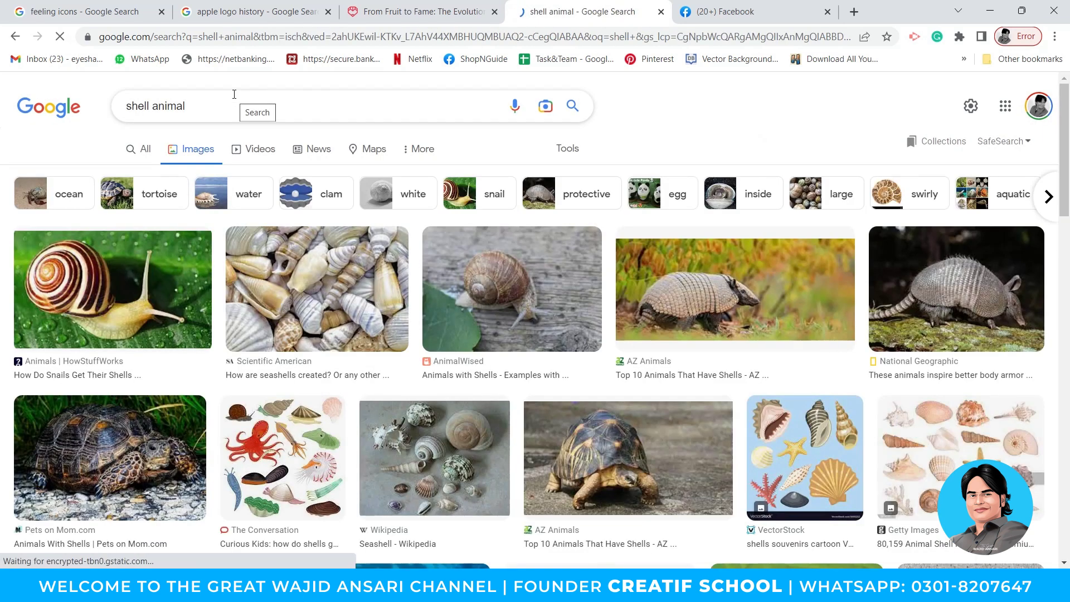
scroll(713, 287, down, 6)
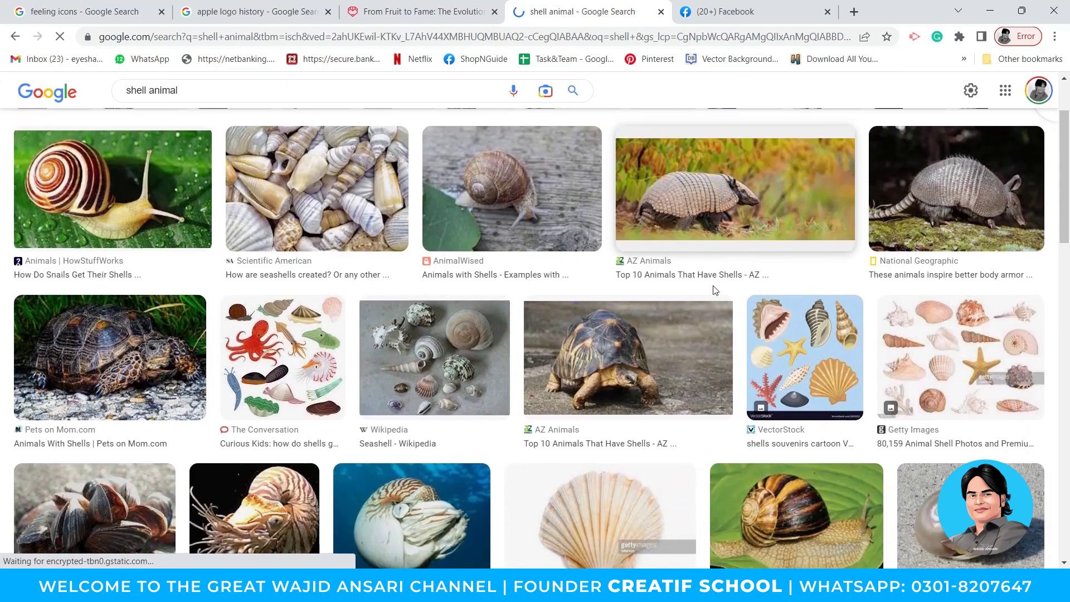
scroll(713, 290, up, 2)
click(807, 279)
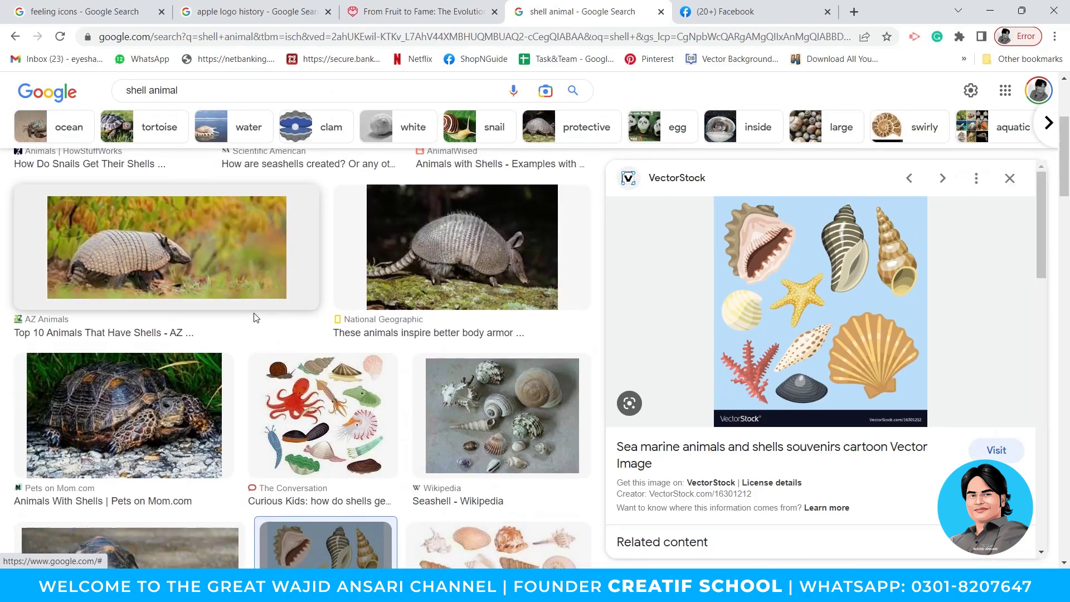
- Preview the Getty Images scallop shell photo, and browse the shell animal results to compare the real shell shapes
scroll(262, 329, down, 15)
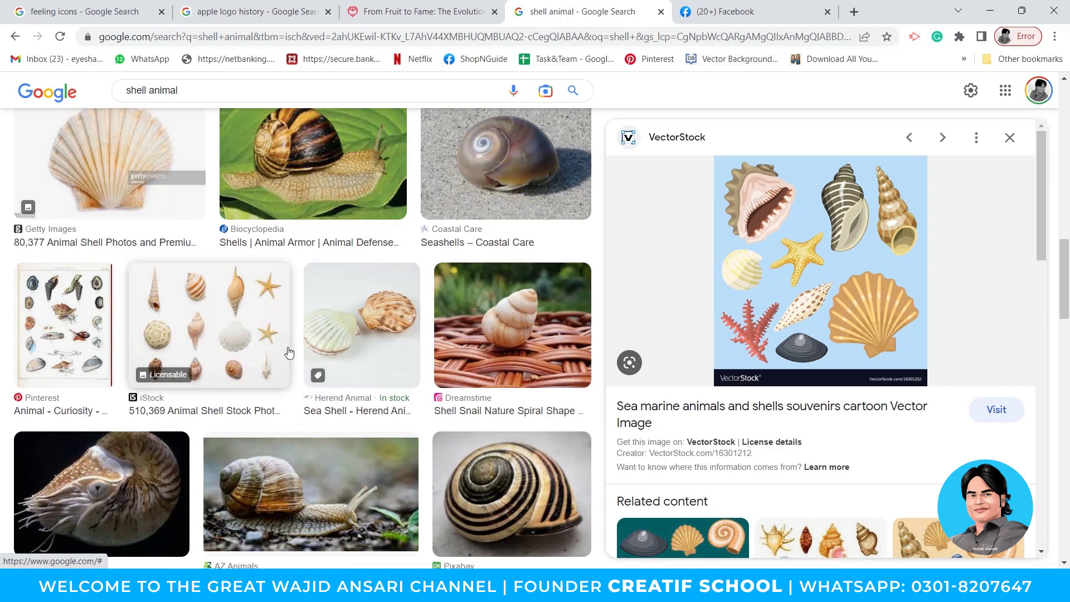
click(167, 209)
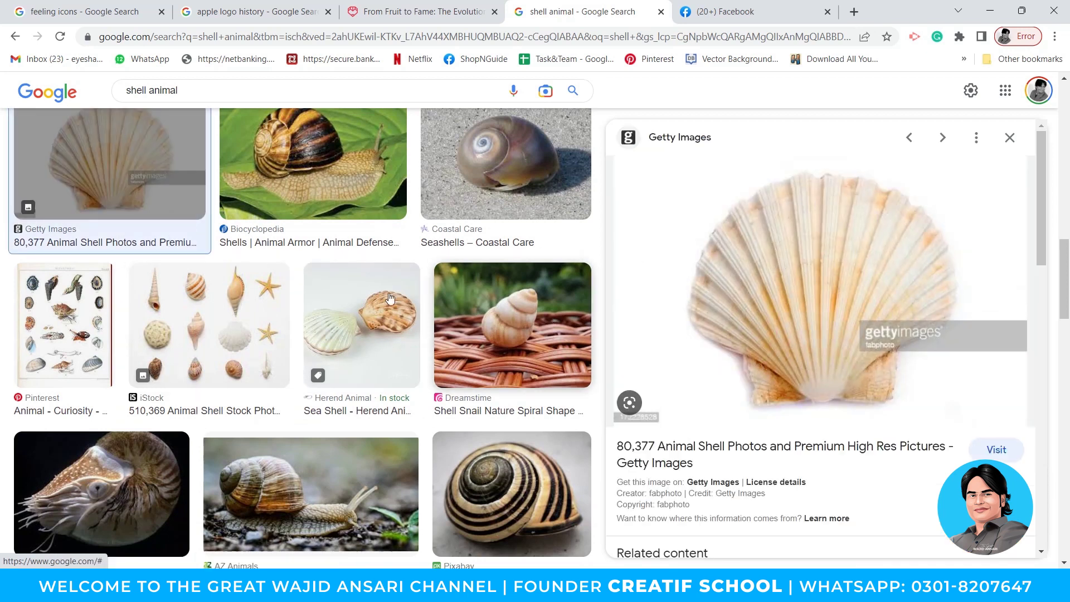
scroll(306, 327, down, 8)
scroll(306, 327, down, 16)
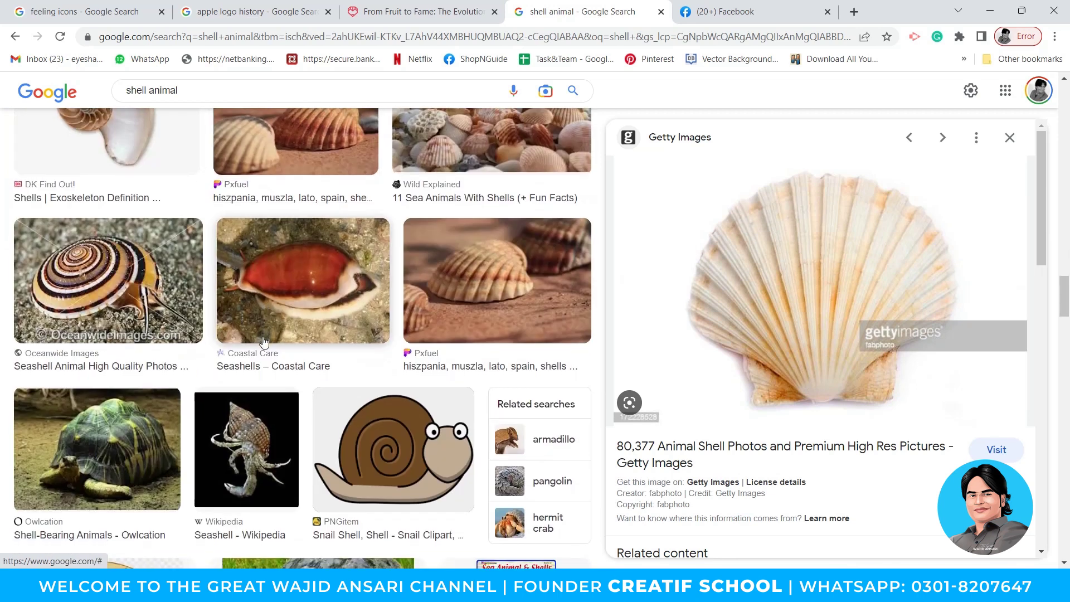
scroll(349, 354, down, 6)
scroll(292, 267, up, 8)
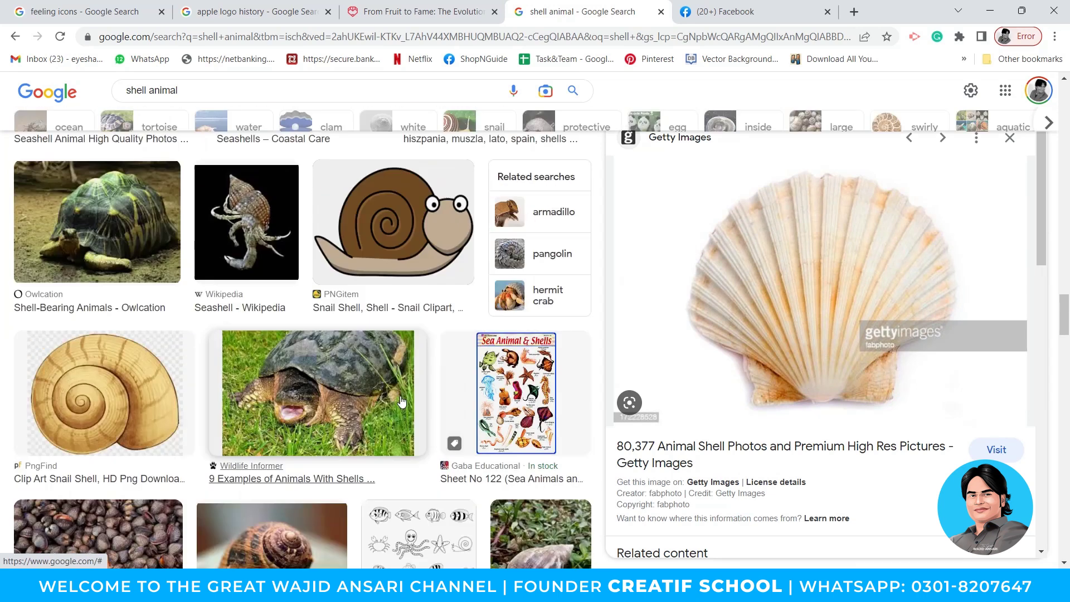
scroll(425, 353, up, 3)
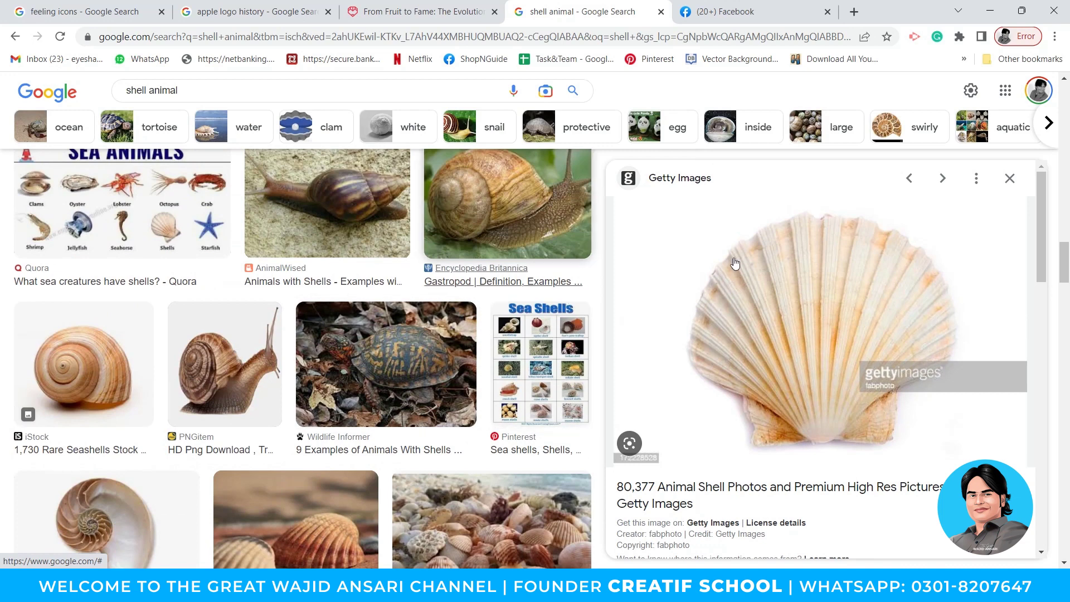
click(1010, 178)
scroll(587, 334, up, 5)
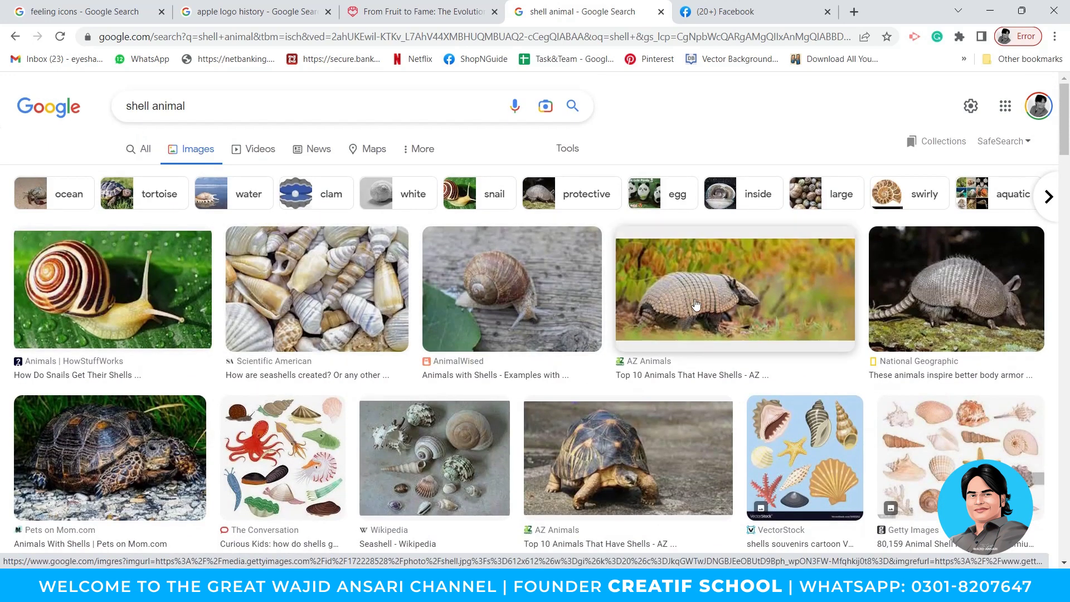
scroll(691, 306, down, 8)
scroll(691, 306, down, 10)
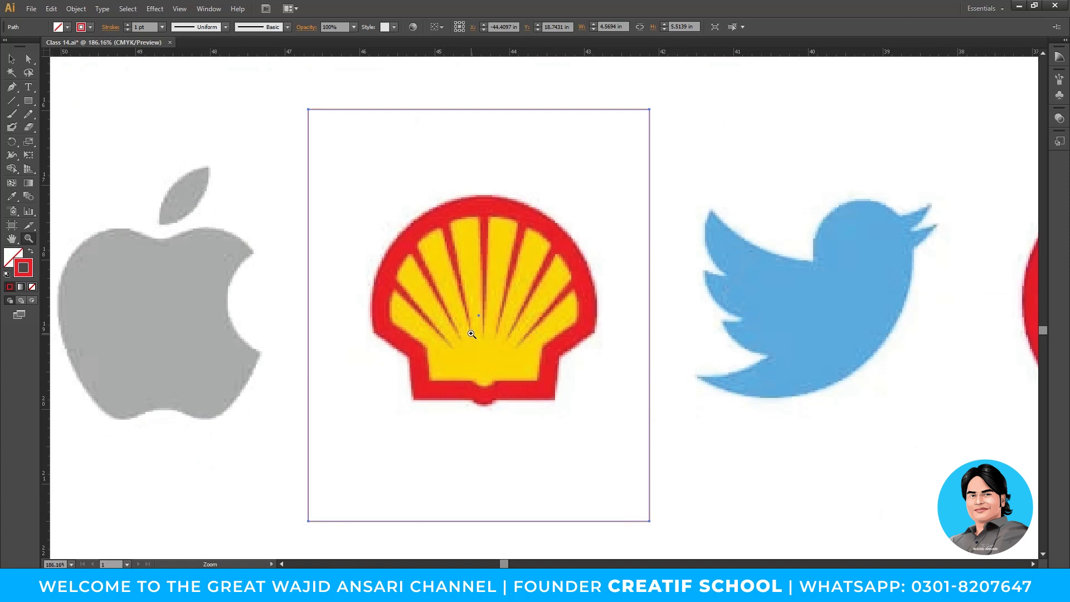
- Switch to Illustrator and delete the outlined rectangle around the Shell mark
key(ctrl+minus)
key(ctrl+minus)
key(ctrl+minus)
key(ctrl+minus)
key(ctrl+shift+a)
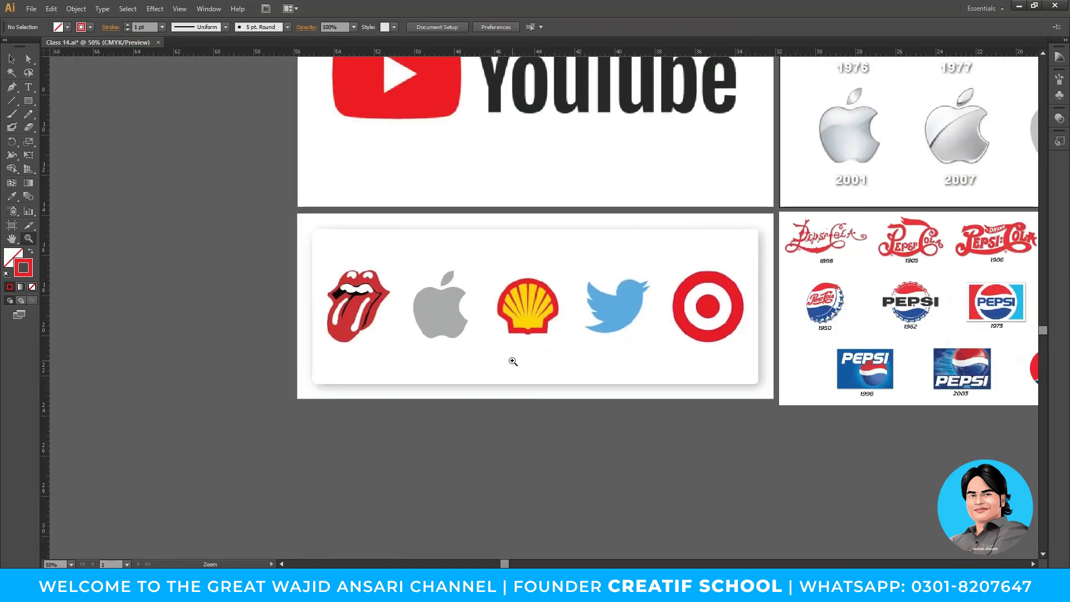
- Frame the Shell mark with an outlined rectangle about 4.46 by 4.43 inches and extend its upper edge upward
click(534, 317)
drag(511, 313, 425, 313)
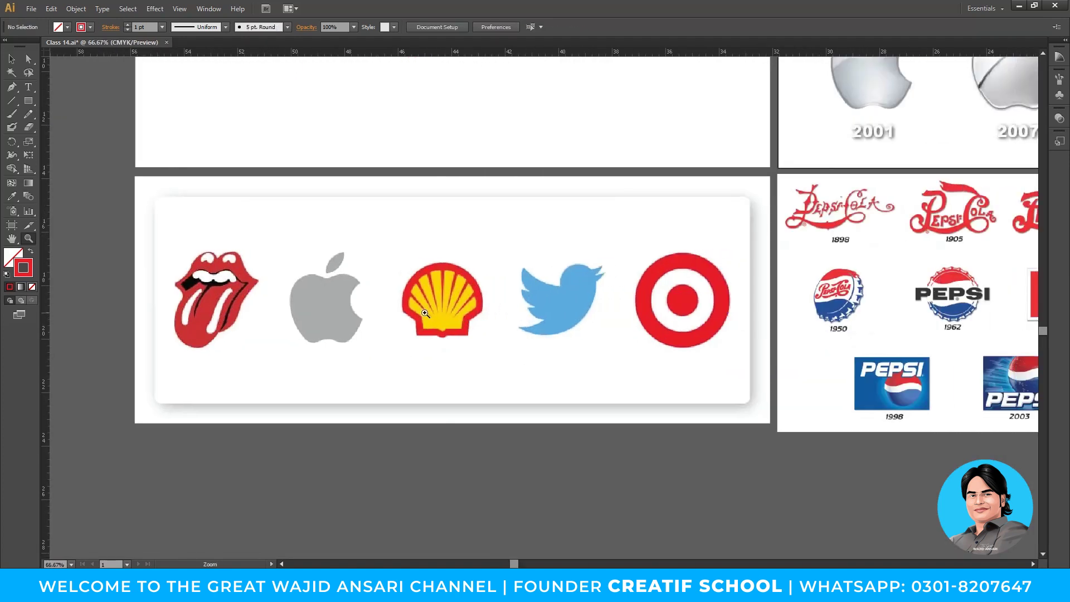
click(425, 314)
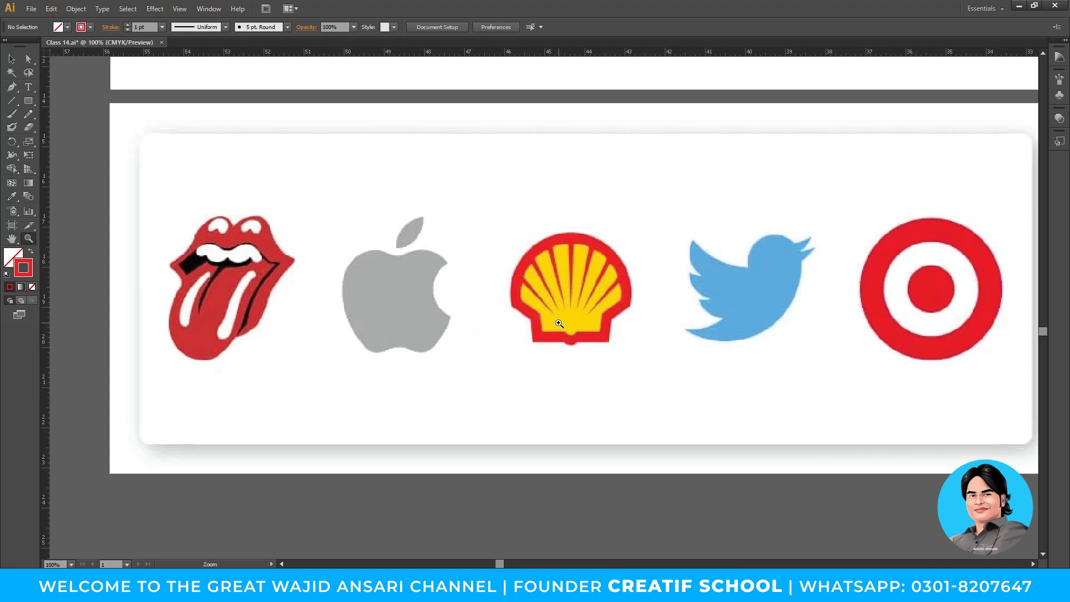
drag(563, 306, 537, 310)
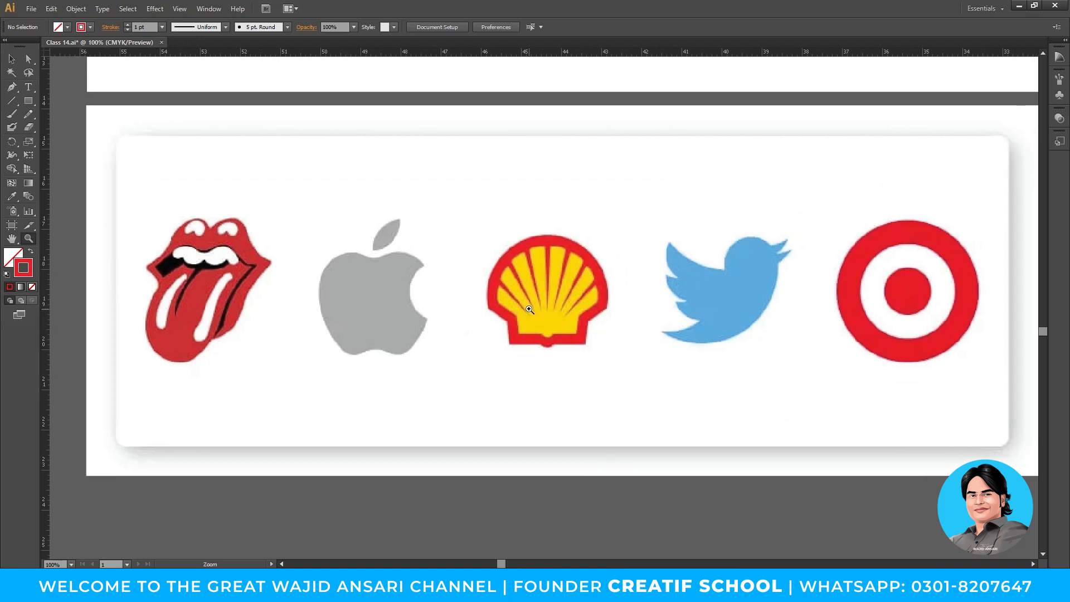
drag(645, 379, 639, 384)
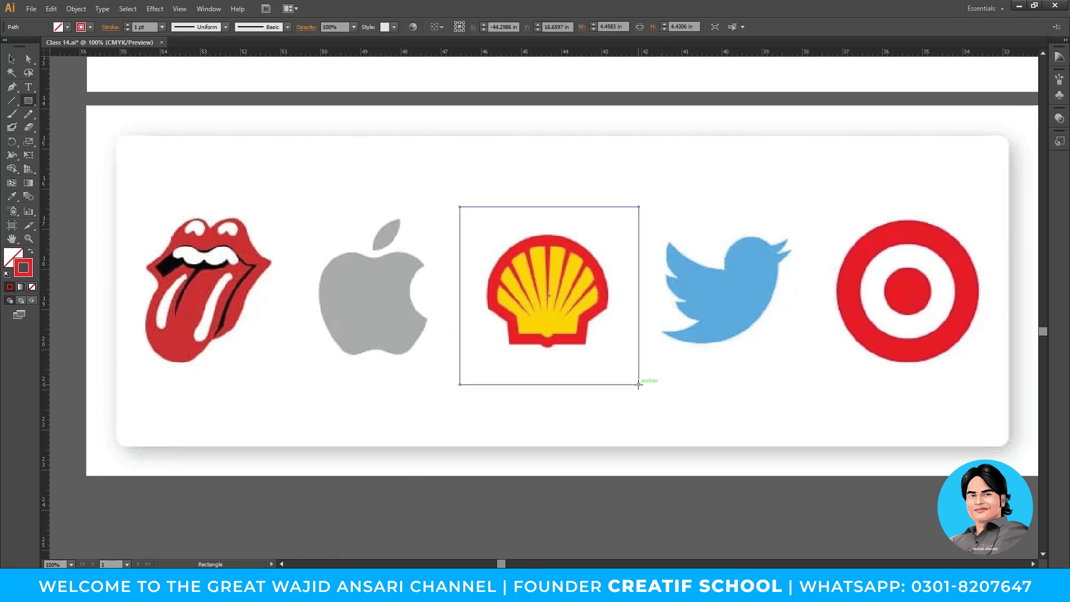
key(v)
drag(550, 207, 550, 165)
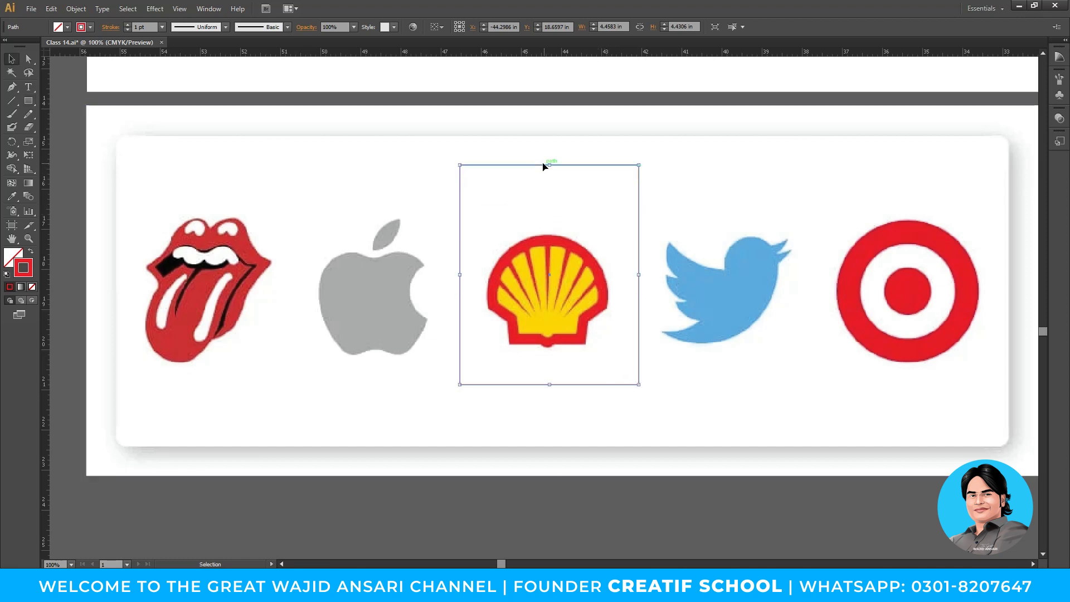